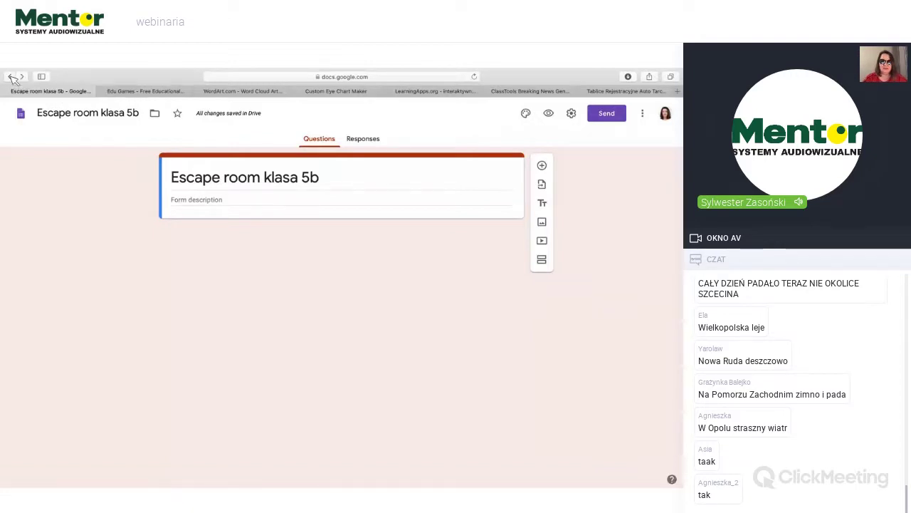
Return to the forms list and open the recent form "Escape Room - Junior Explorer 6 Unit 7".
click(12, 78)
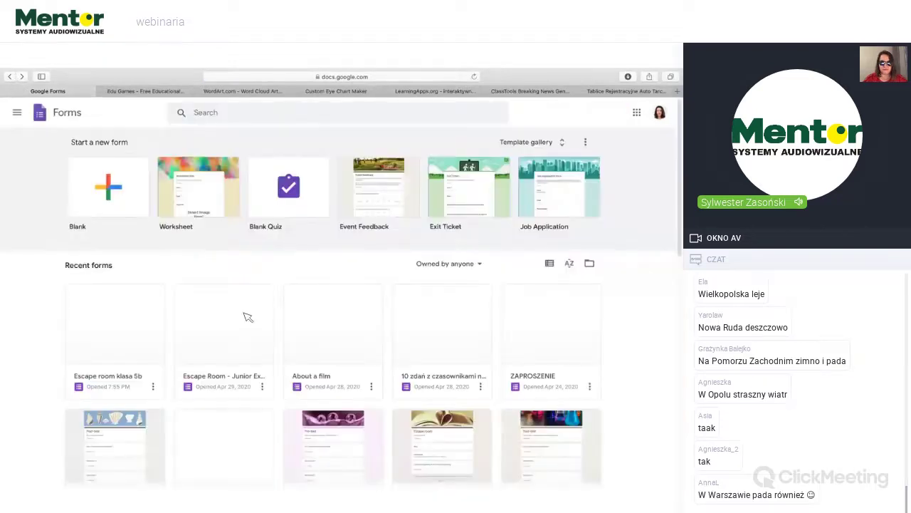
click(244, 319)
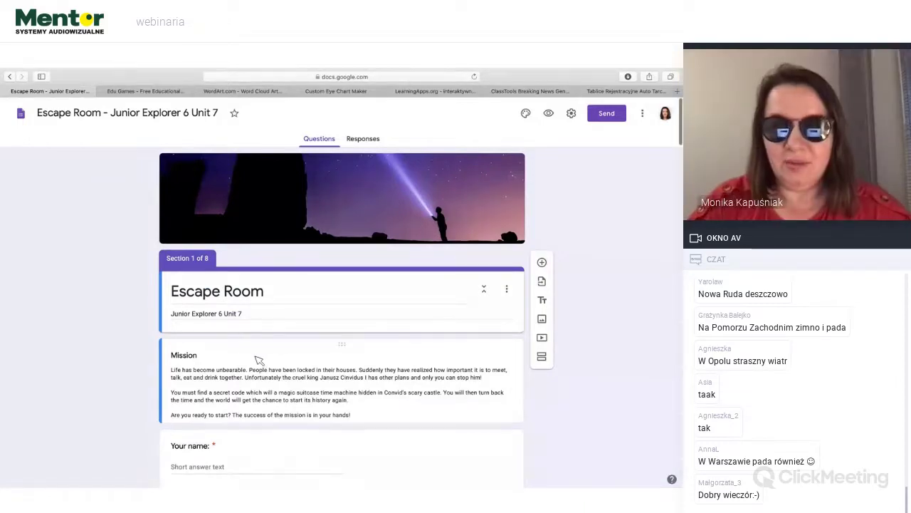
scroll(258, 360, down, 2)
scroll(259, 360, up, 2)
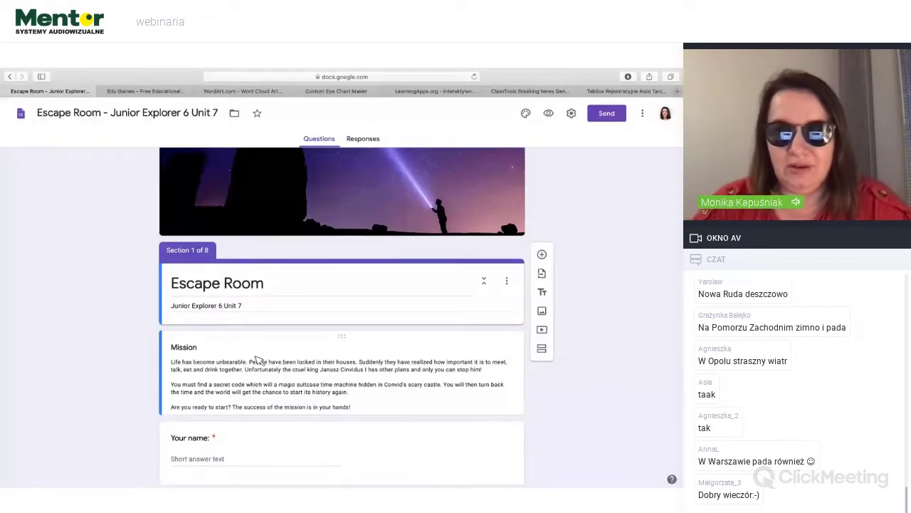
Read section 1 of the escape room form, from the Mission text to the name and START questions.
scroll(257, 361, down, 3)
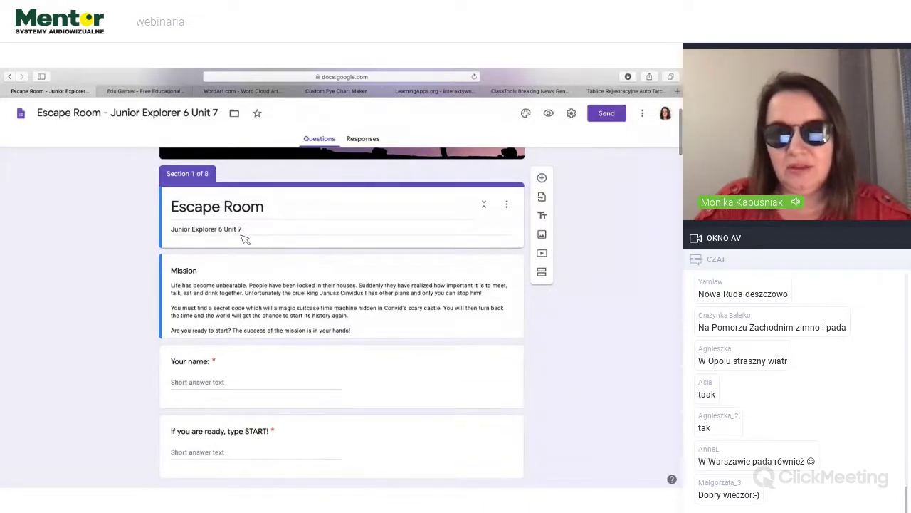
scroll(242, 238, down, 3)
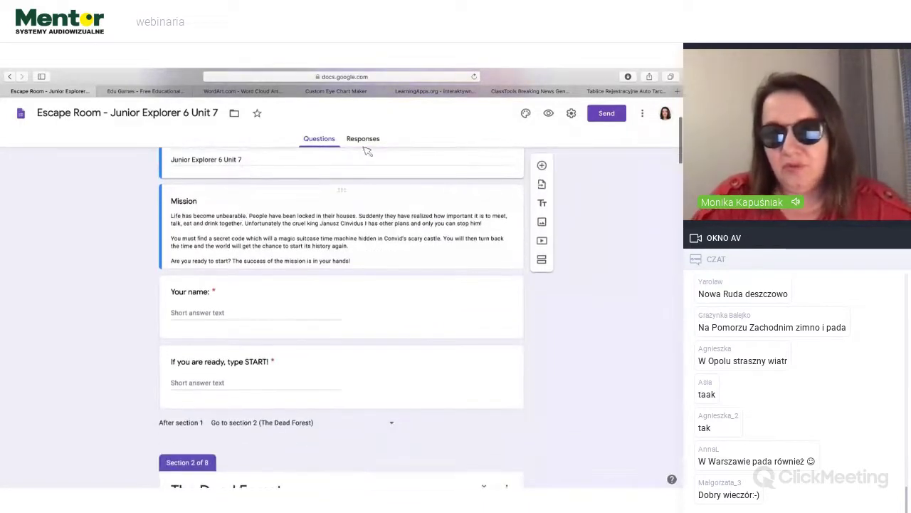
scroll(368, 156, down, 1)
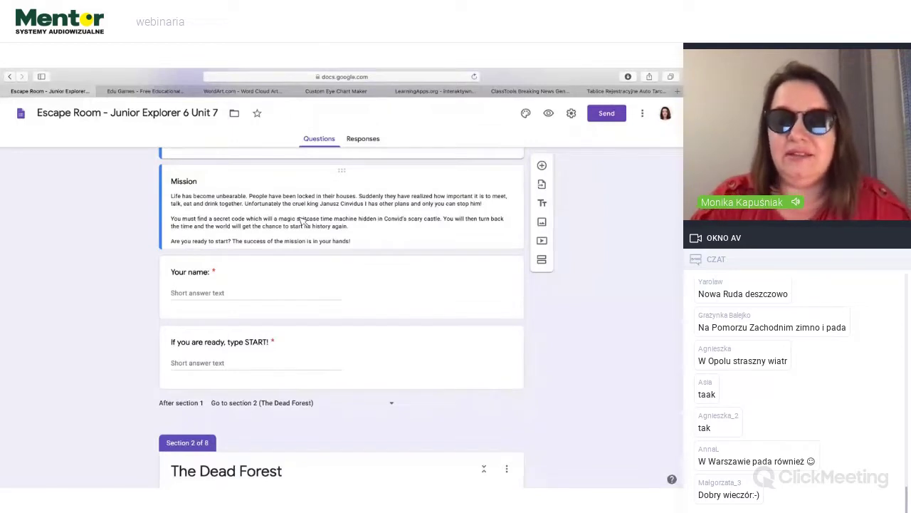
scroll(303, 221, down, 2)
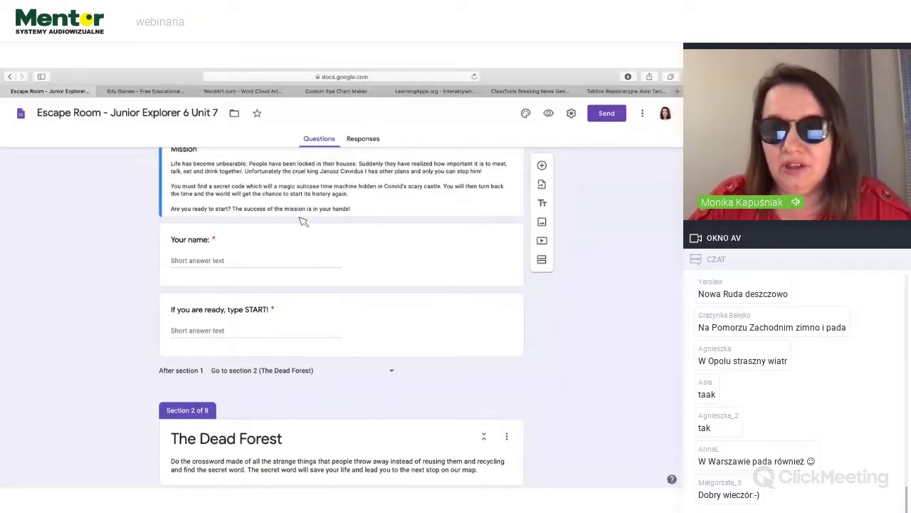
scroll(303, 221, down, 1)
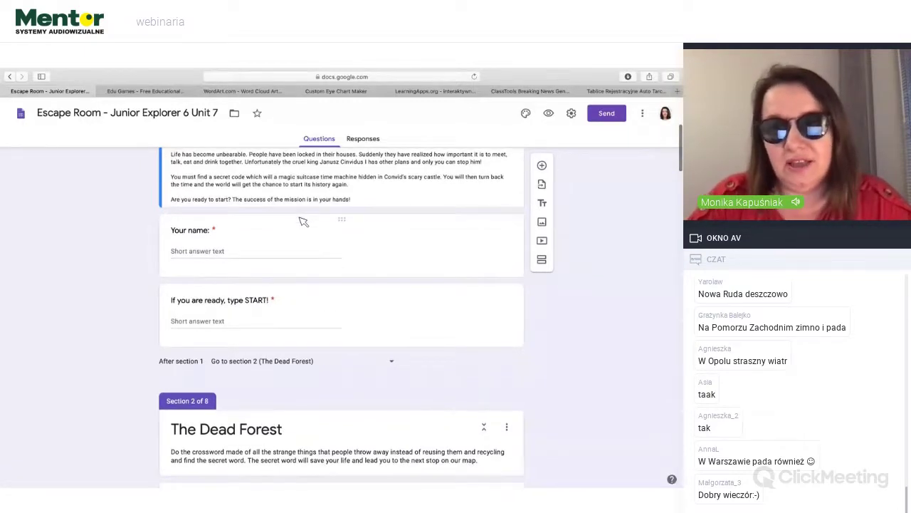
scroll(302, 220, down, 1)
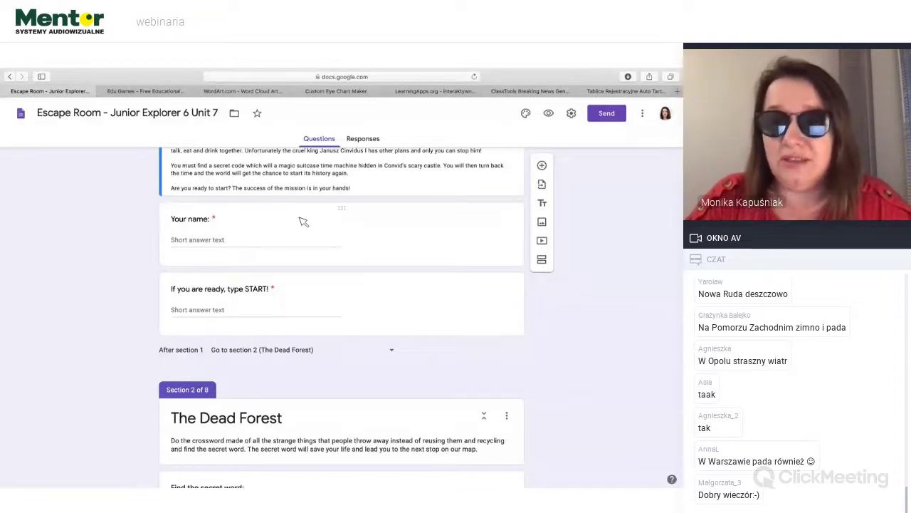
scroll(303, 221, down, 1)
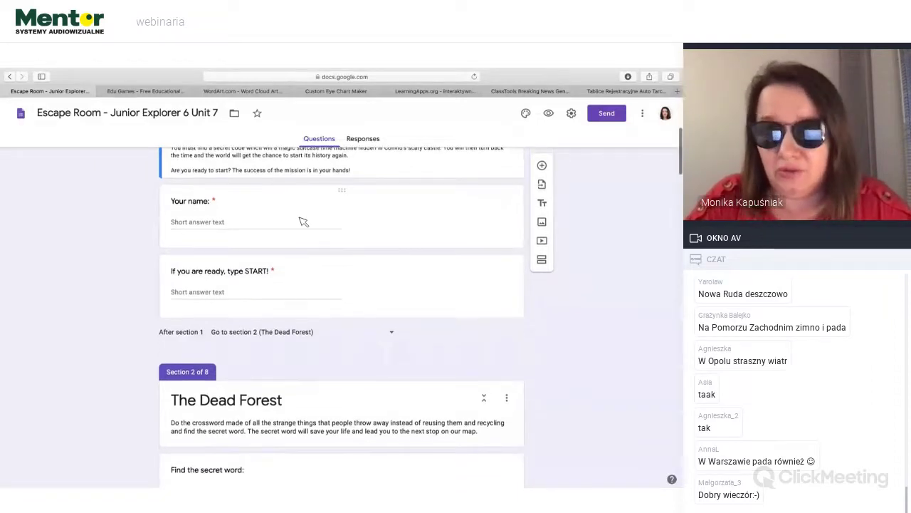
scroll(304, 221, down, 2)
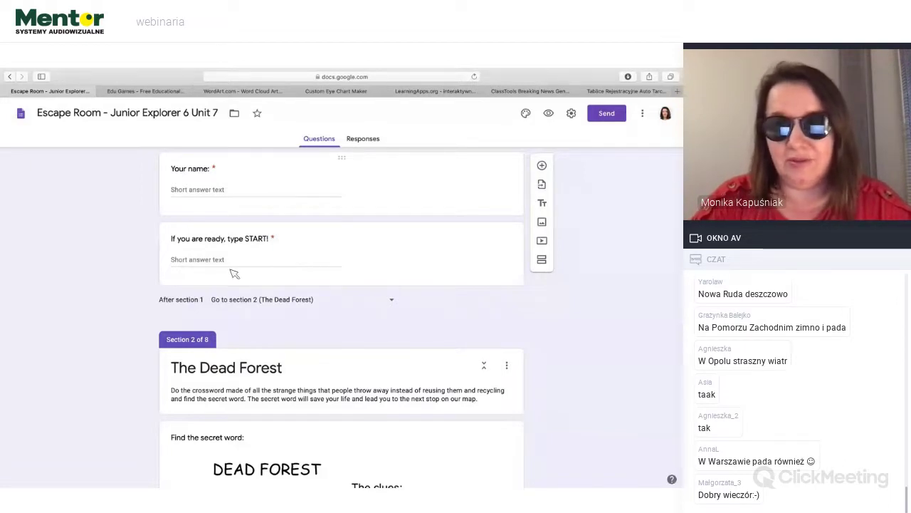
Open the "If you are ready, type START!" question and examine its response validation and the section's follow-on setting.
click(191, 262)
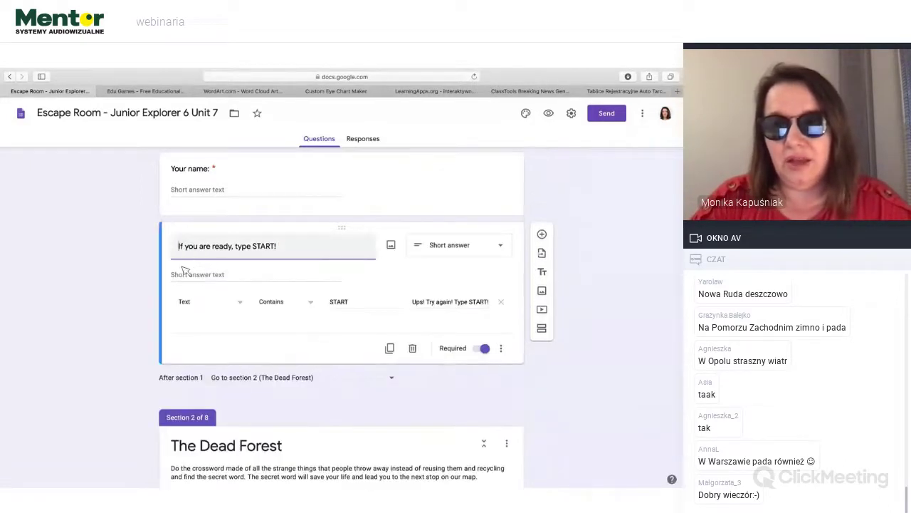
click(612, 201)
scroll(583, 357, down, 5)
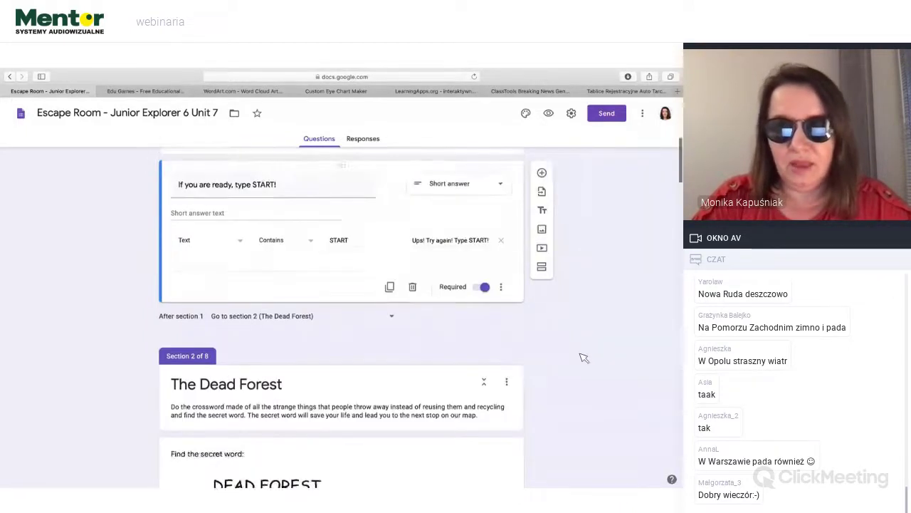
scroll(584, 357, up, 2)
scroll(584, 358, up, 3)
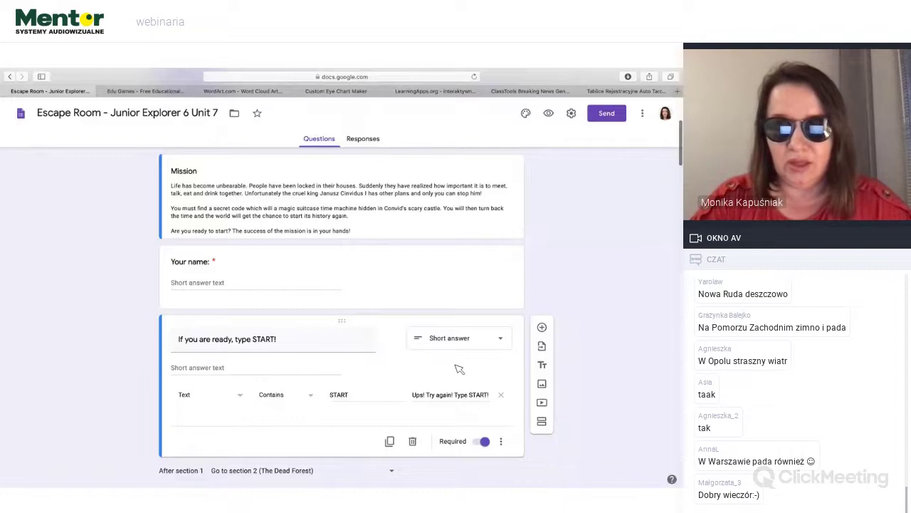
scroll(458, 369, down, 2)
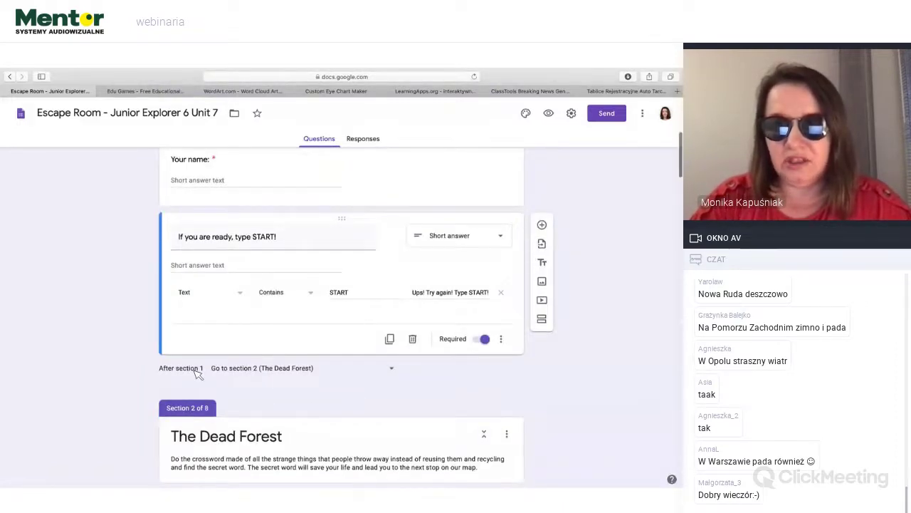
scroll(203, 375, up, 2)
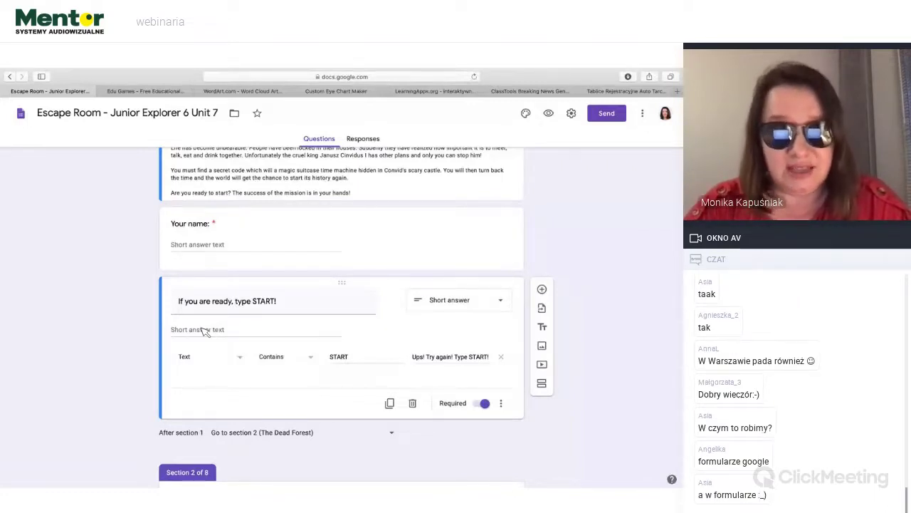
Examine section 2, The Dead Forest, including its crossword image, clues, translation question and secret word question.
scroll(205, 331, down, 8)
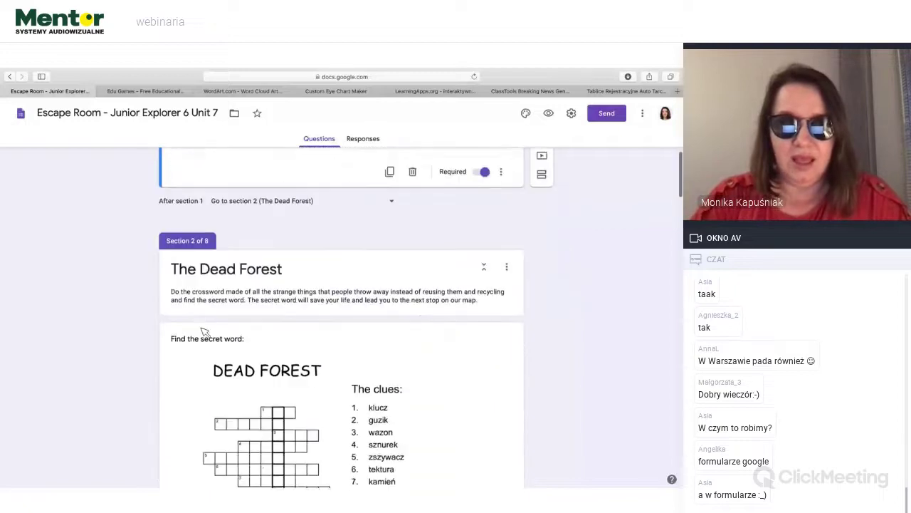
scroll(205, 331, down, 1)
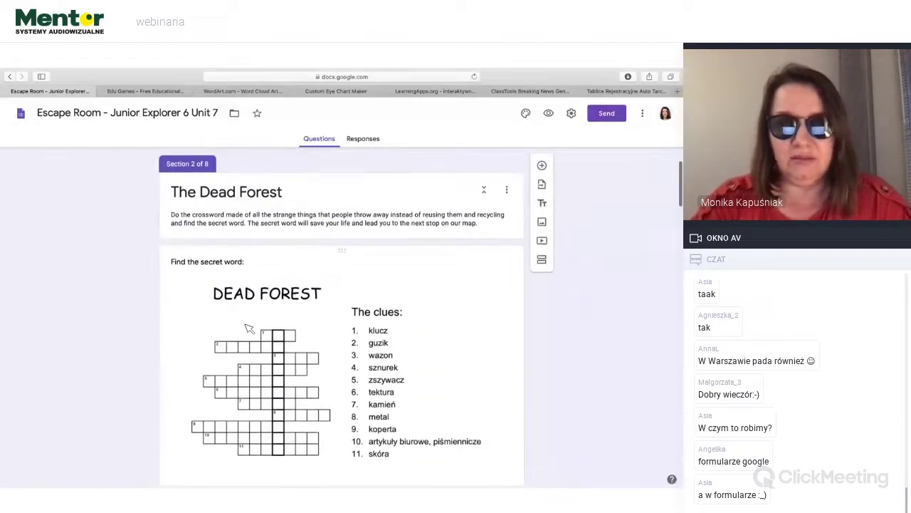
scroll(247, 329, down, 2)
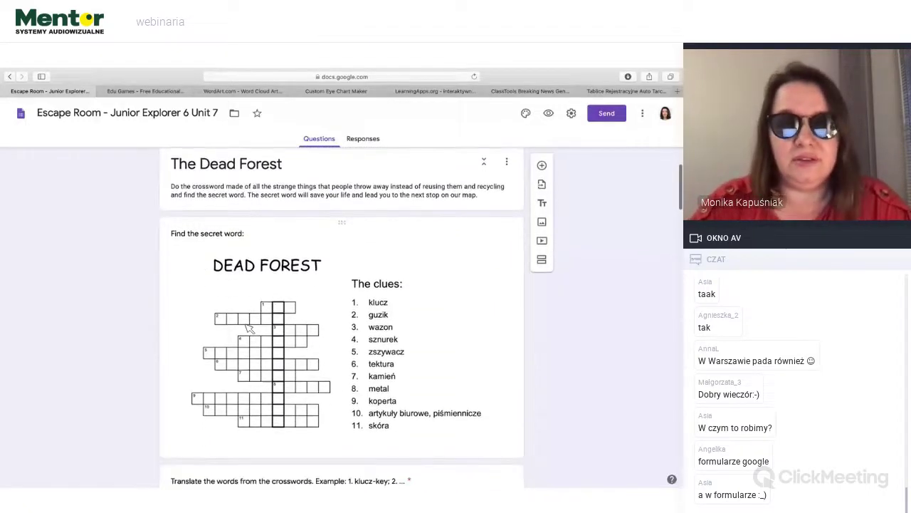
scroll(247, 329, down, 1)
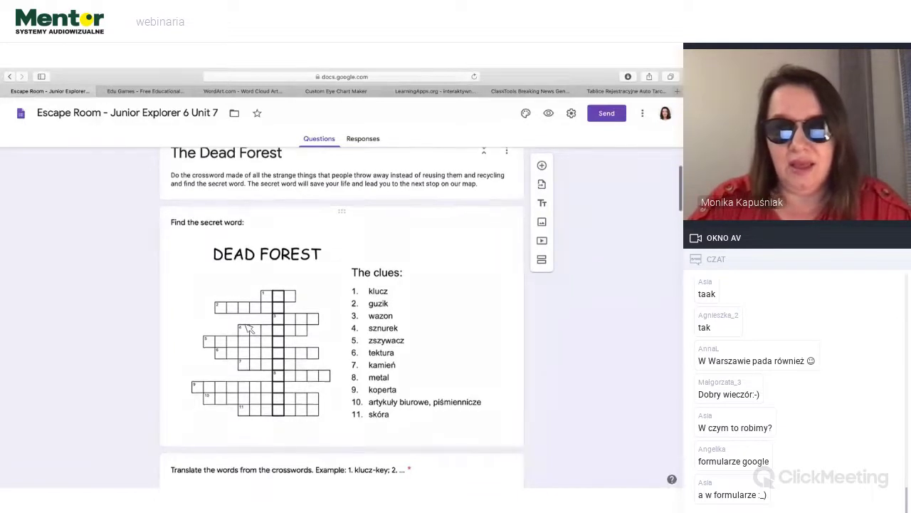
scroll(247, 329, down, 3)
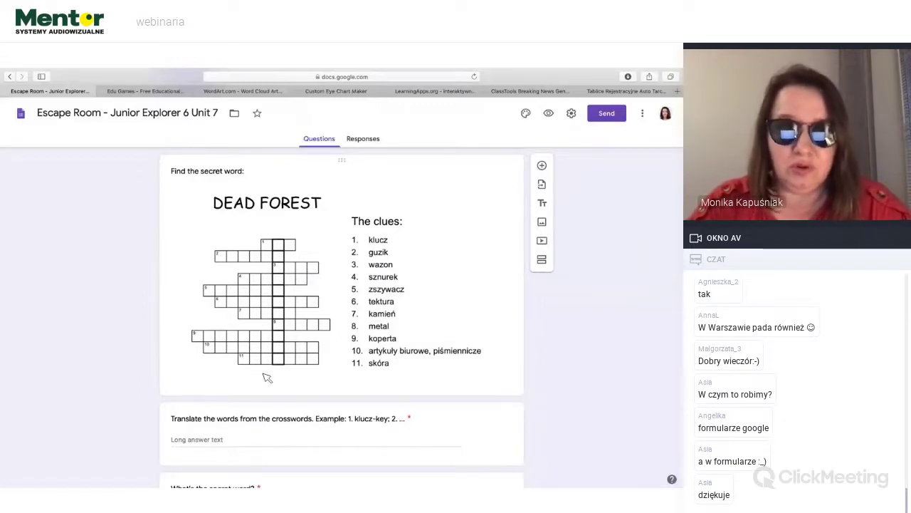
scroll(267, 377, down, 3)
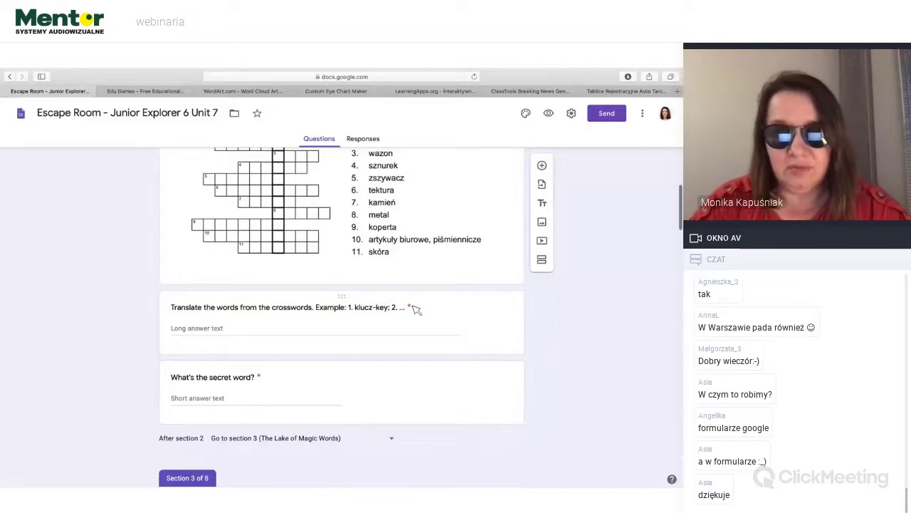
scroll(413, 303, up, 1)
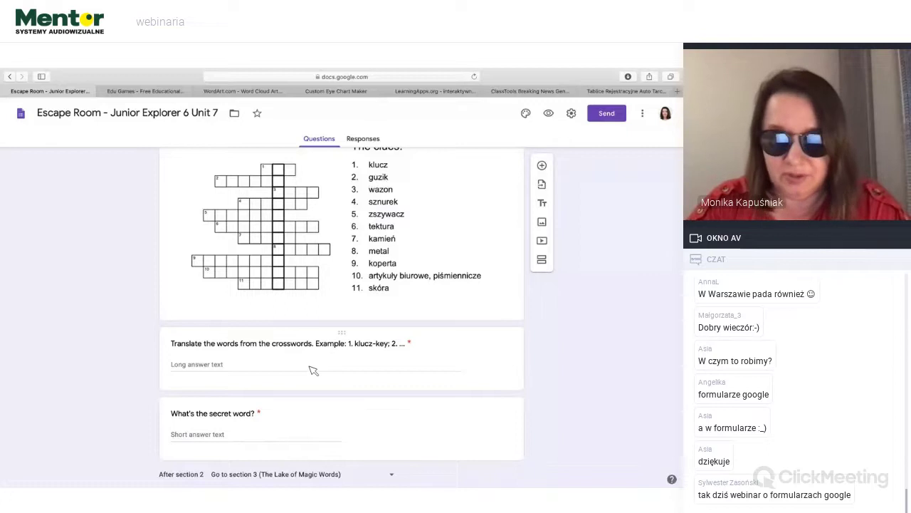
scroll(311, 368, down, 1)
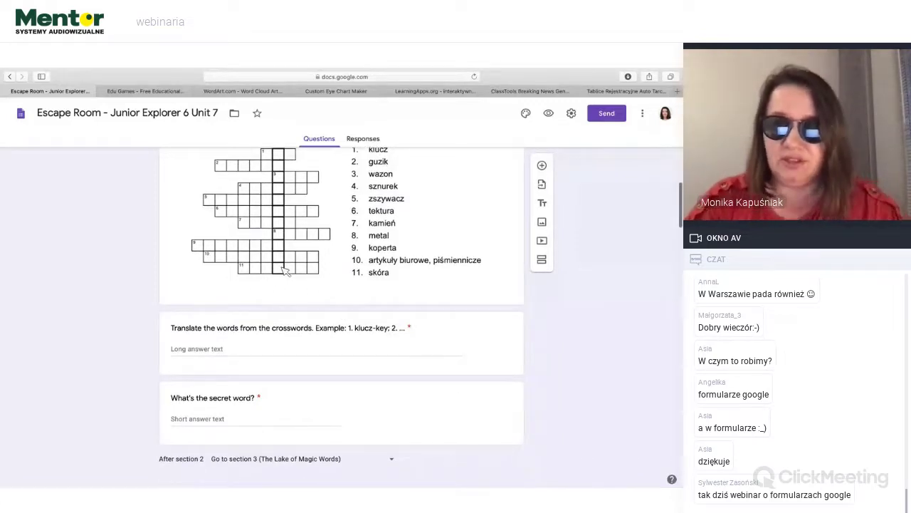
scroll(285, 271, down, 2)
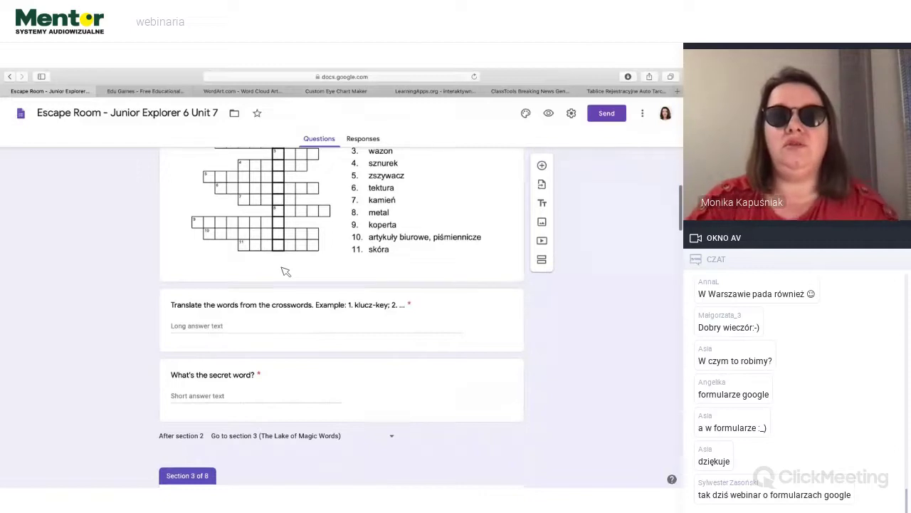
scroll(286, 271, up, 2)
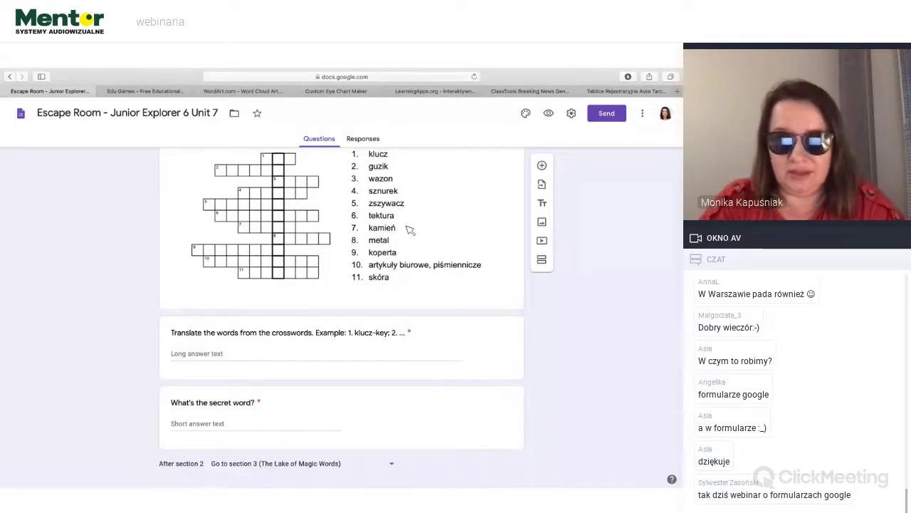
Examine section 3, The Lake of Magic Words, including its description, word cloud image and word entry question.
scroll(410, 229, down, 3)
scroll(410, 229, down, 3)
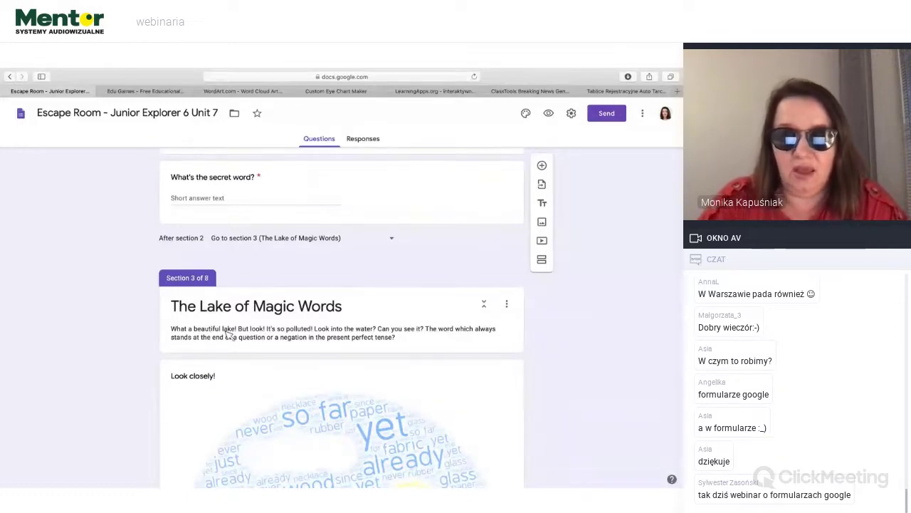
scroll(228, 335, down, 3)
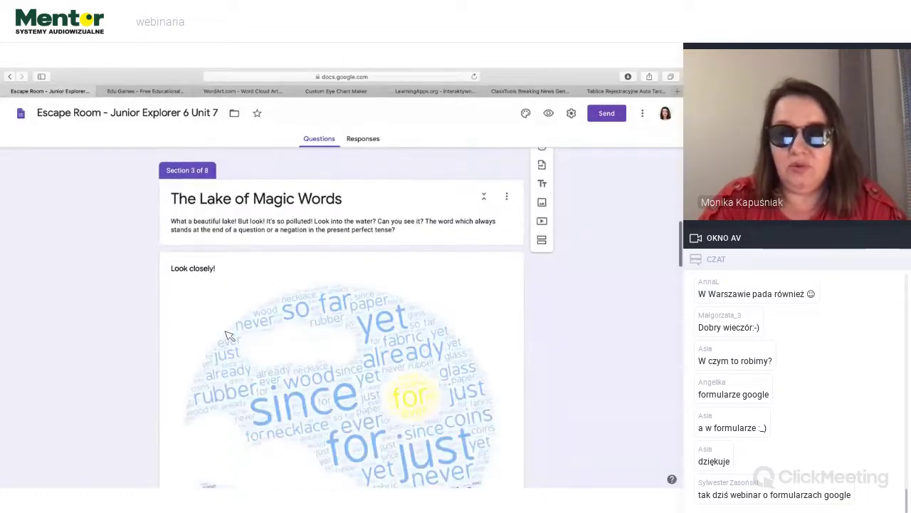
scroll(228, 334, down, 3)
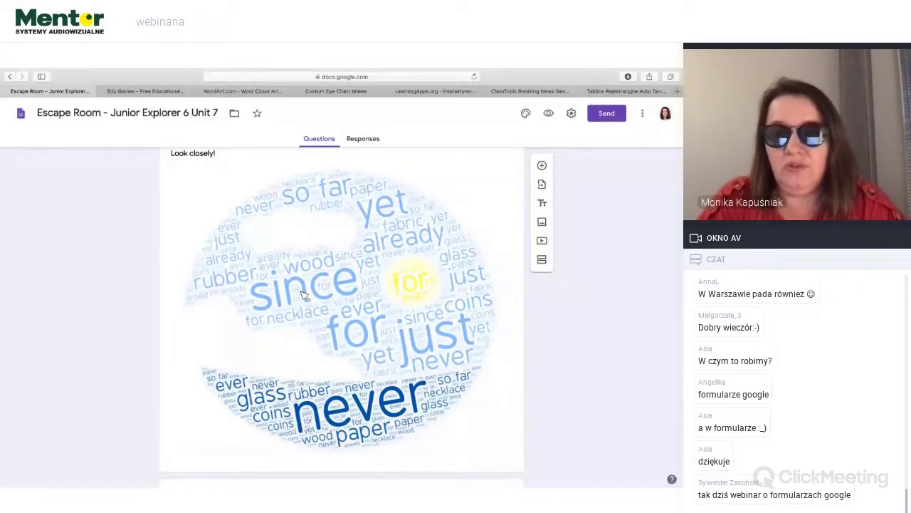
scroll(305, 296, up, 2)
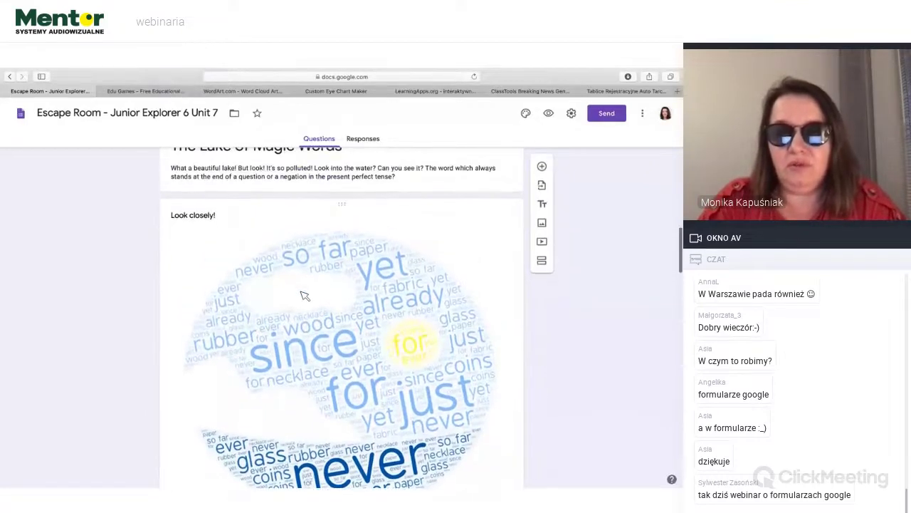
scroll(305, 296, down, 2)
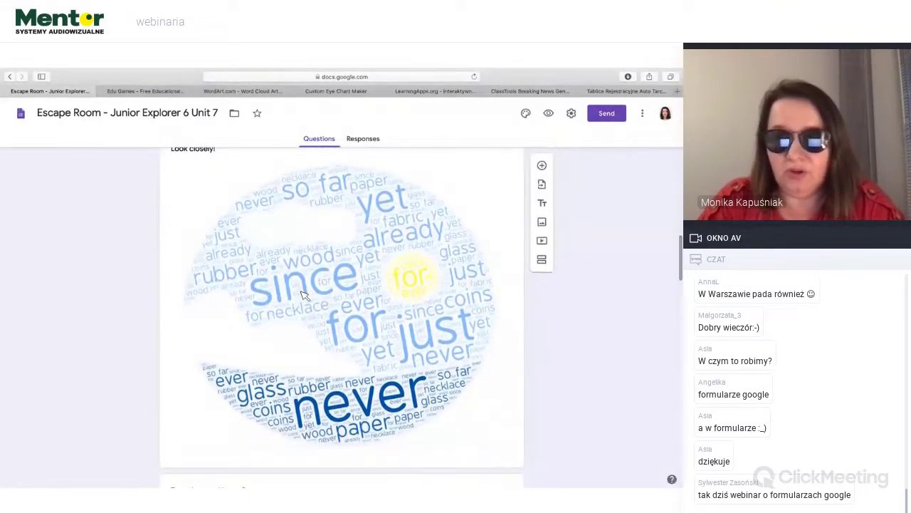
scroll(305, 295, down, 1)
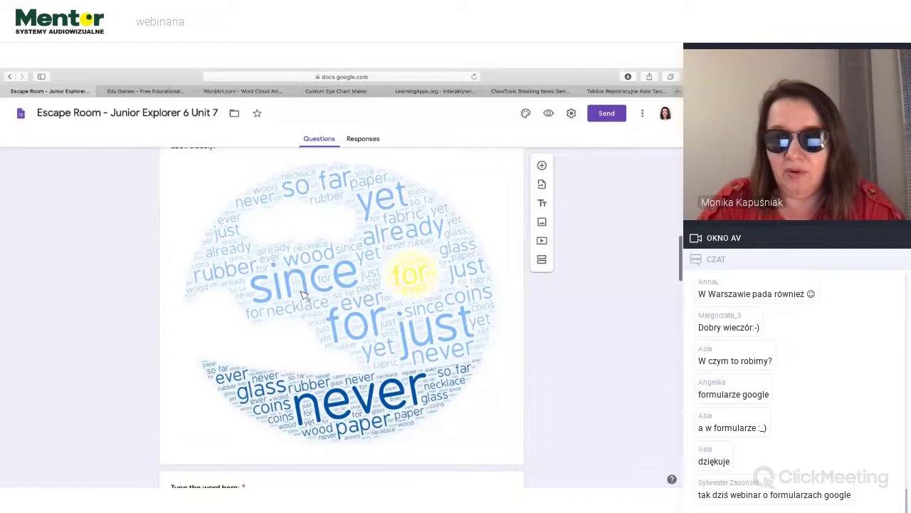
scroll(304, 295, up, 1)
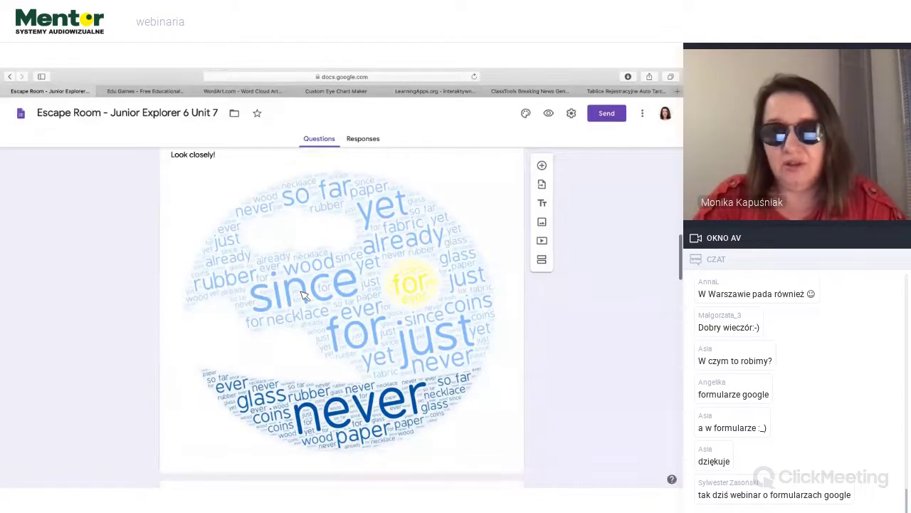
scroll(302, 295, down, 1)
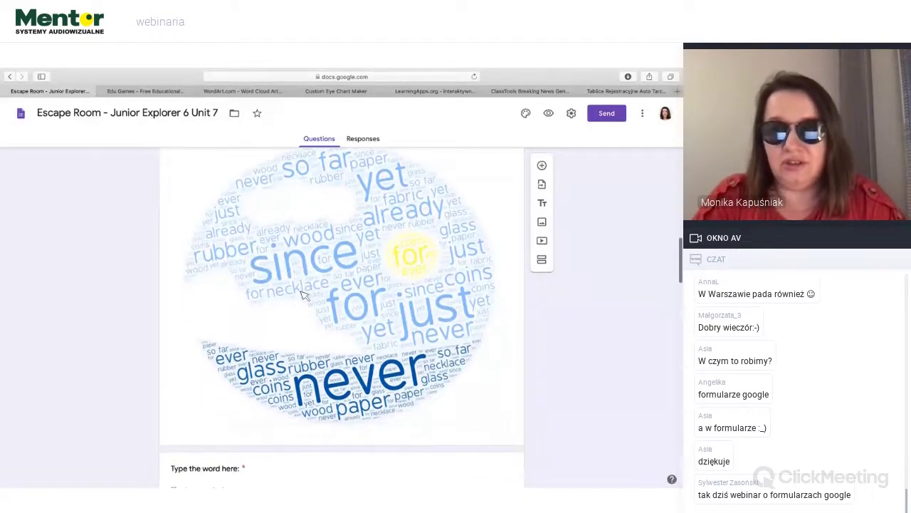
scroll(302, 295, down, 4)
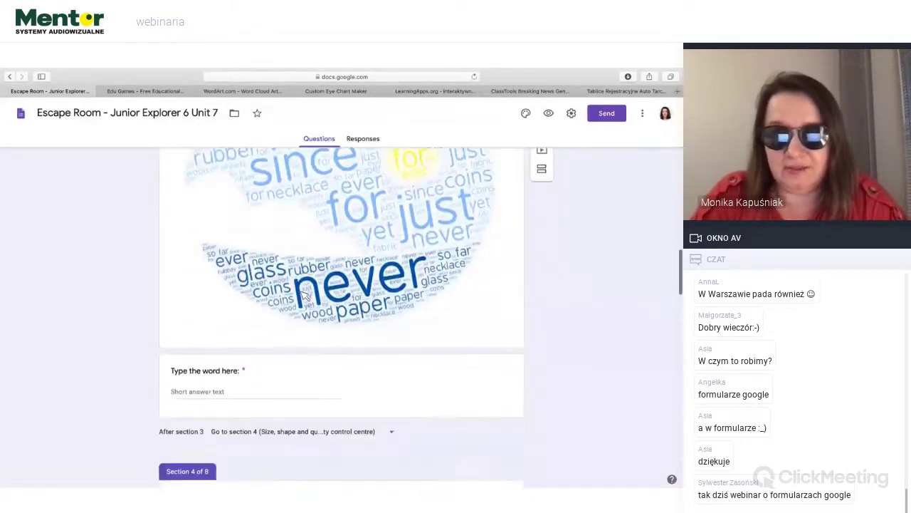
Examine section 4, Size, shape and quality control centre, and section 5, Lucky us!, including the clue question and the emoji sentence puzzle.
scroll(304, 295, down, 3)
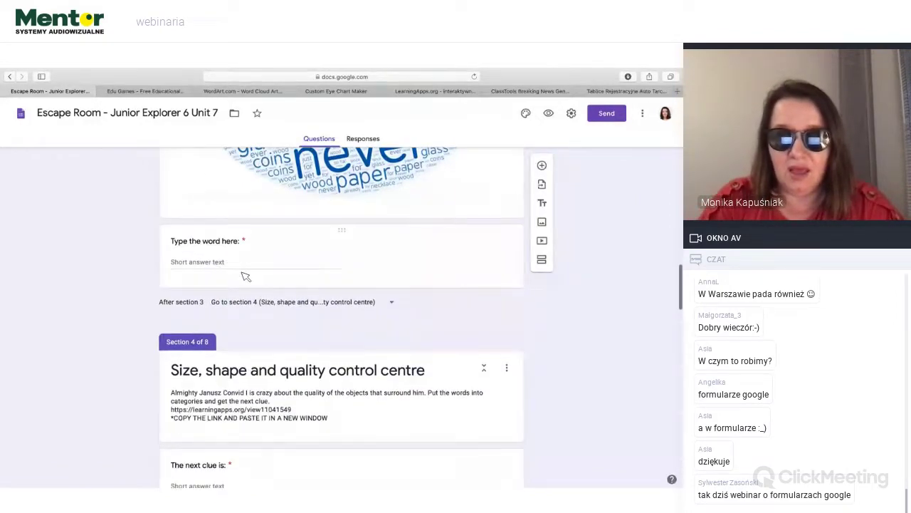
scroll(245, 276, down, 5)
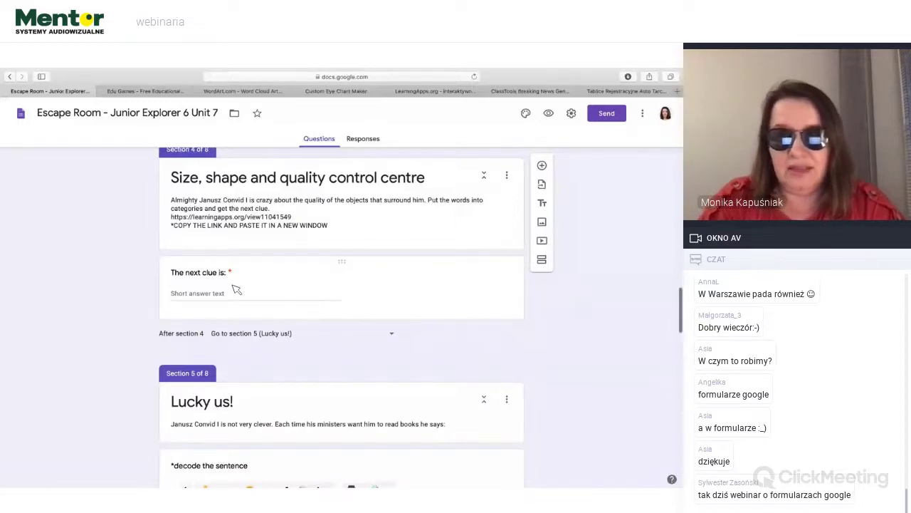
scroll(236, 290, down, 5)
scroll(234, 287, down, 1)
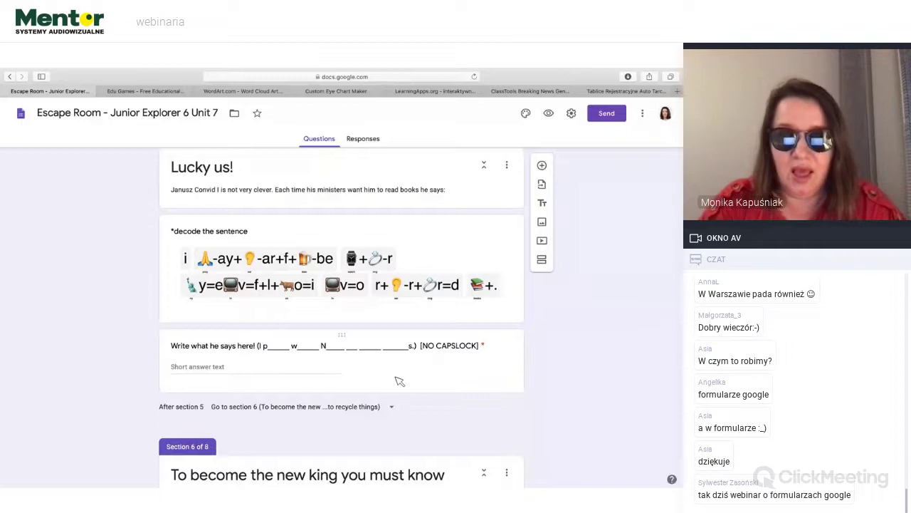
Examine section 6 about recycling, including its workbook instruction, The ABC lock image and the letter code question.
scroll(399, 381, down, 3)
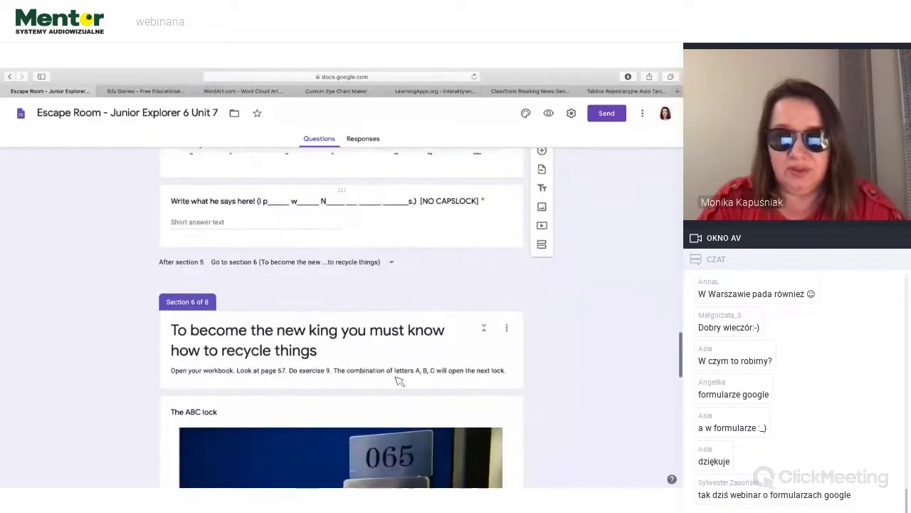
scroll(399, 381, down, 1)
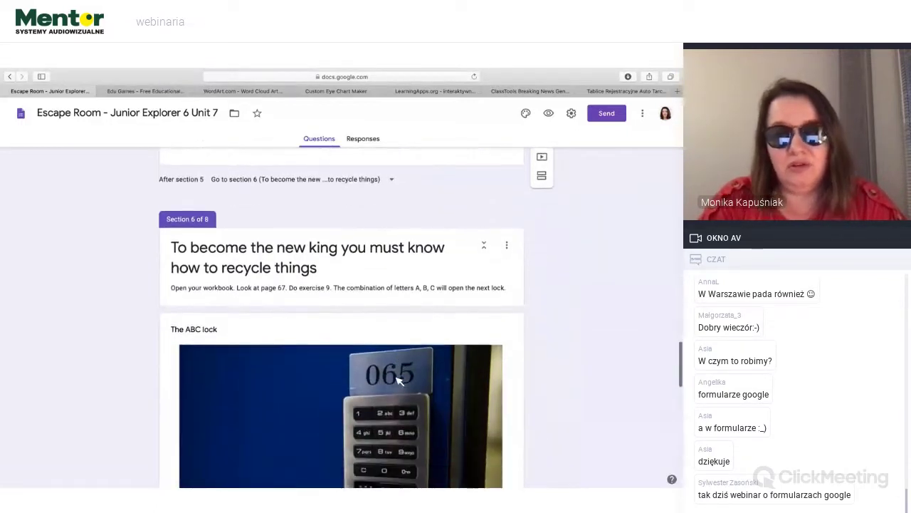
scroll(399, 381, down, 1)
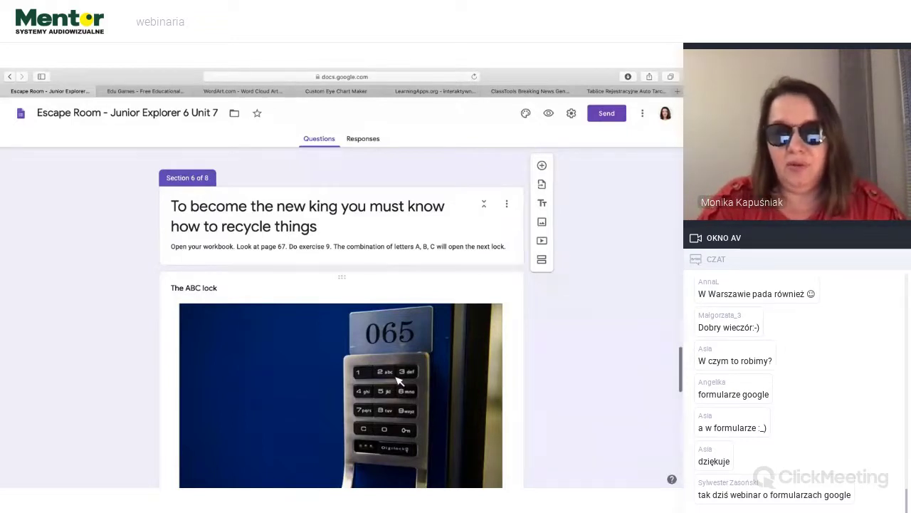
scroll(398, 381, down, 1)
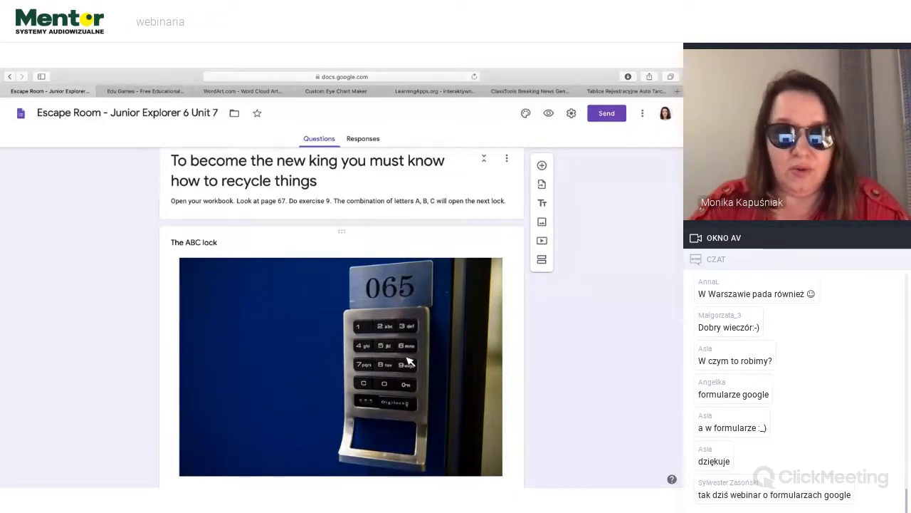
scroll(409, 363, down, 3)
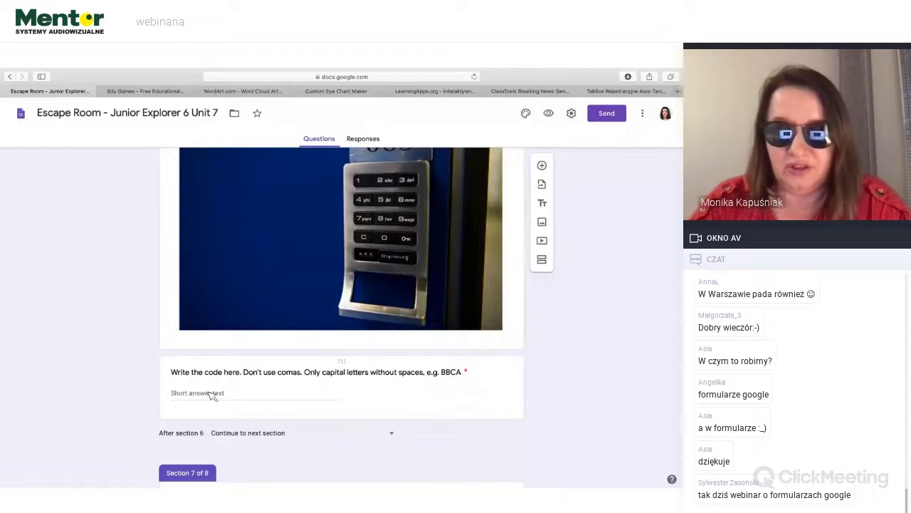
Examine section 7, FINAL MISSION, with its room link and secret number questions, and the closing Final section.
scroll(212, 396, down, 5)
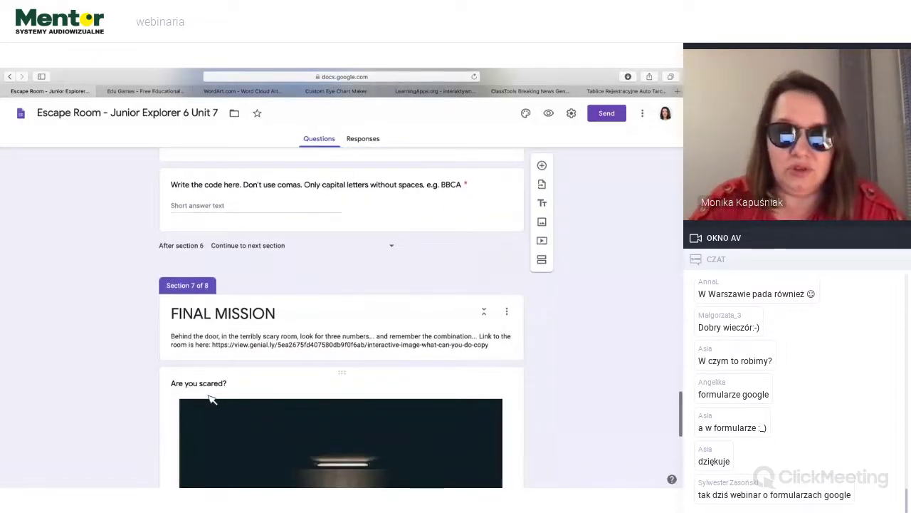
scroll(213, 399, down, 3)
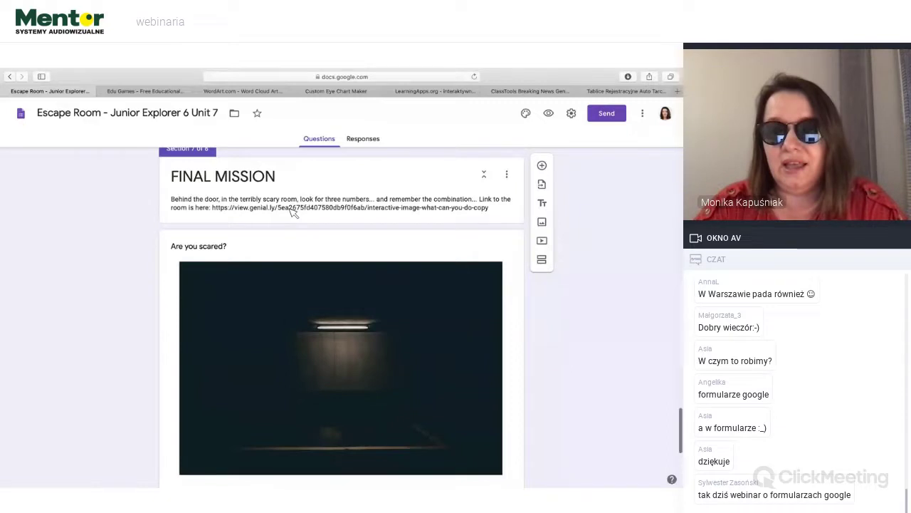
scroll(292, 212, down, 2)
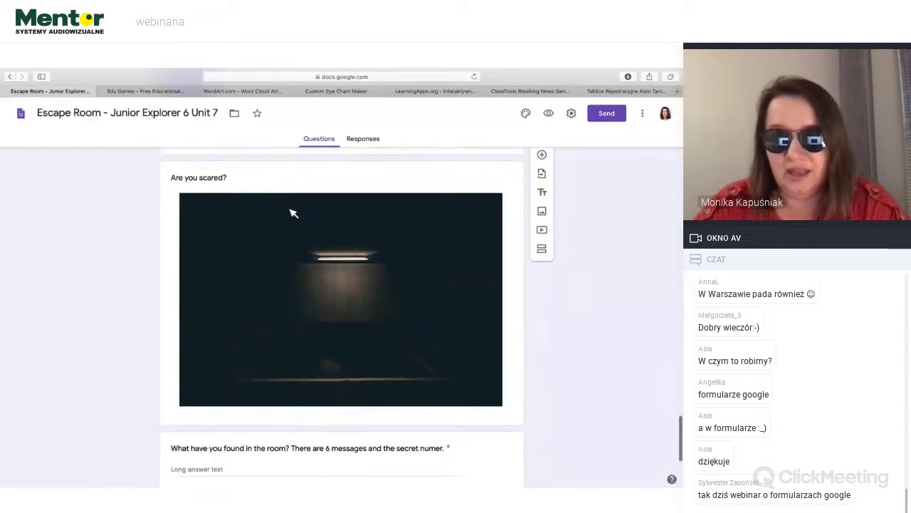
scroll(292, 212, down, 4)
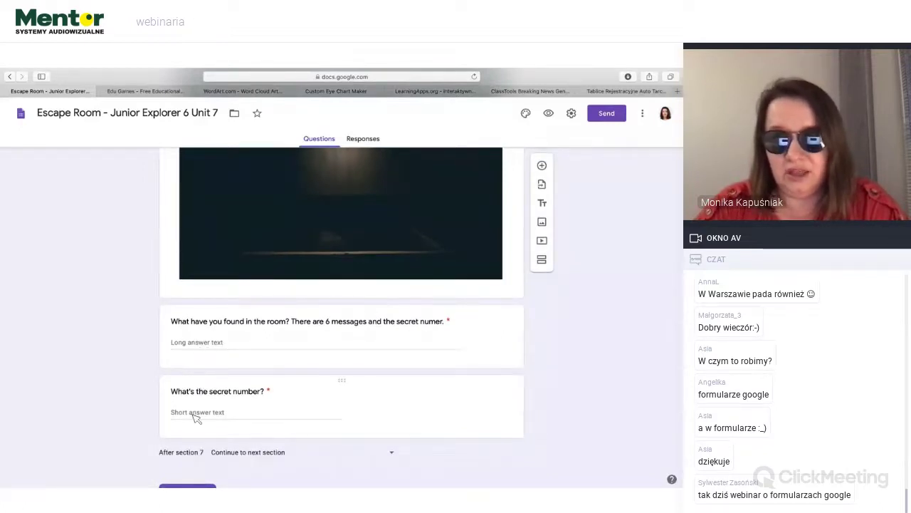
scroll(195, 418, down, 4)
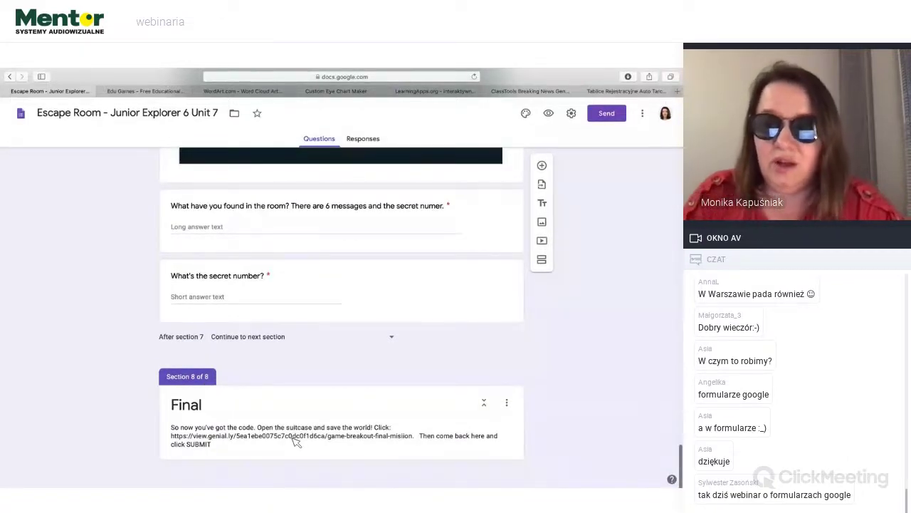
Return to the beginning of the form and review the title and Mission text in section 1.
scroll(296, 441, up, 2)
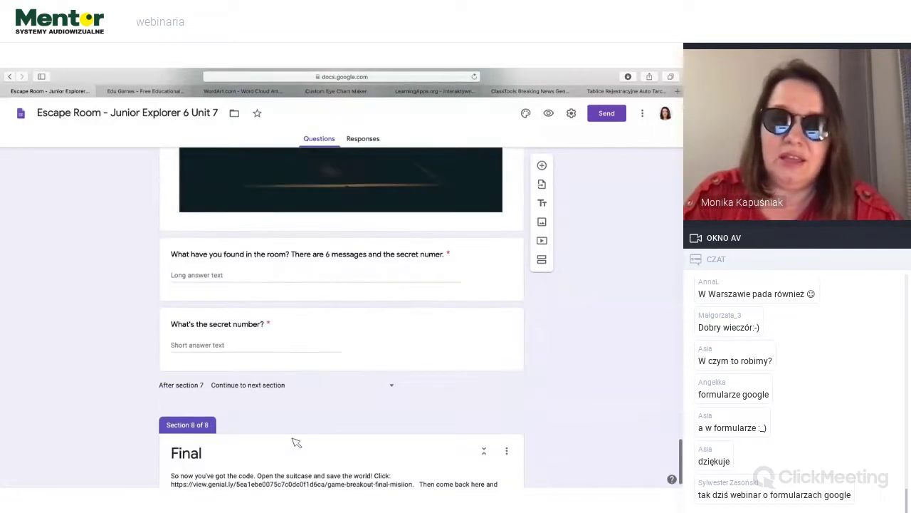
scroll(296, 441, up, 15)
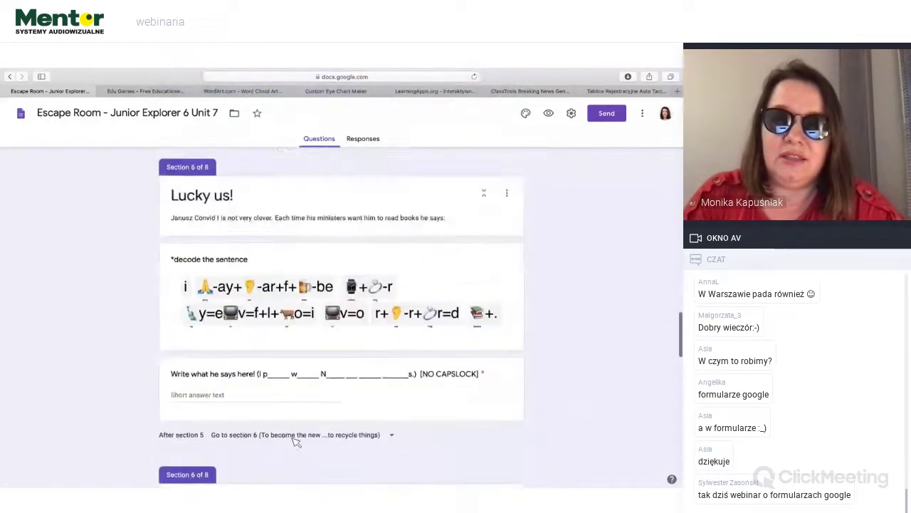
scroll(296, 441, up, 20)
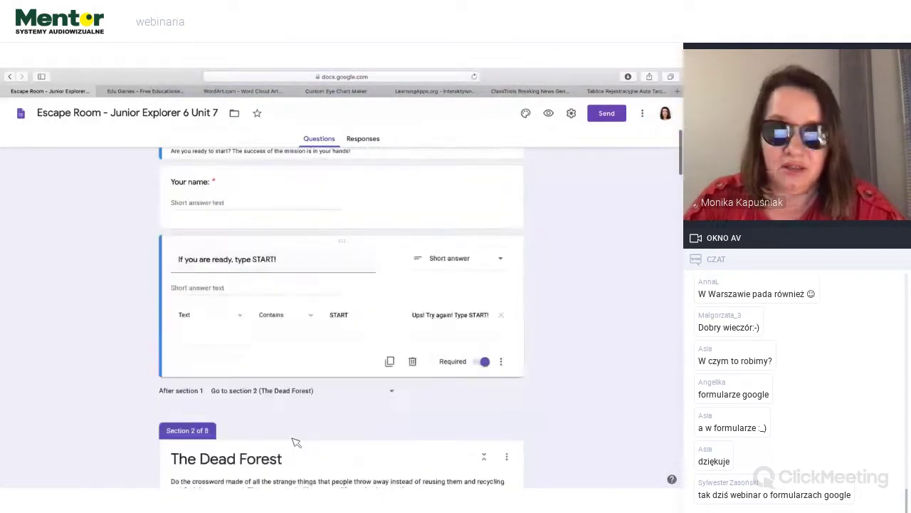
scroll(296, 441, up, 4)
click(326, 409)
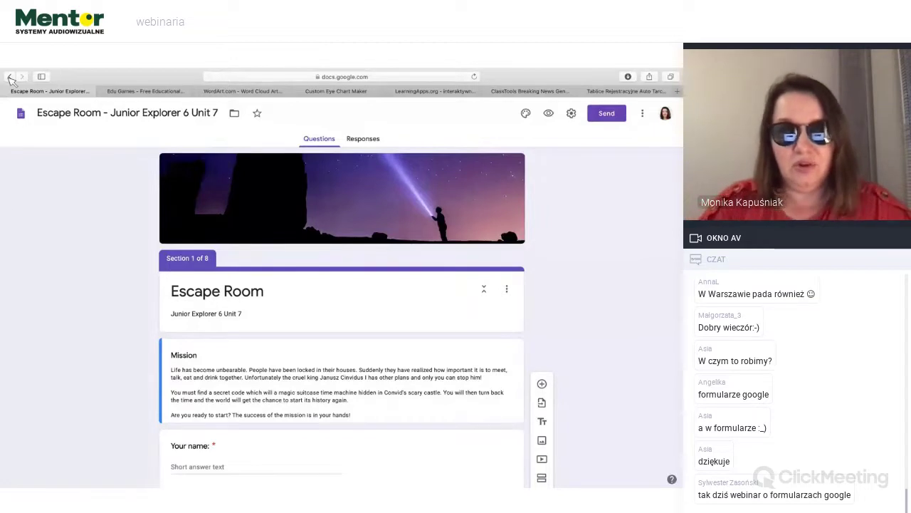
Go back to the Forms home page, reload it and open the recent form "Escape room klasa 5b".
click(9, 76)
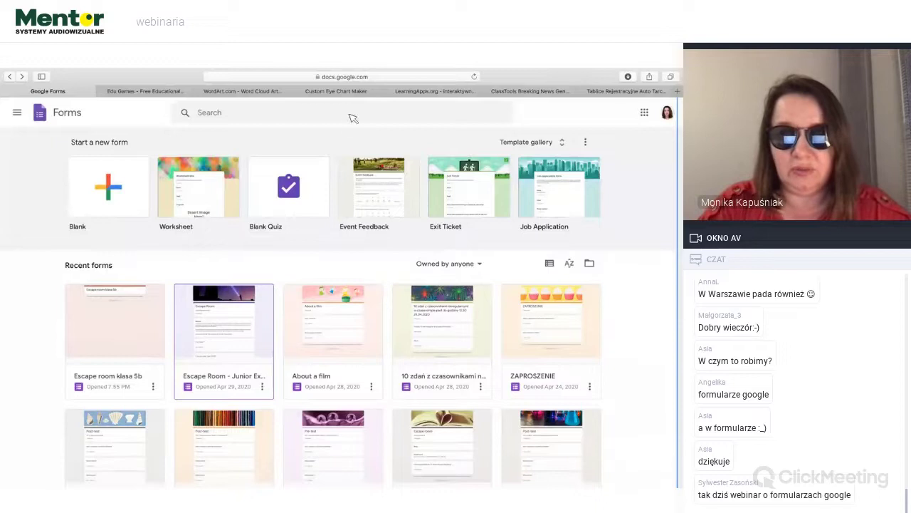
click(303, 77)
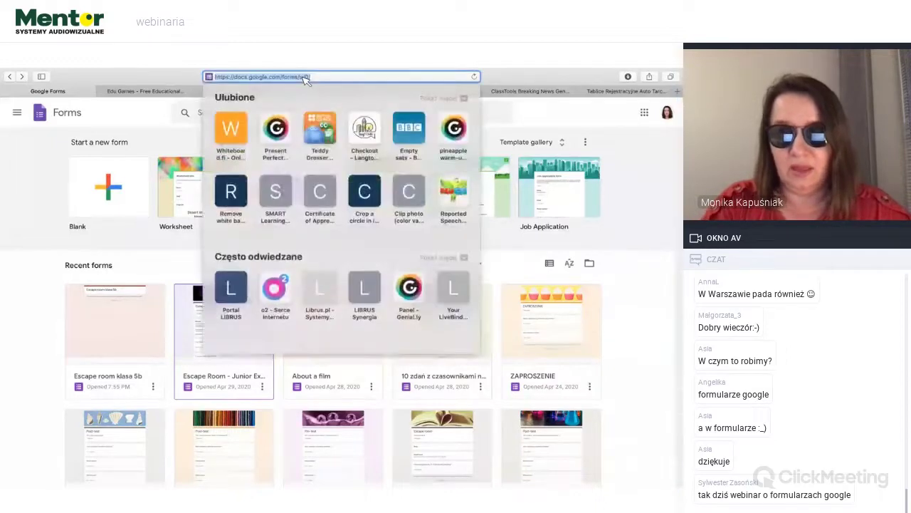
key(Return)
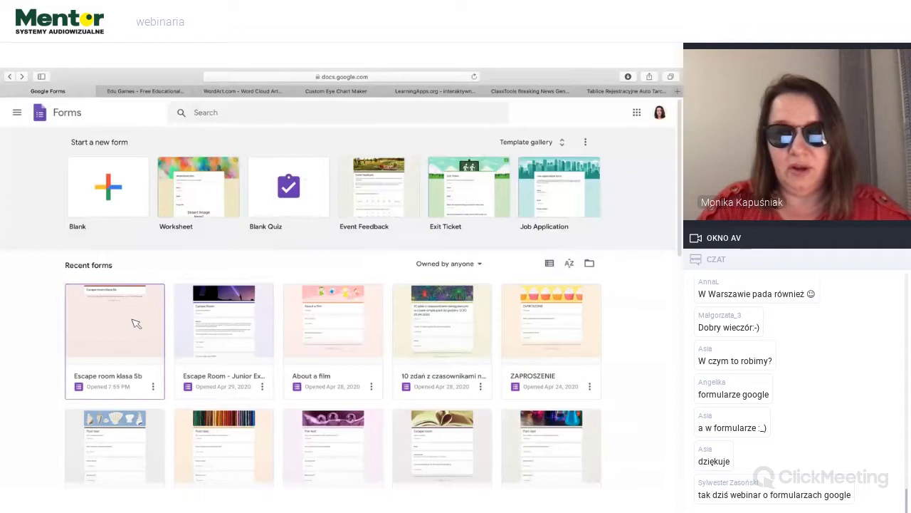
click(136, 324)
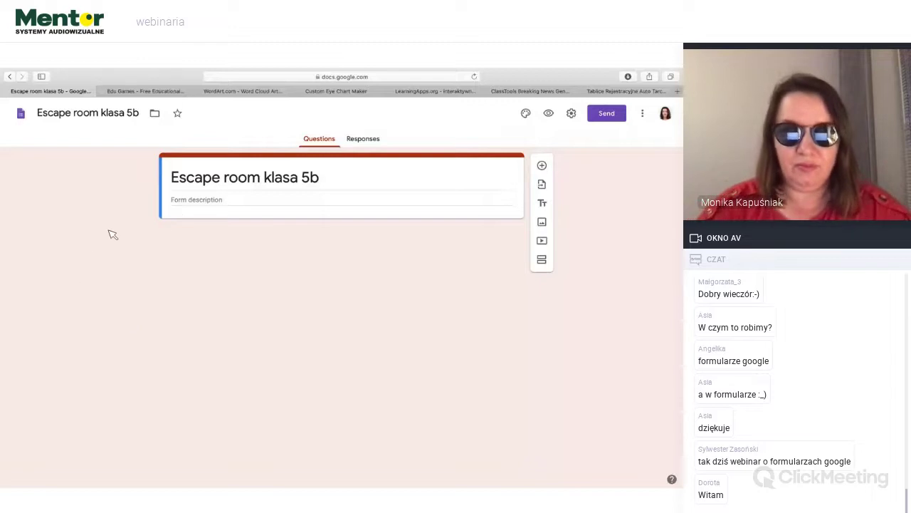
Enter the form description "Jesteś w starym zamku. Drzwi są lekko uchylone. Wchodzisz?".
click(181, 203)
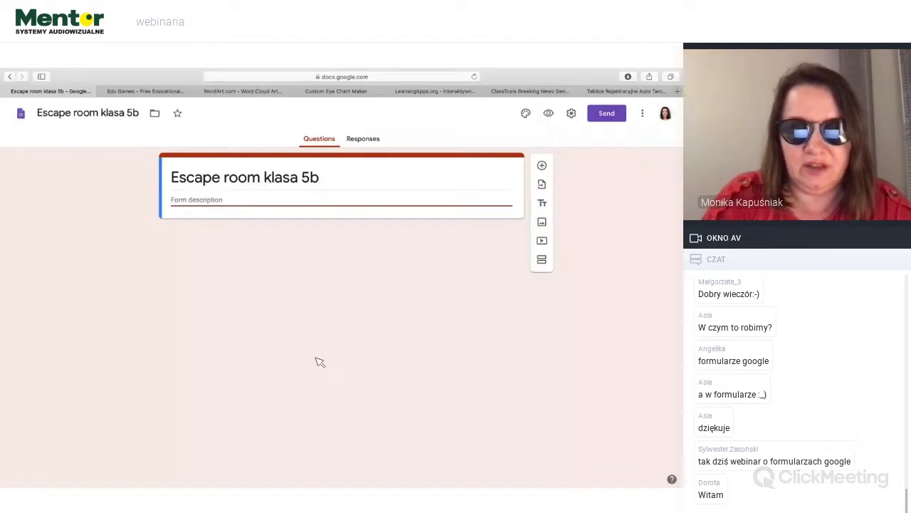
text(J)
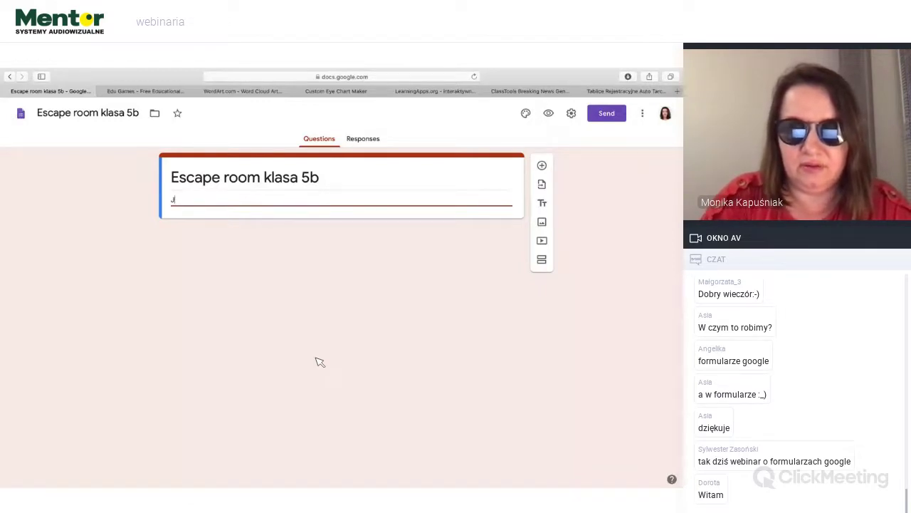
text(esteś w starym zamku)
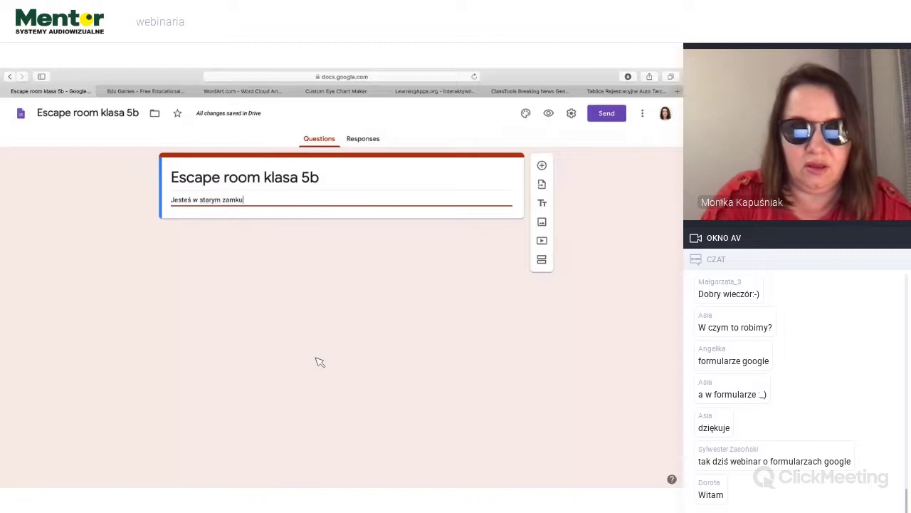
text(. Drz)
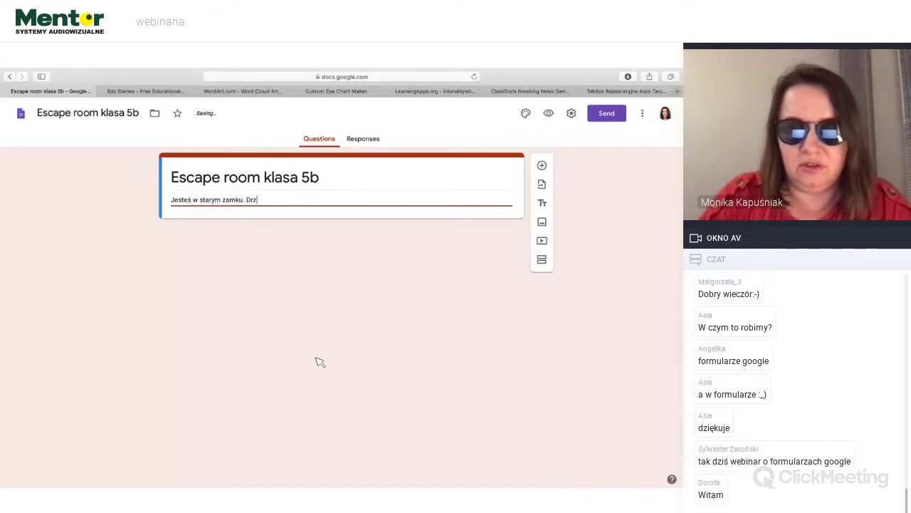
text(wi)
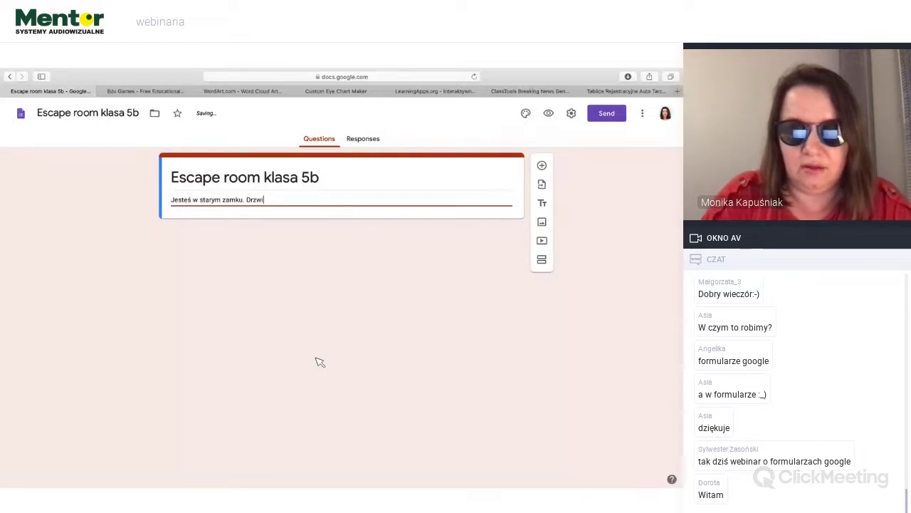
text(są lek)
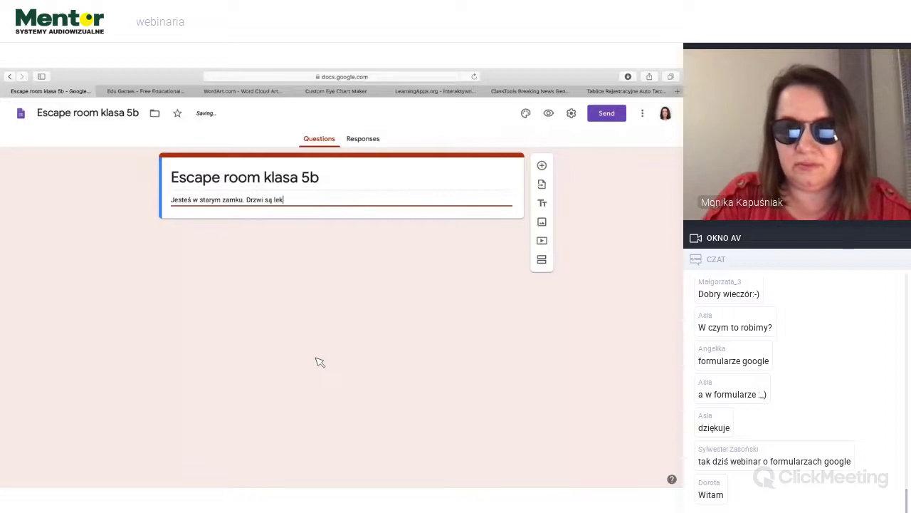
text(ko uchylone. Wchodzisz?)
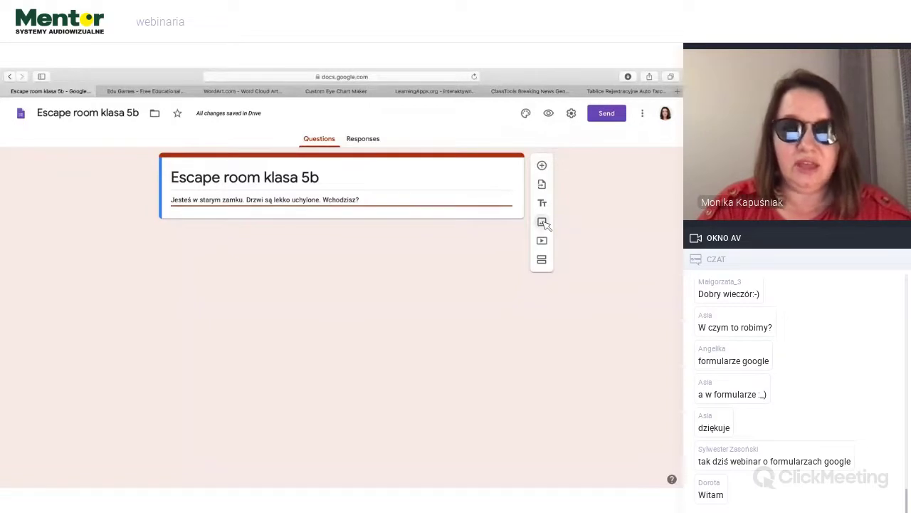
Start inserting an image below the form description and search Google Images for "zamek".
click(543, 223)
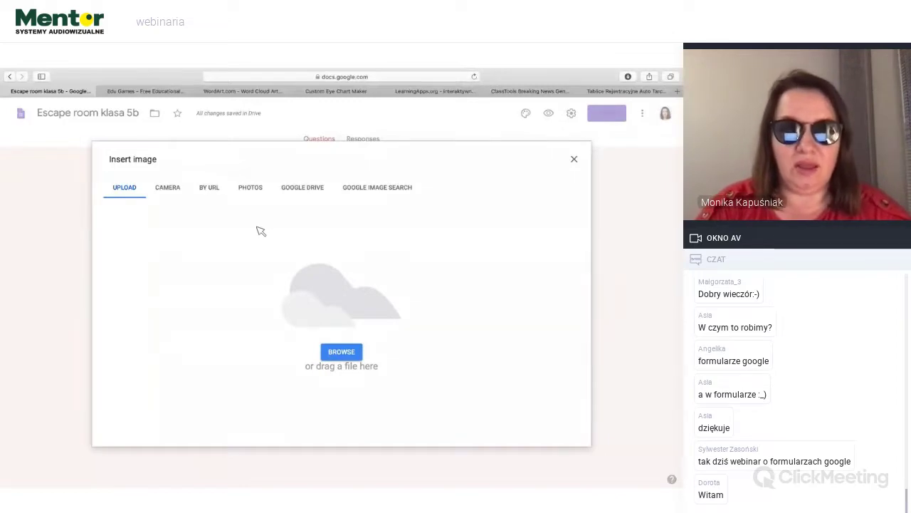
click(169, 189)
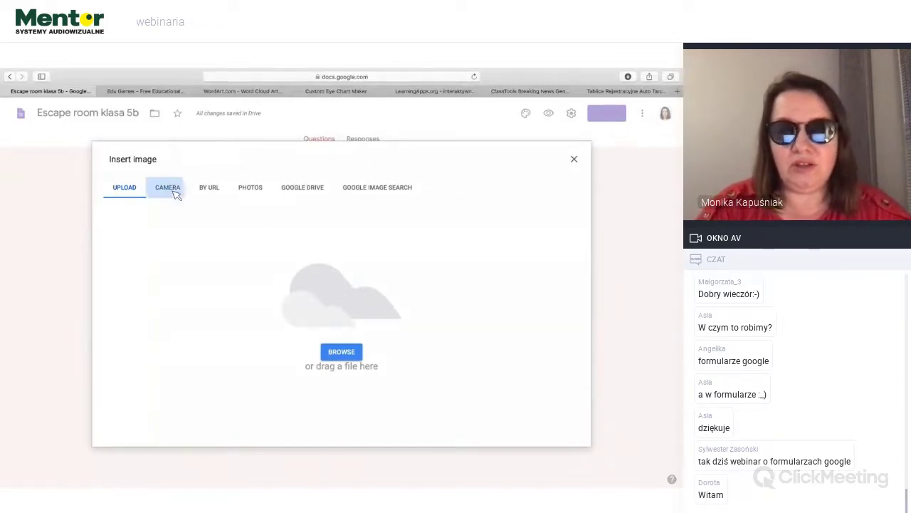
click(385, 146)
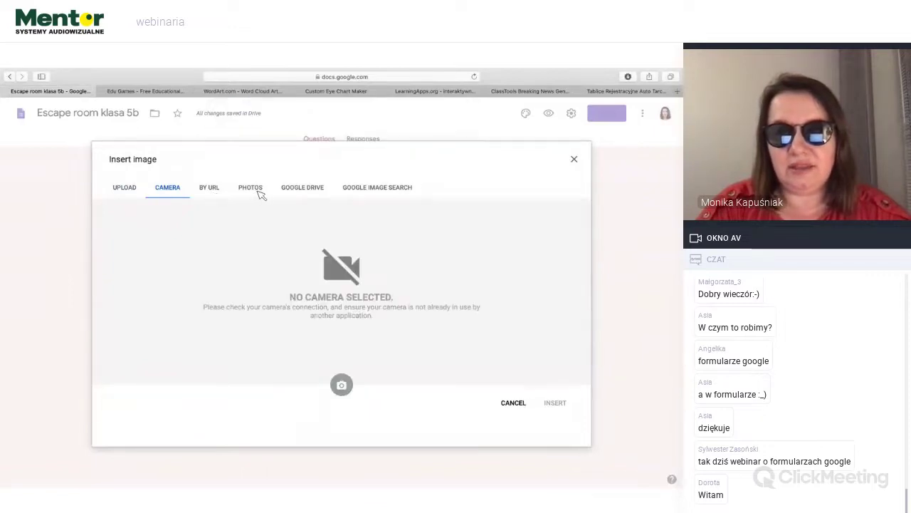
click(380, 189)
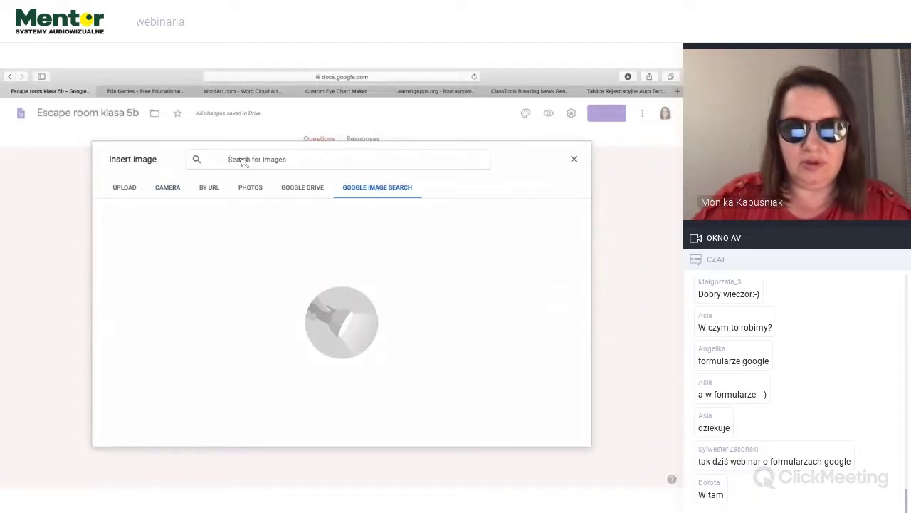
text(zamek)
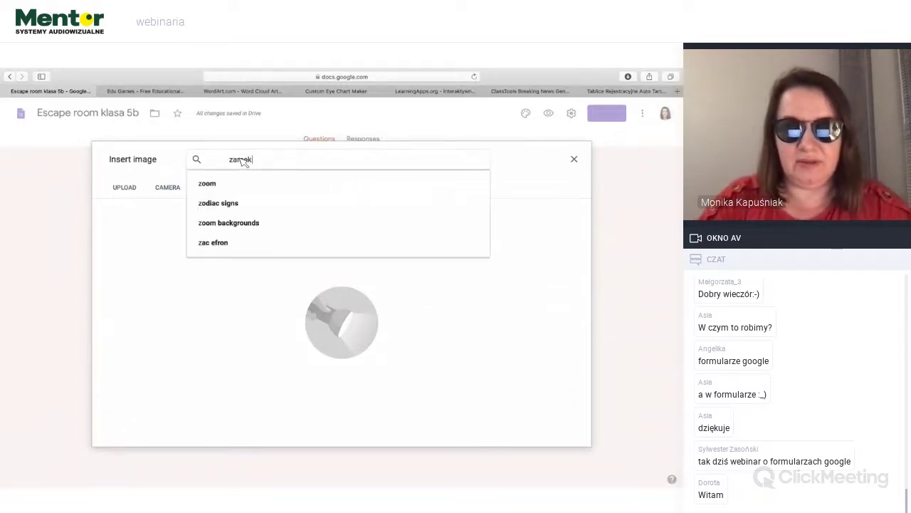
key(Return)
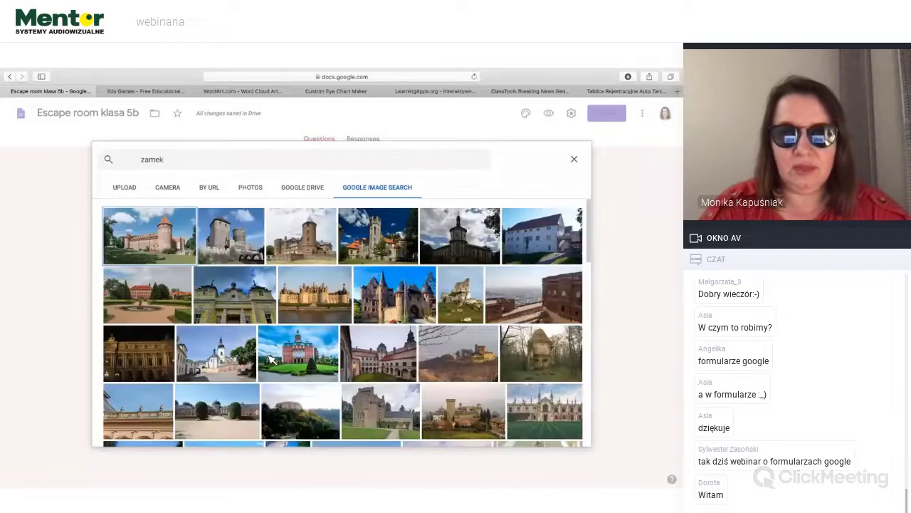
Insert the dark night-time castle picture with the full moon from the image results into the form.
scroll(272, 361, down, 3)
scroll(271, 361, down, 10)
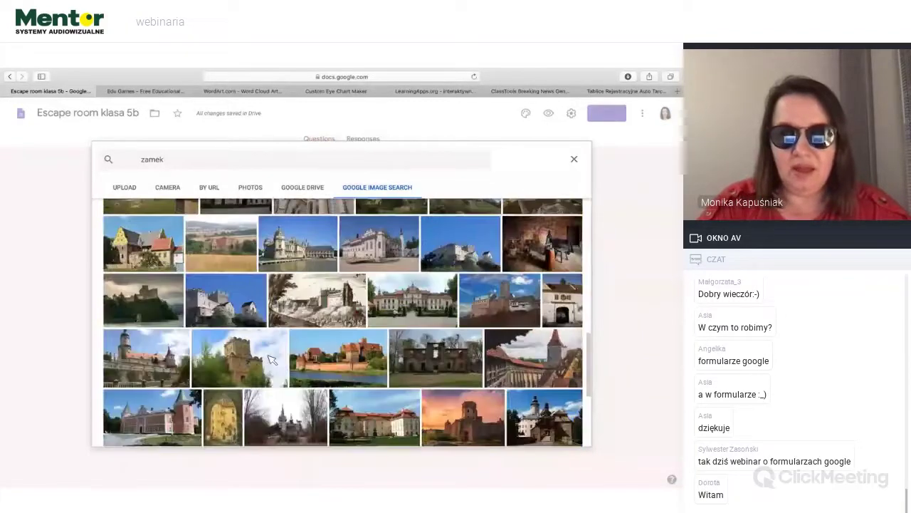
scroll(272, 361, down, 10)
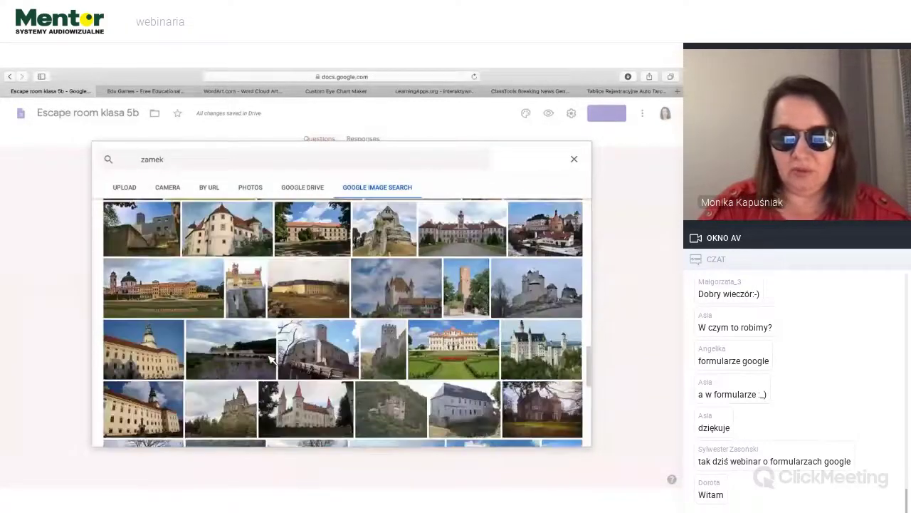
scroll(271, 361, down, 10)
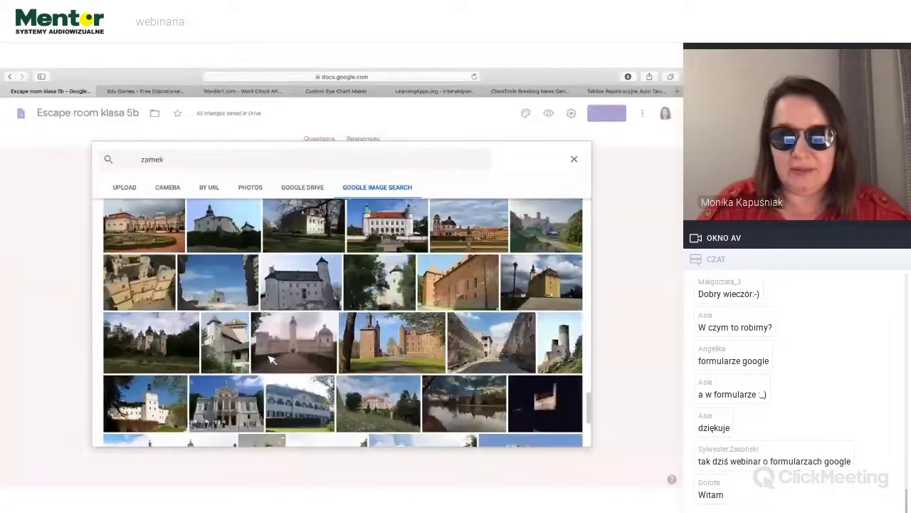
scroll(271, 361, down, 3)
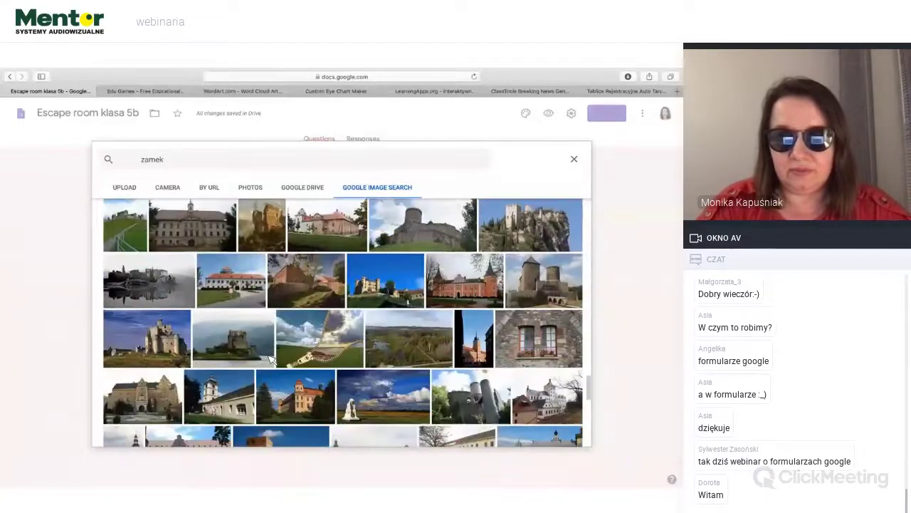
scroll(272, 361, down, 5)
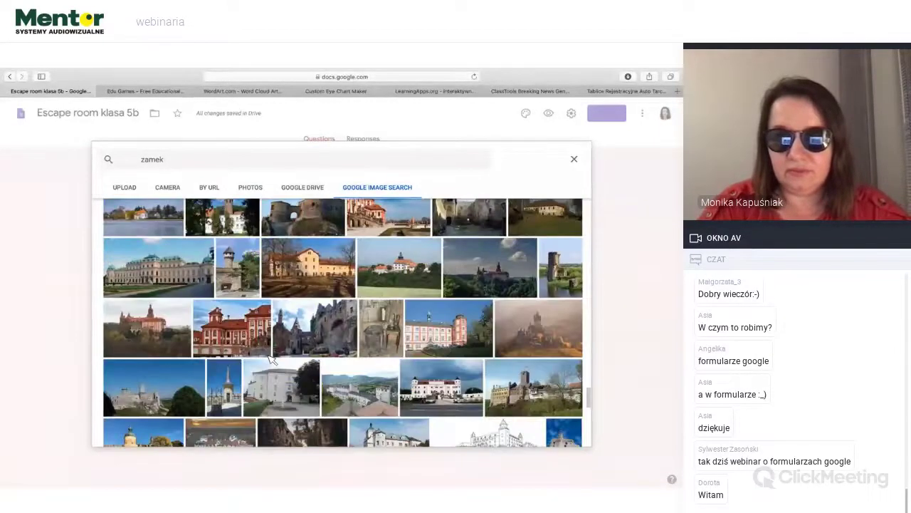
scroll(271, 360, down, 3)
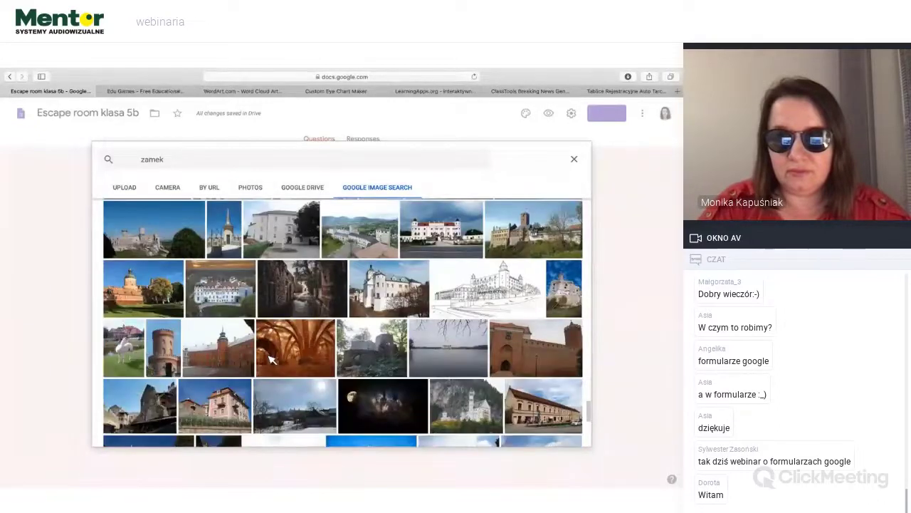
scroll(272, 359, down, 2)
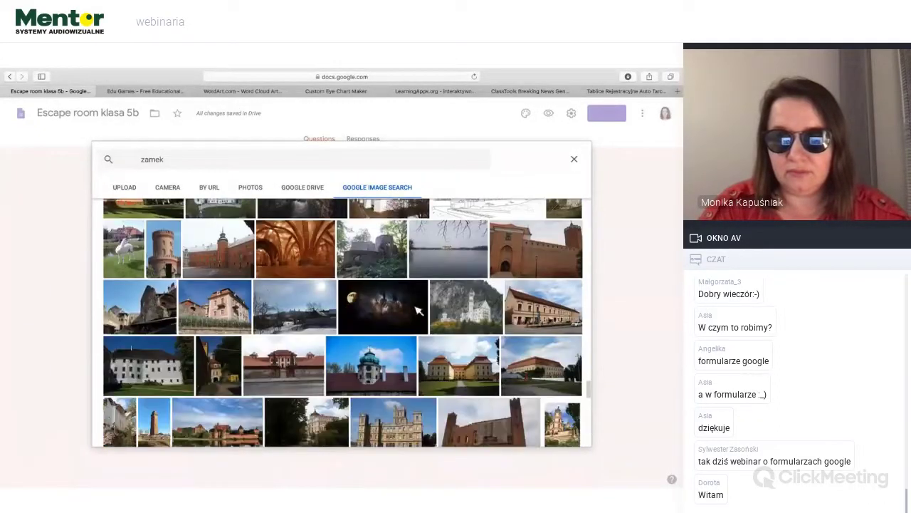
click(391, 312)
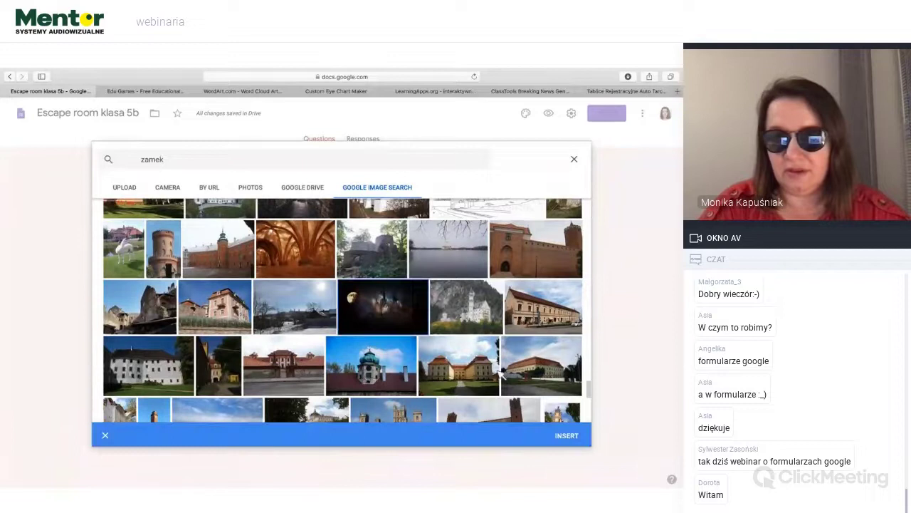
click(568, 436)
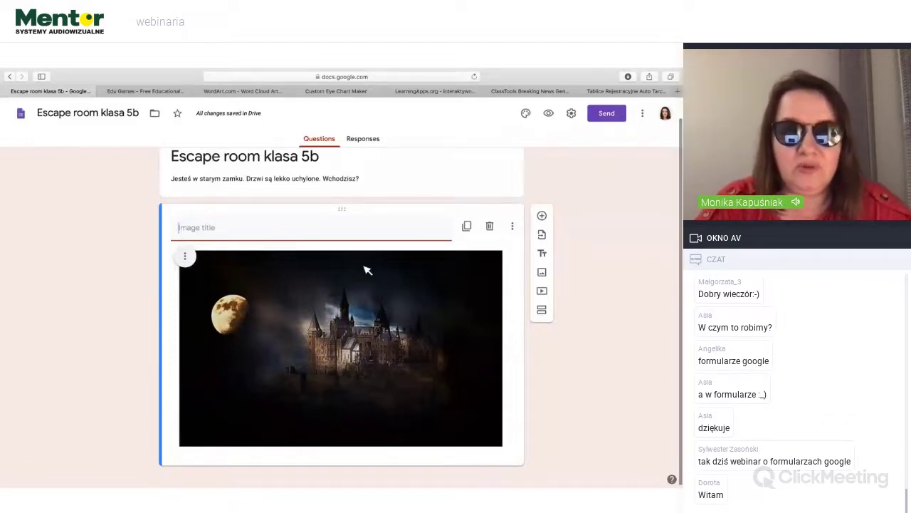
Add a required short-answer question titled "Napisz TAK" below the castle image.
scroll(366, 270, down, 1)
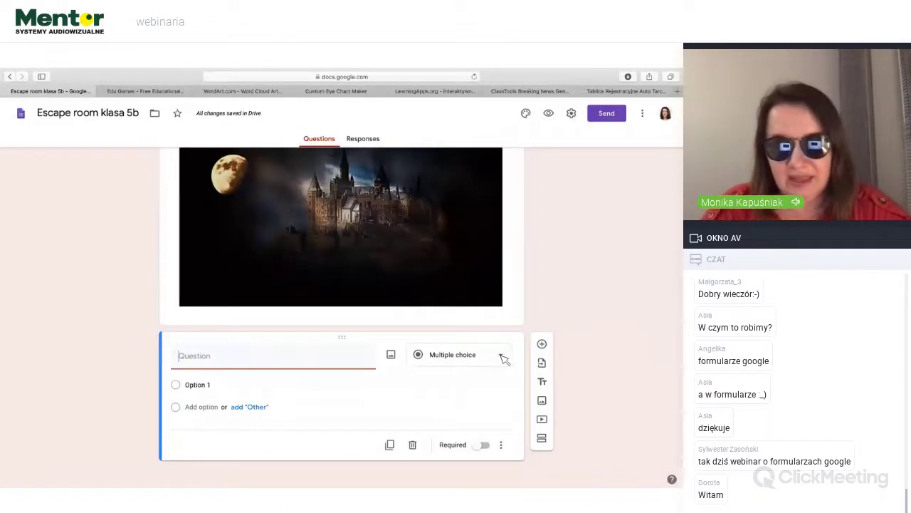
click(504, 359)
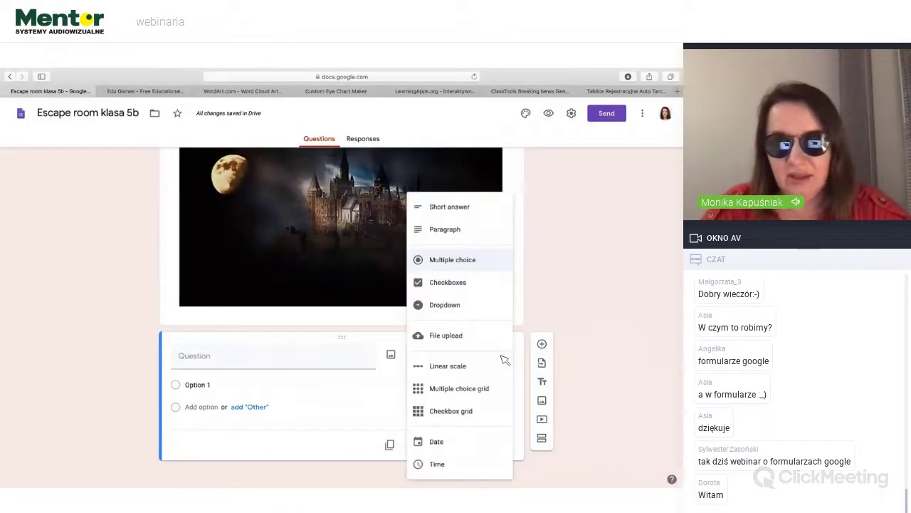
click(466, 208)
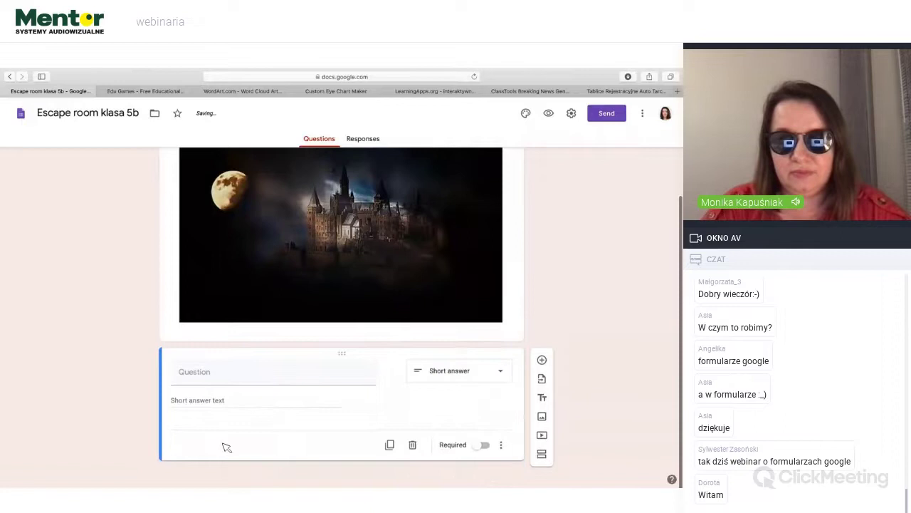
click(206, 373)
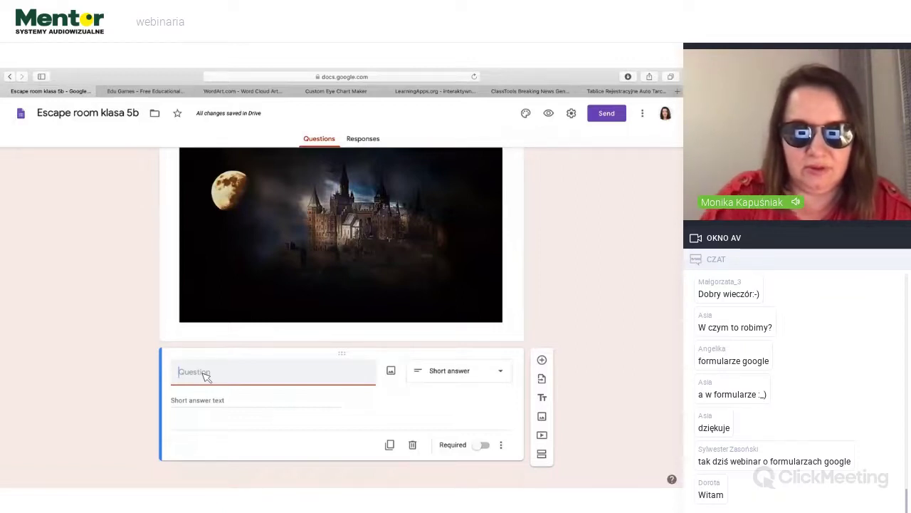
text(Napisz)
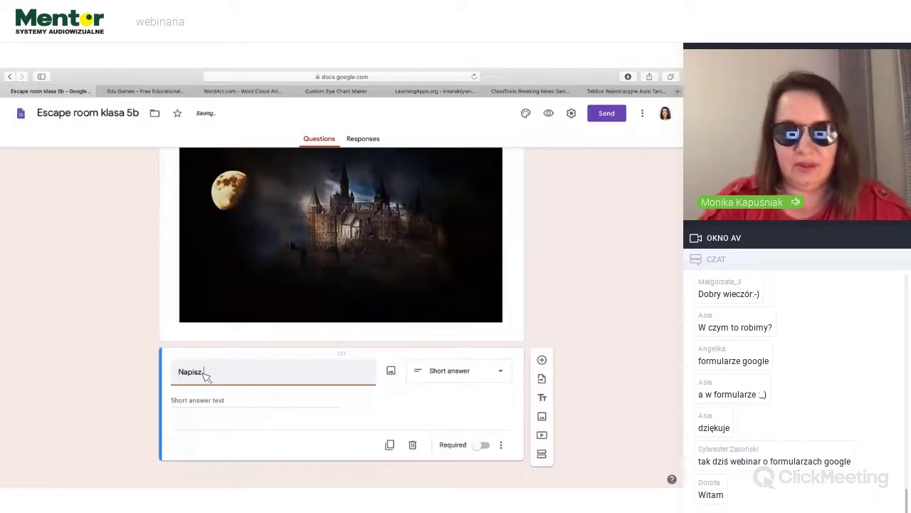
text( TAK)
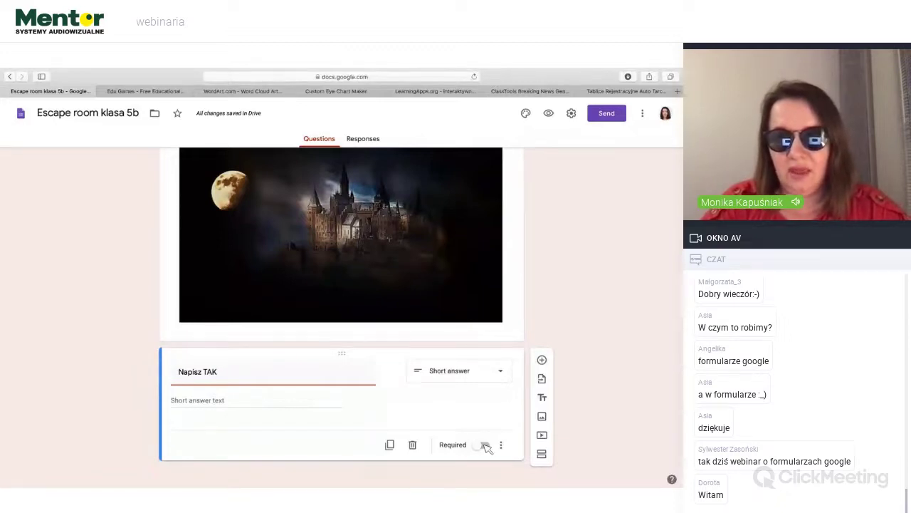
click(484, 445)
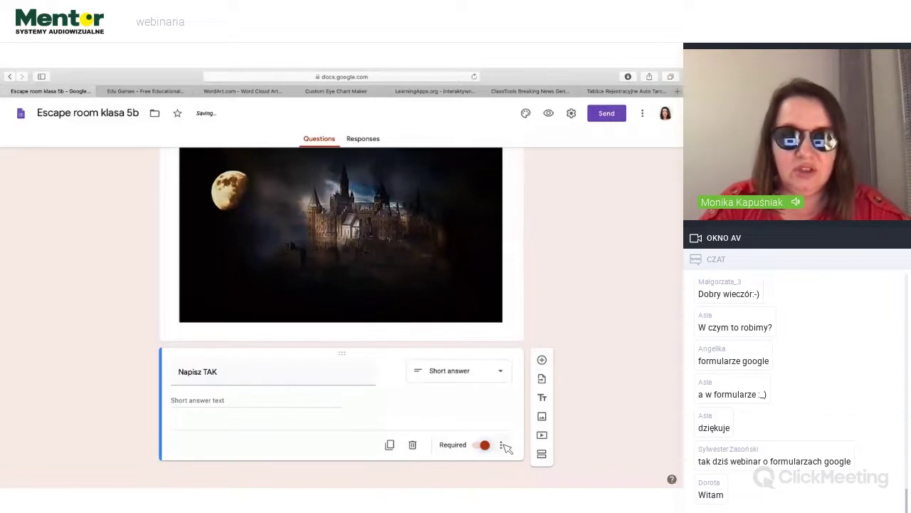
Add response validation to the short-answer question, requiring text that contains "TAK".
click(503, 446)
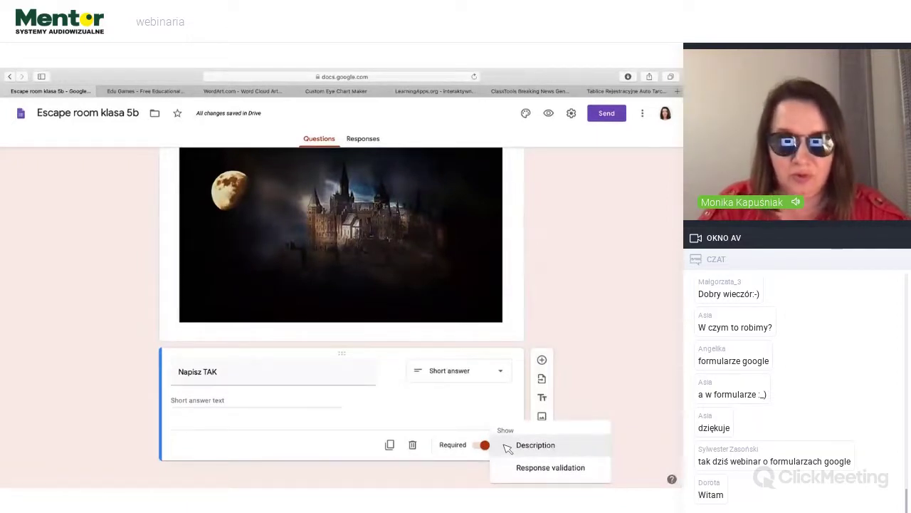
click(551, 467)
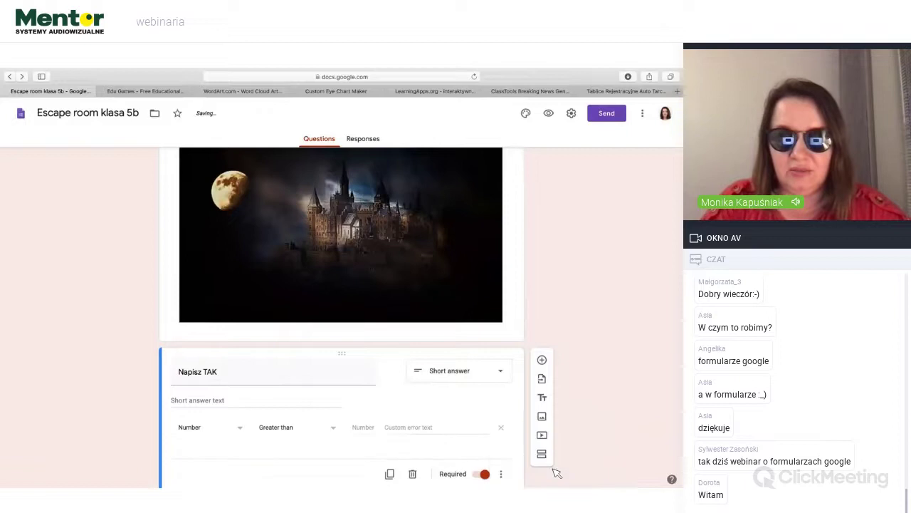
scroll(557, 473, down, 2)
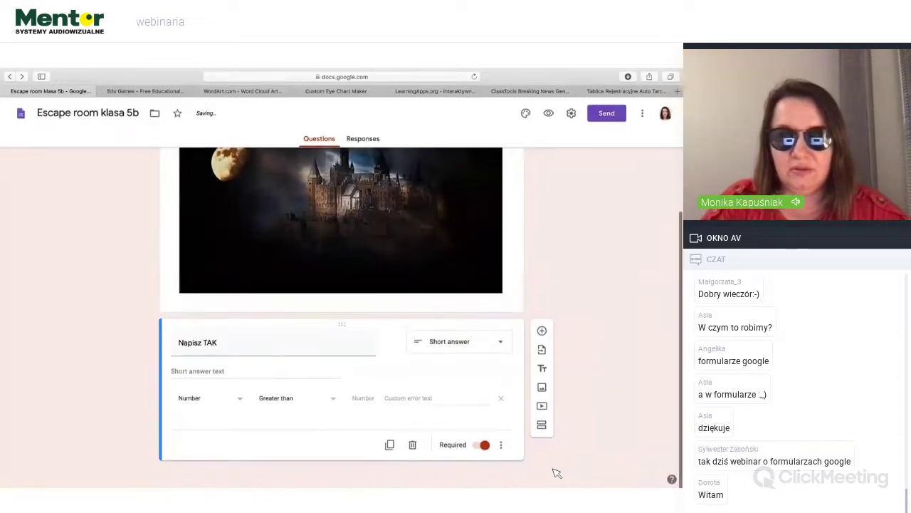
click(241, 402)
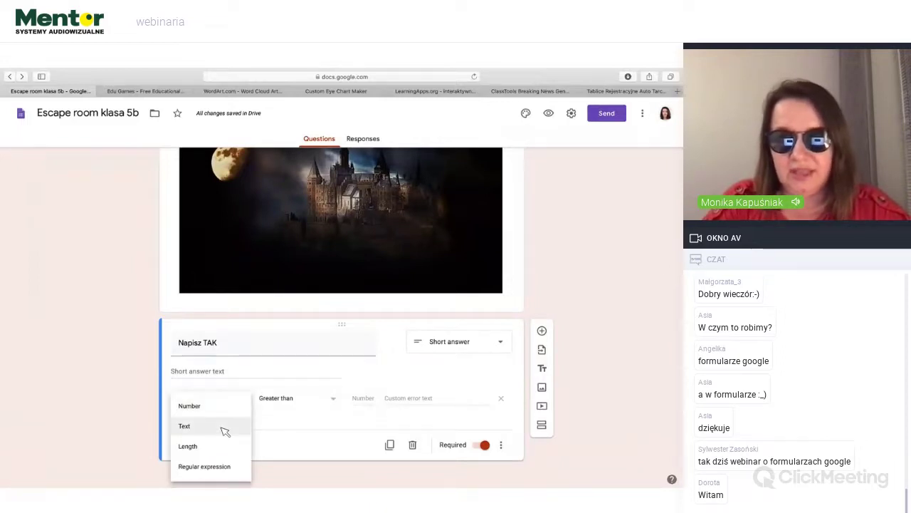
click(225, 429)
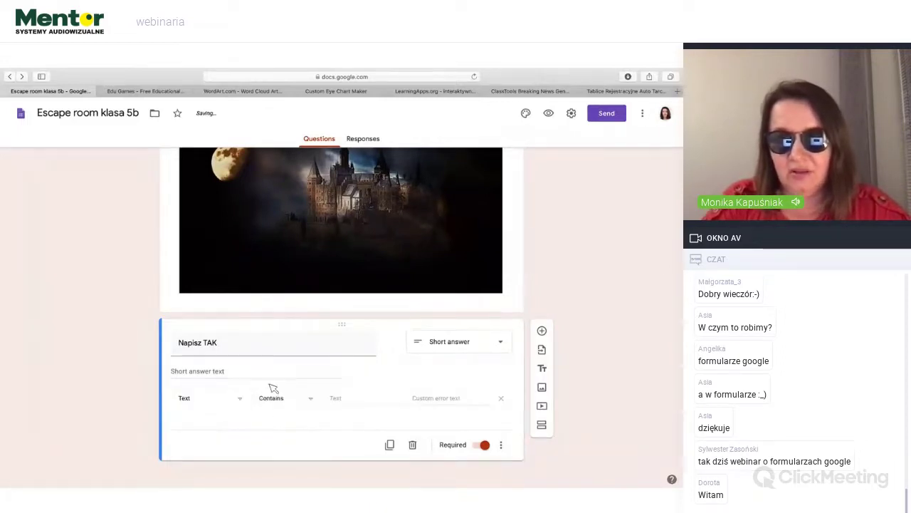
click(340, 403)
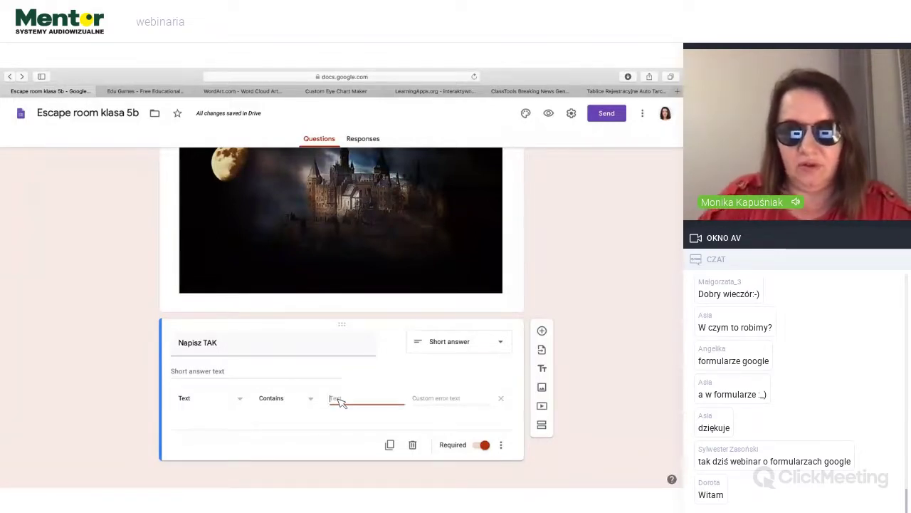
text(TAK)
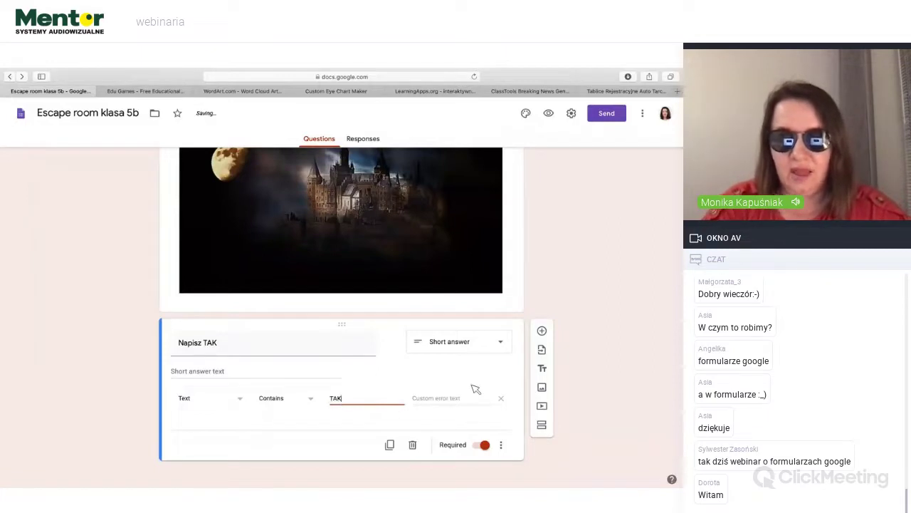
click(429, 400)
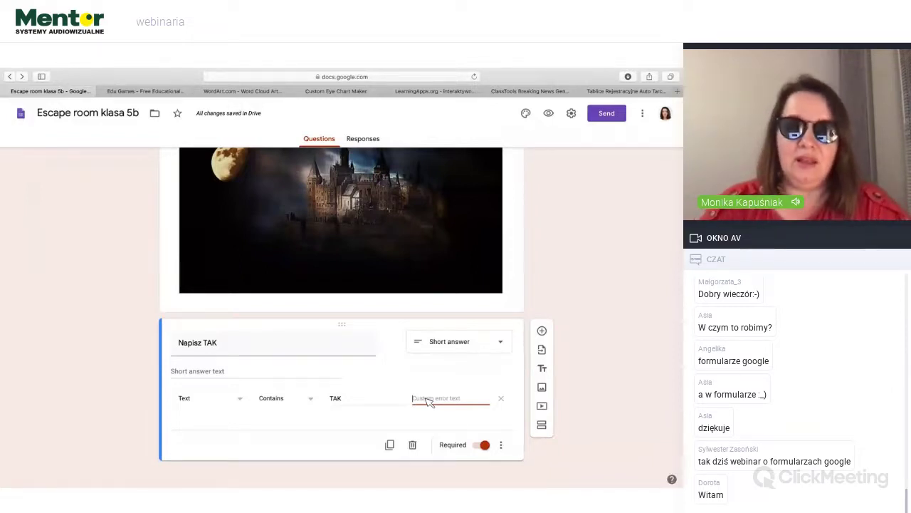
Replace the short-answer question's title with "Wchodzisz?".
click(224, 346)
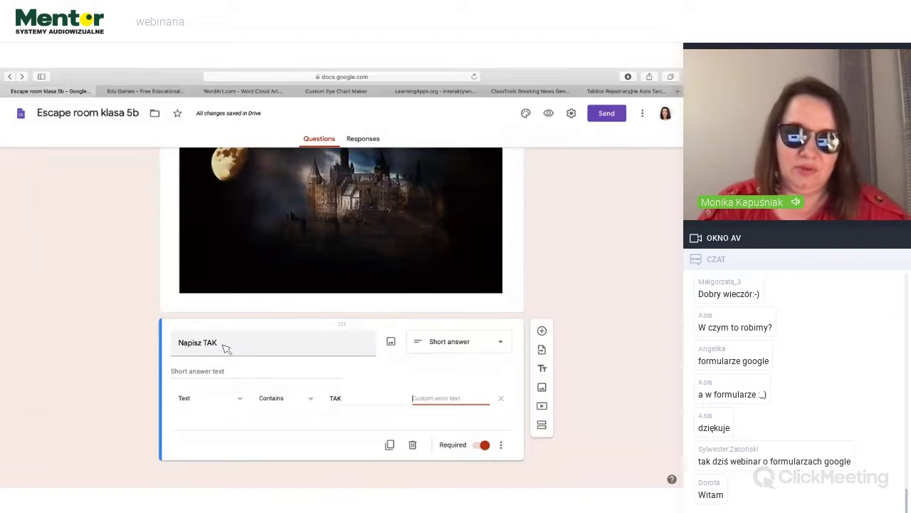
triple_click(225, 347)
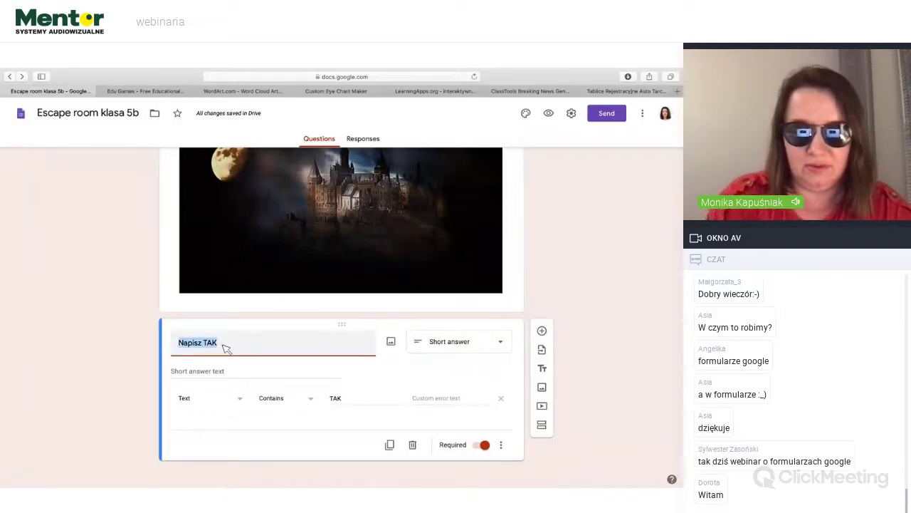
text(Wch)
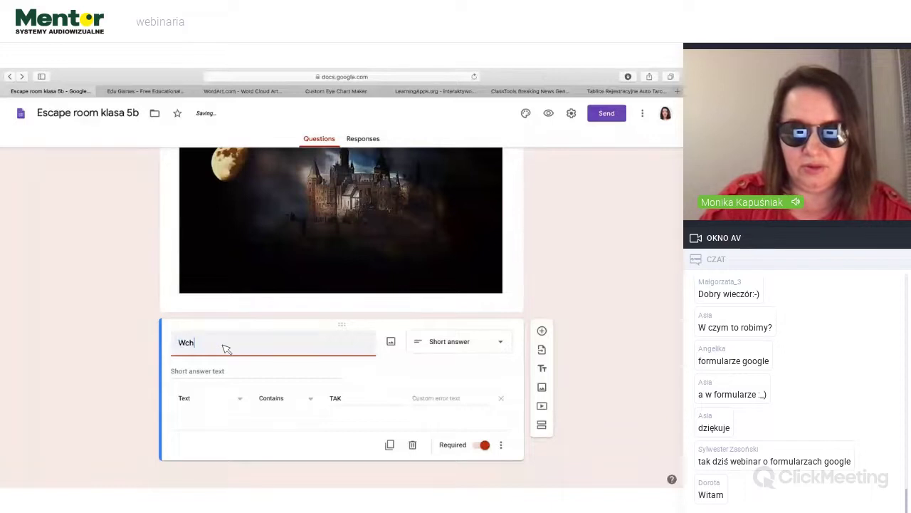
text(odzi)
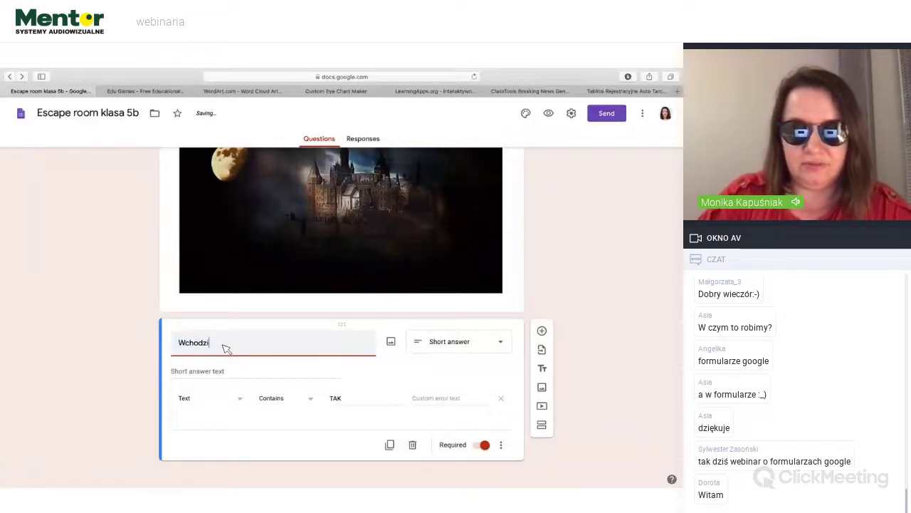
text(sz?)
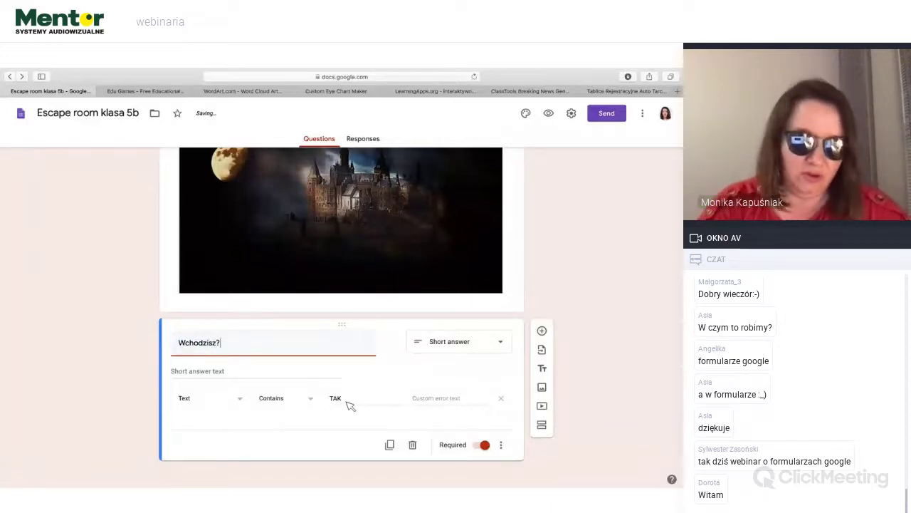
Set the custom error text of the "Wchodzisz?" question's validation to "No coś ty, nie bój się!".
click(440, 401)
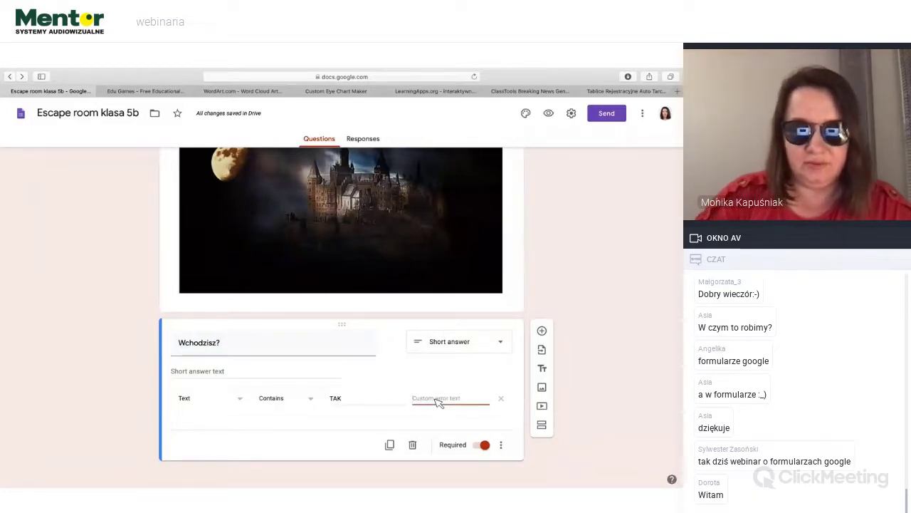
text(No coś t)
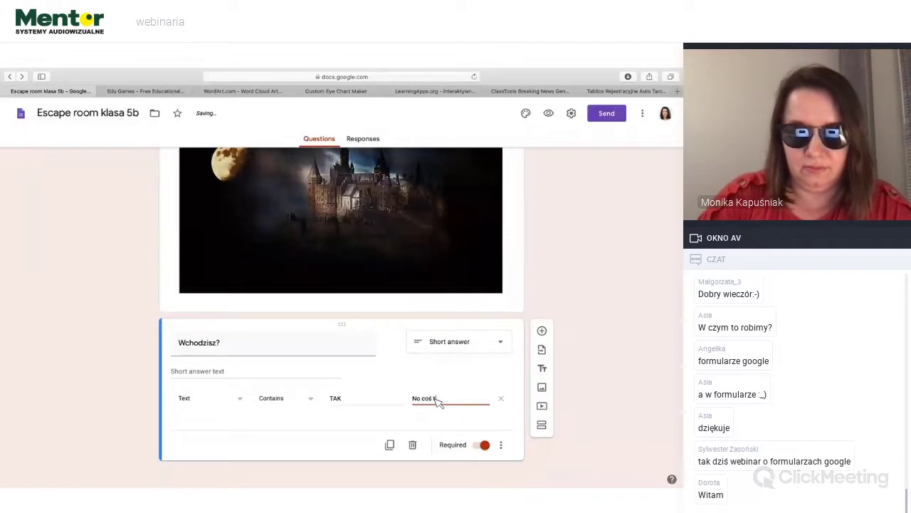
text(u)
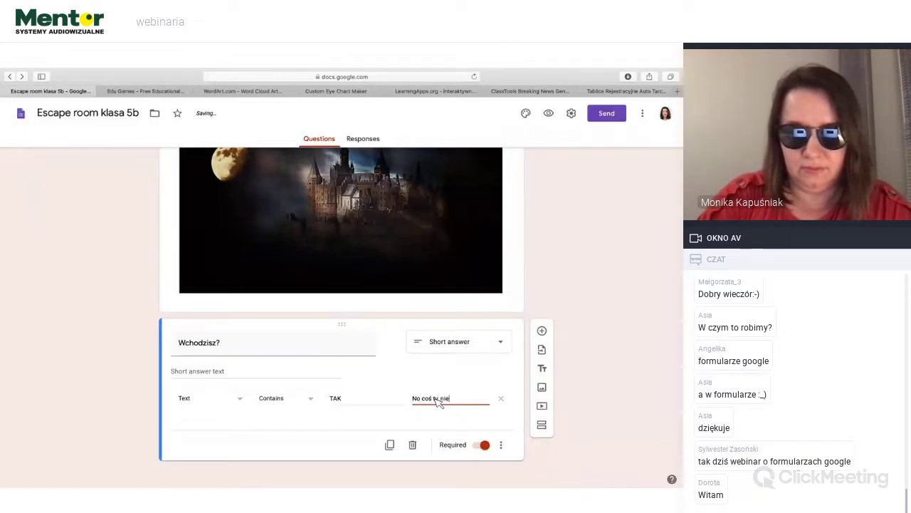
text( nie )
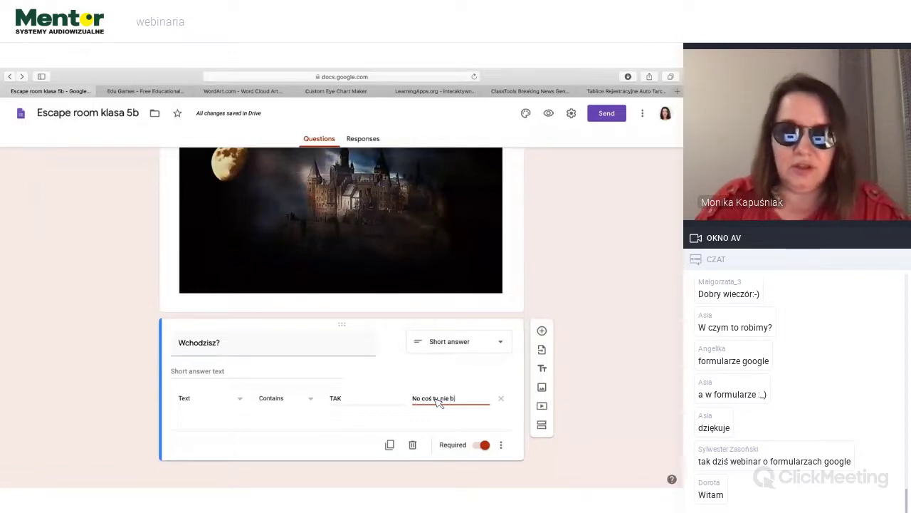
text(bój się!)
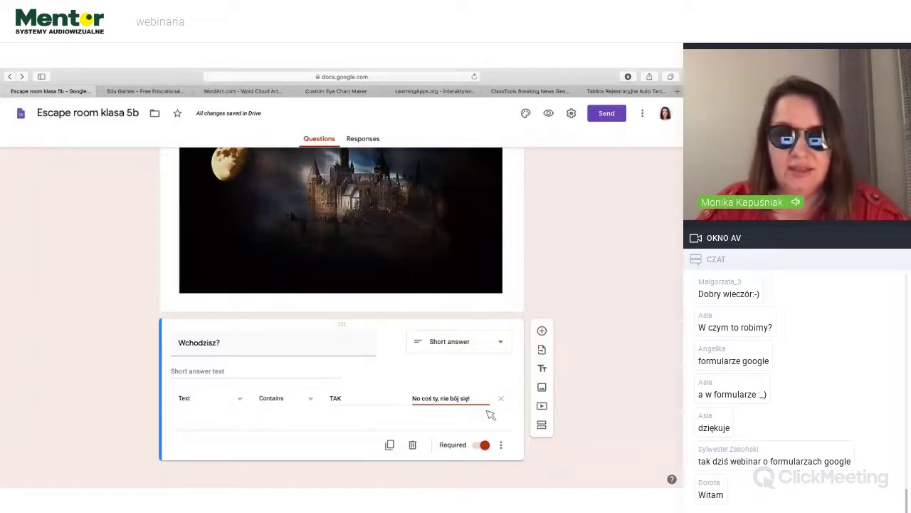
Add a new section below the "Wchodzisz?" question and title it "Komnata tajemnic".
click(543, 426)
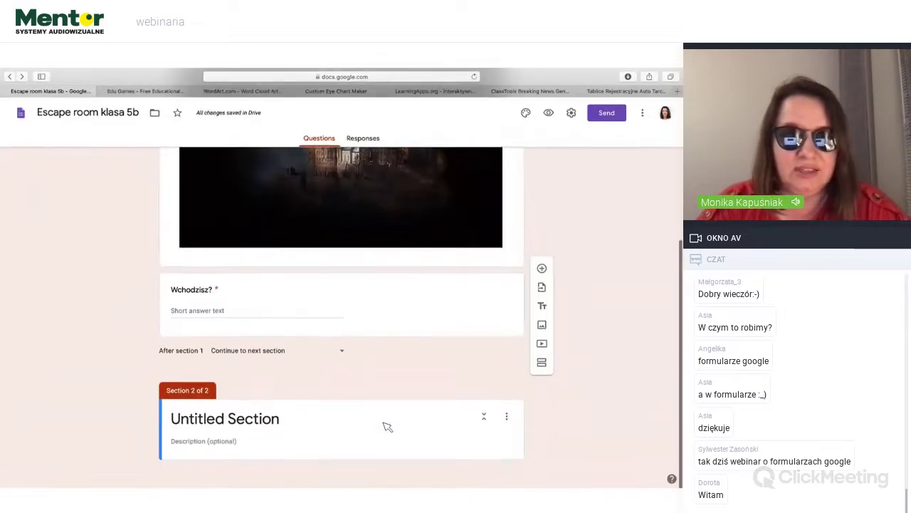
click(199, 421)
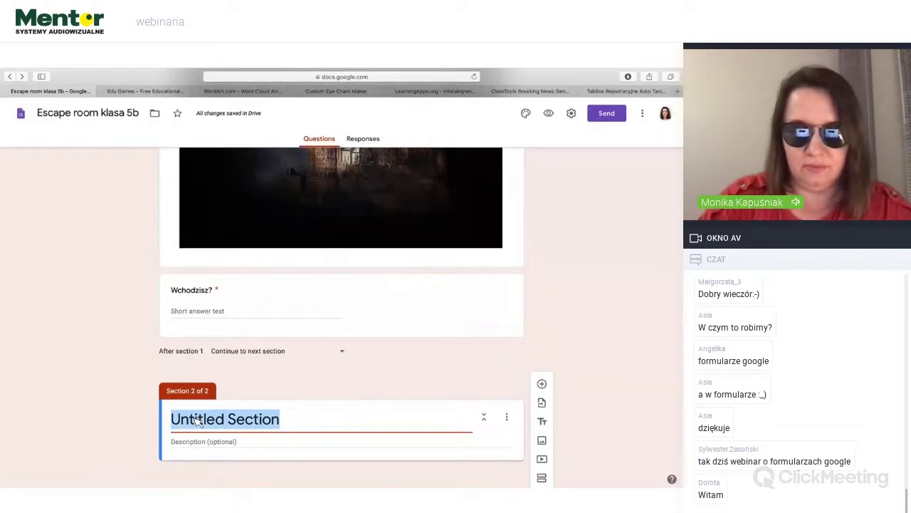
text(Komnat)
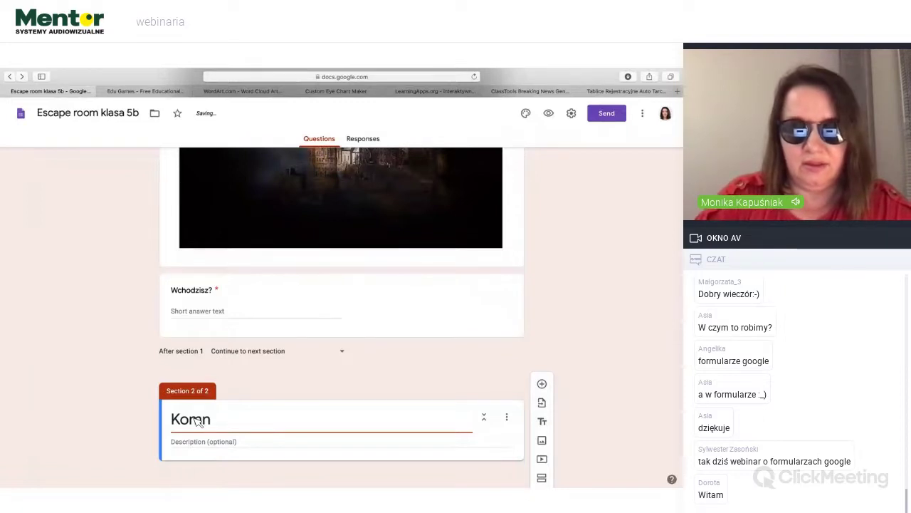
text(ata tajemnic)
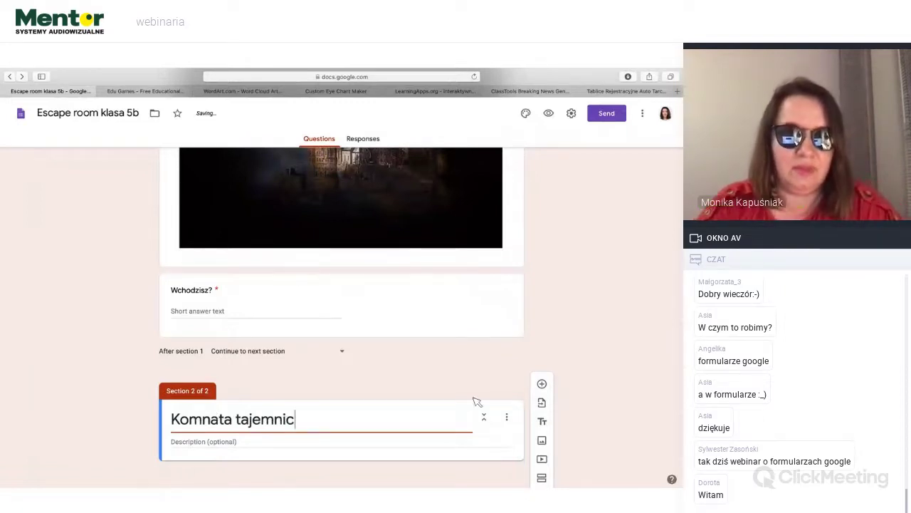
click(594, 396)
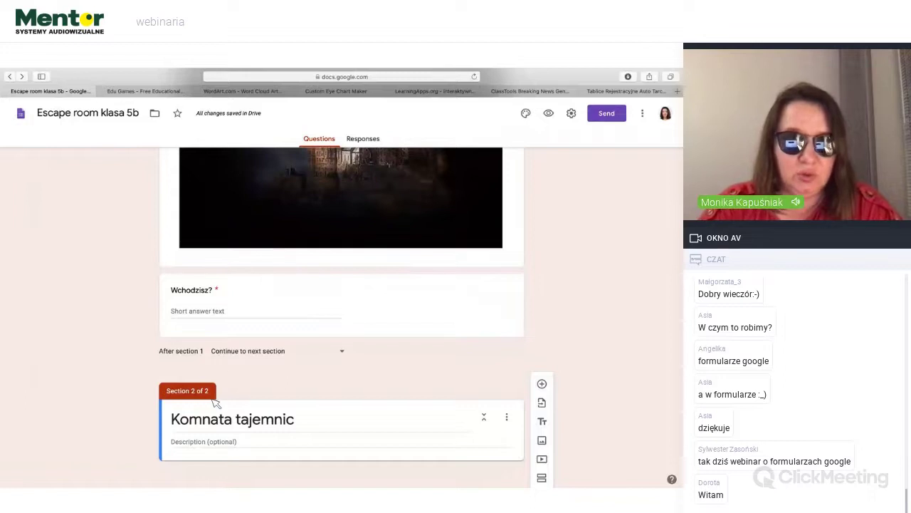
Set the form to go to section 2 (Komnata tajemnic) after section 1.
click(345, 354)
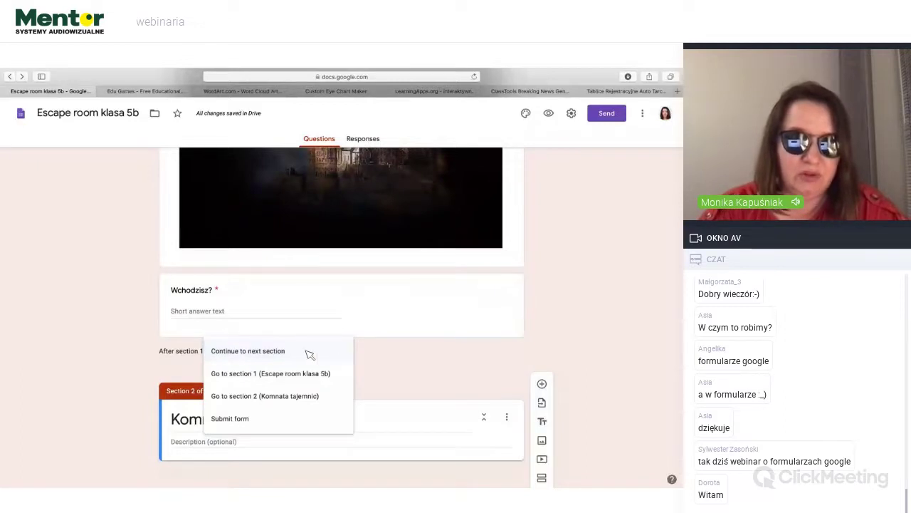
click(244, 397)
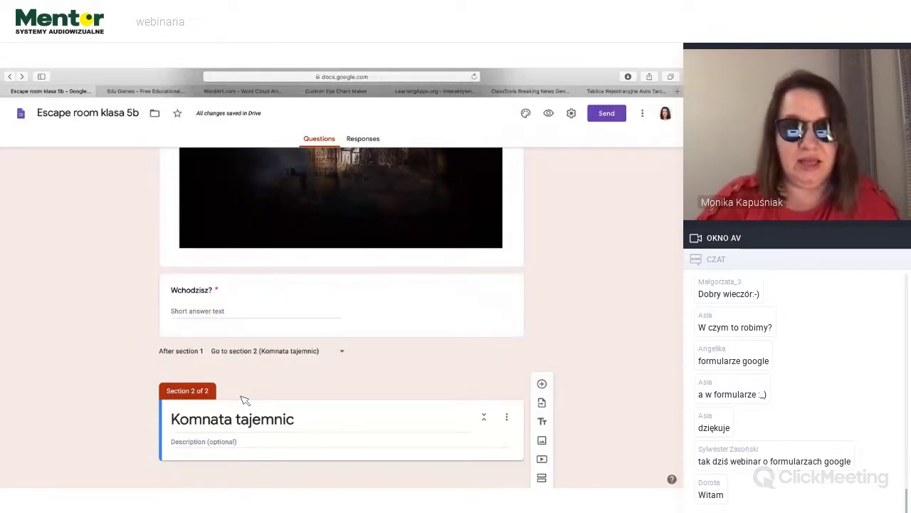
scroll(235, 416, down, 1)
click(201, 441)
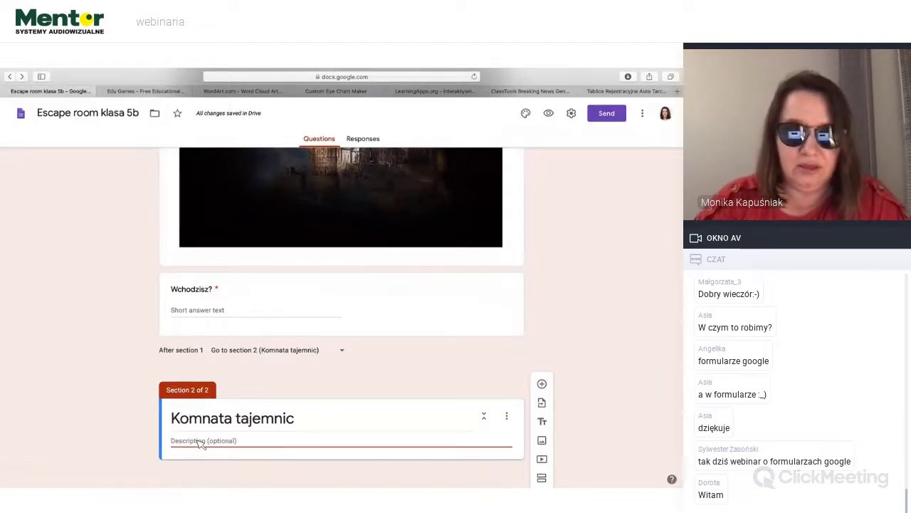
scroll(202, 443, down, 1)
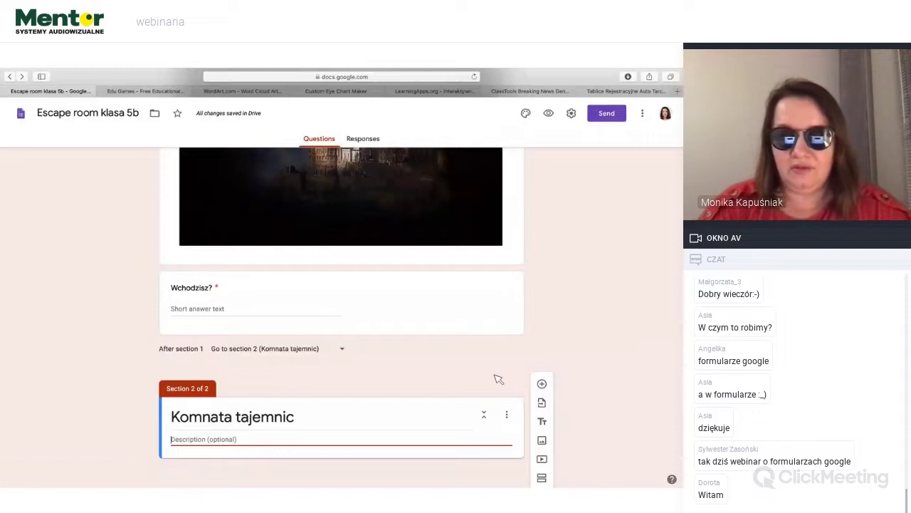
Add a new question to the "Komnata tajemnic" section and change its type to Short answer.
click(542, 385)
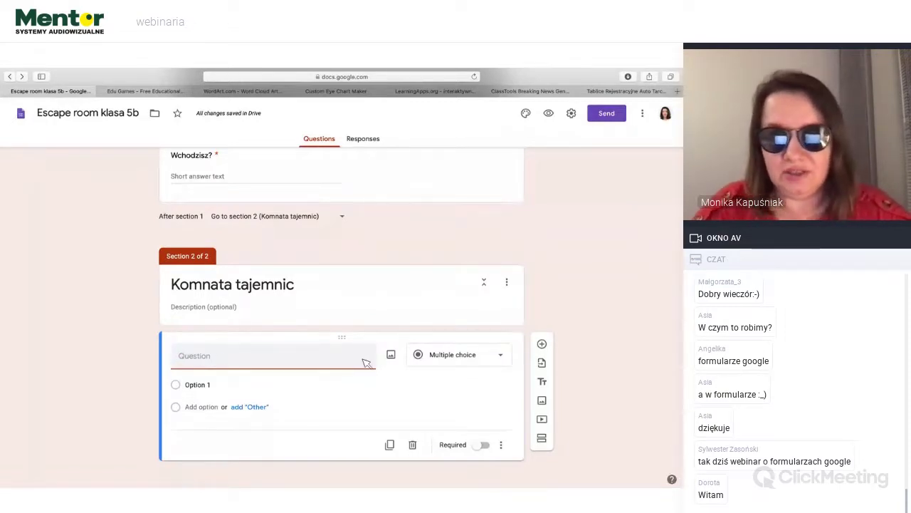
click(191, 385)
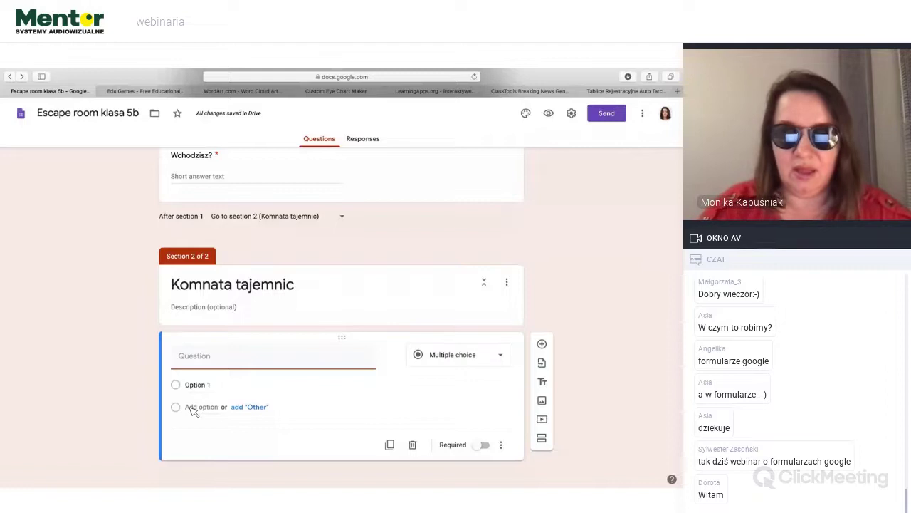
click(453, 357)
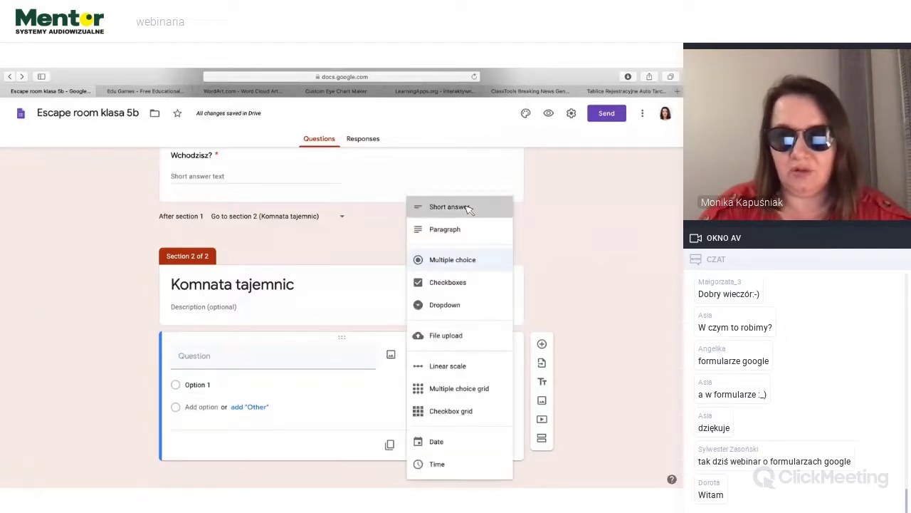
click(470, 208)
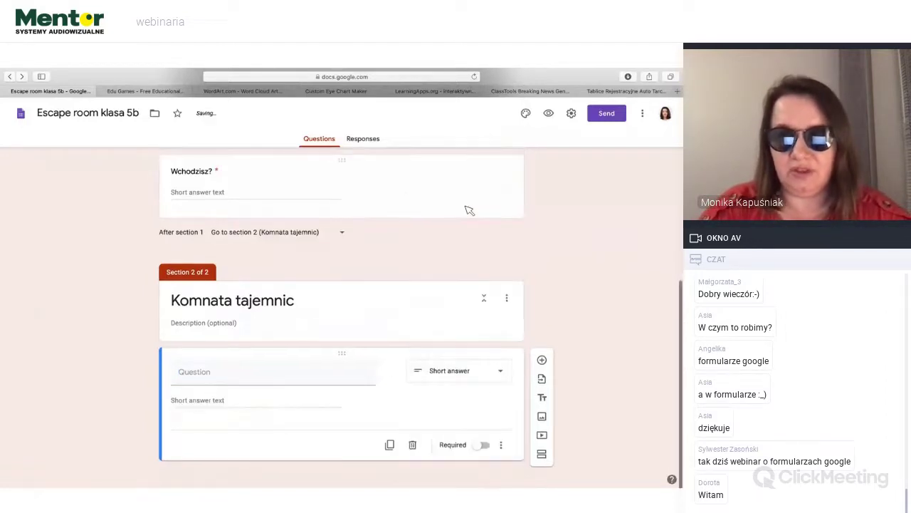
Title the new short-answer question "Wpisz 12 czasownik w pierwszej kolumnie w czasie simple past.".
click(185, 374)
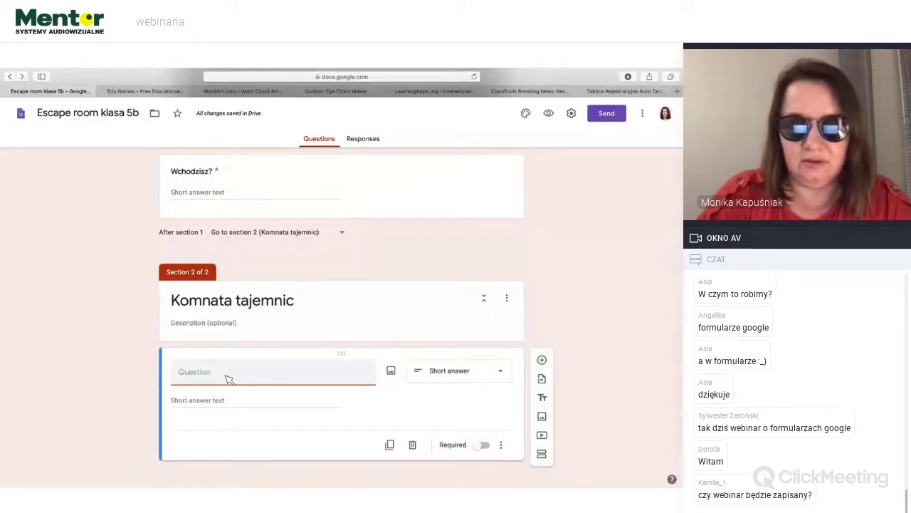
text(Wpisz 12 kasow)
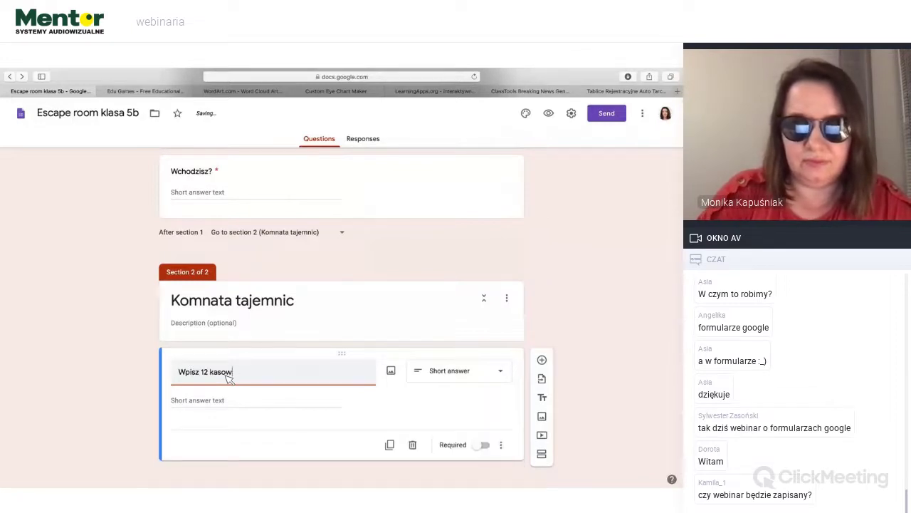
key(BackSpace)
key(BackSpace)
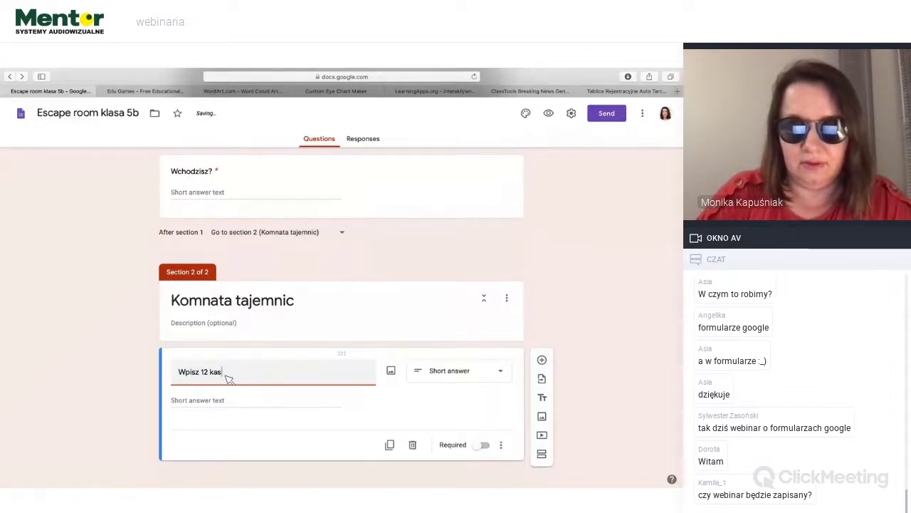
key(BackSpace)
key(BackSpace)
key(BackSpace)
text(czasownik w)
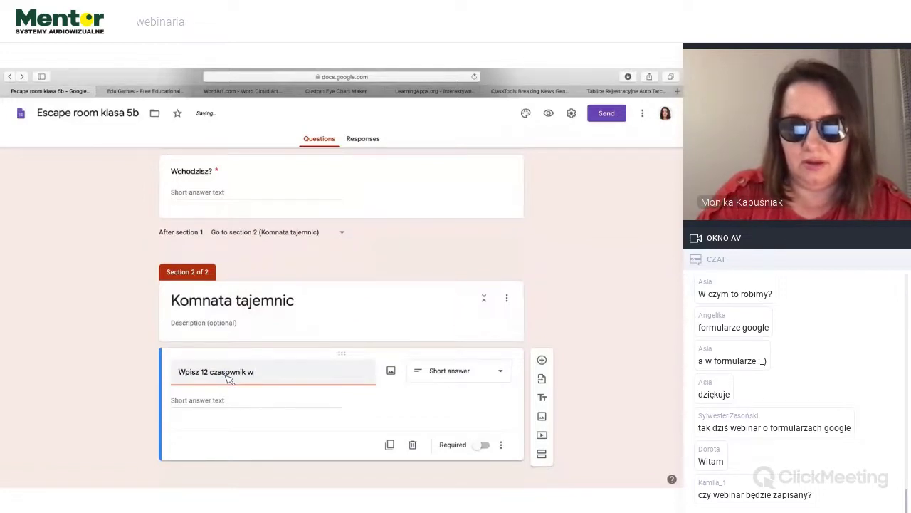
text( pierwszej kolumnie w c)
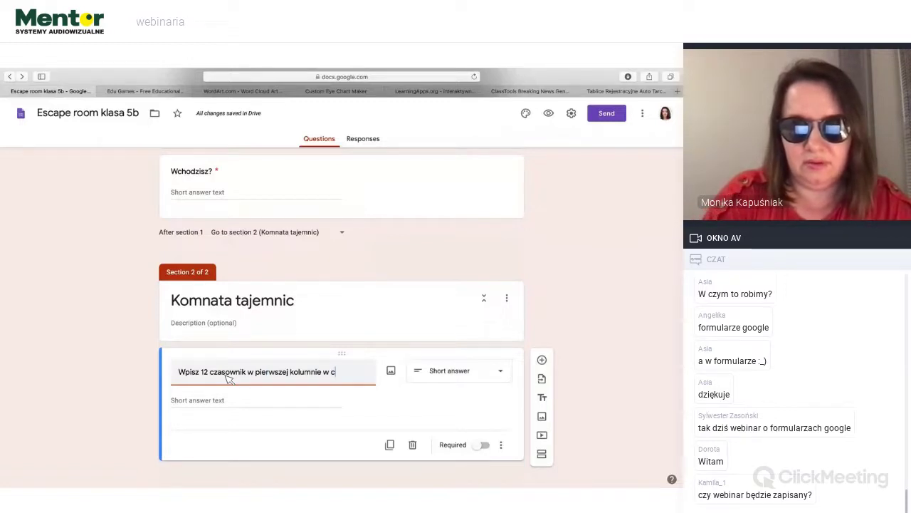
text(zasie simple past.)
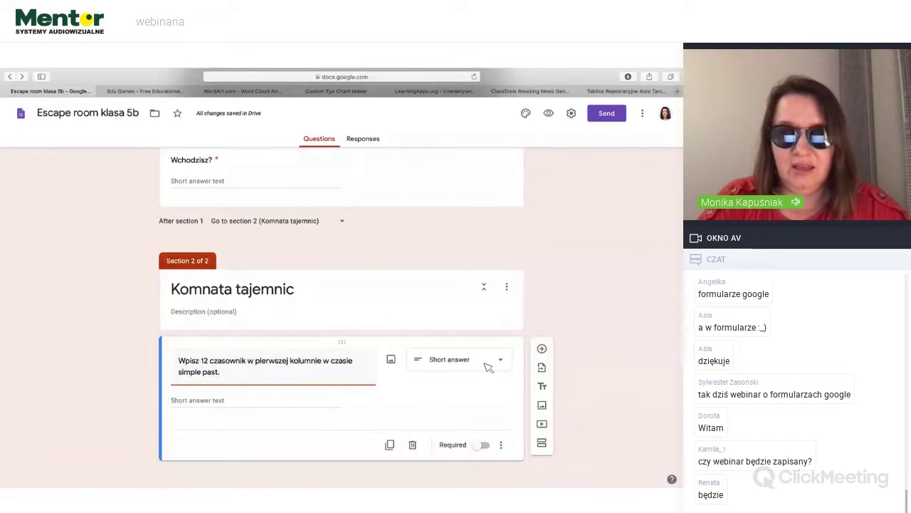
Make the simple past question required and add response validation requiring text that contains "caught".
click(484, 445)
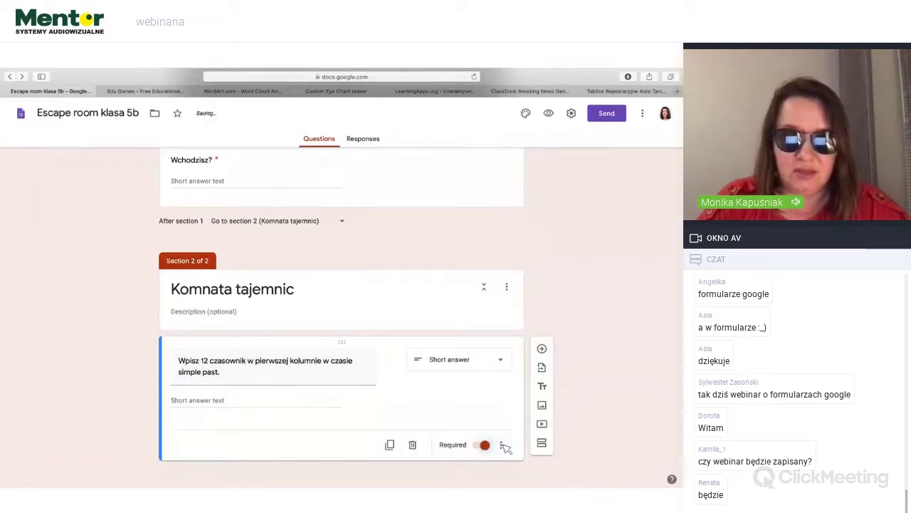
click(502, 445)
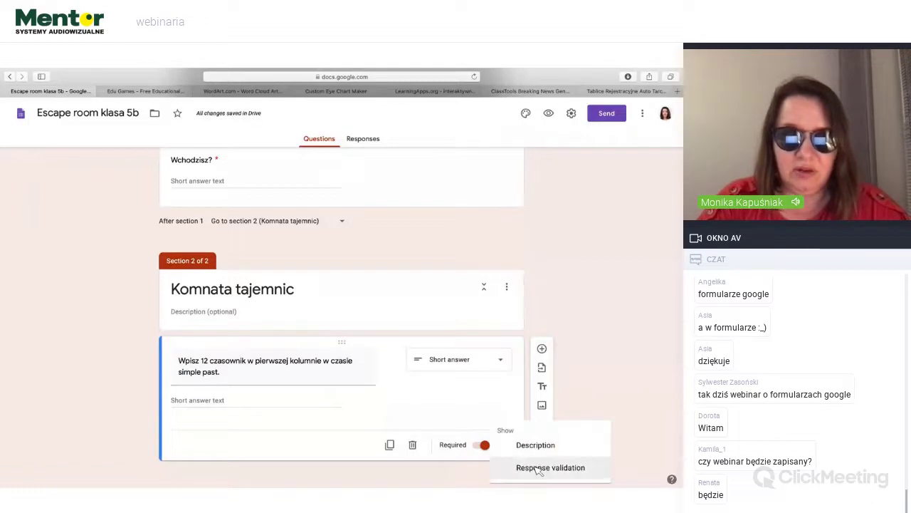
click(539, 470)
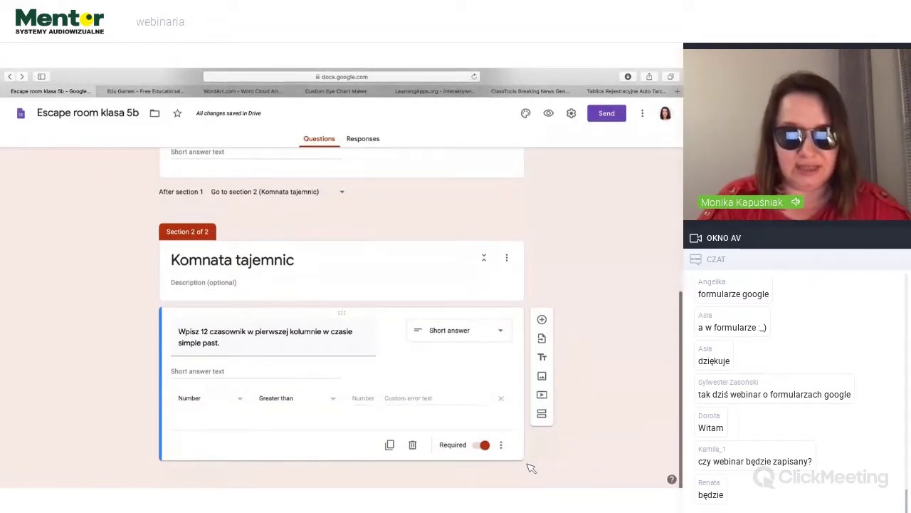
click(242, 402)
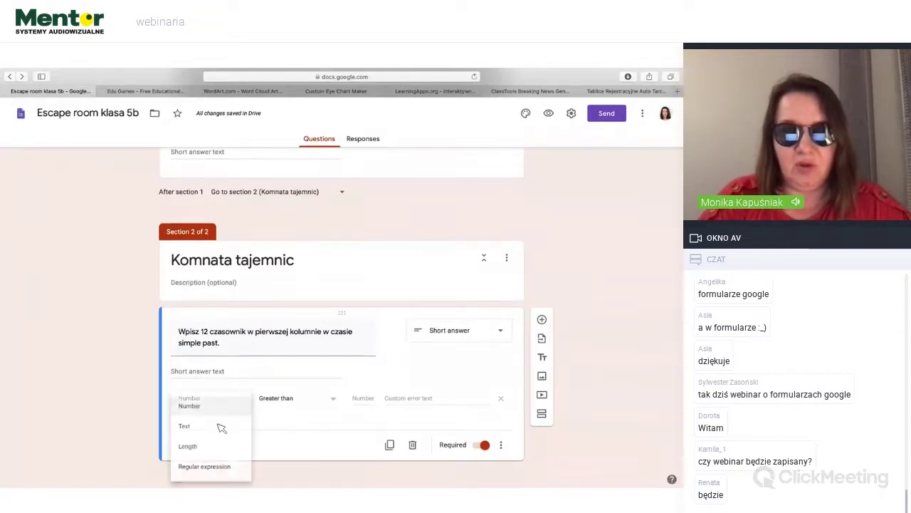
click(220, 425)
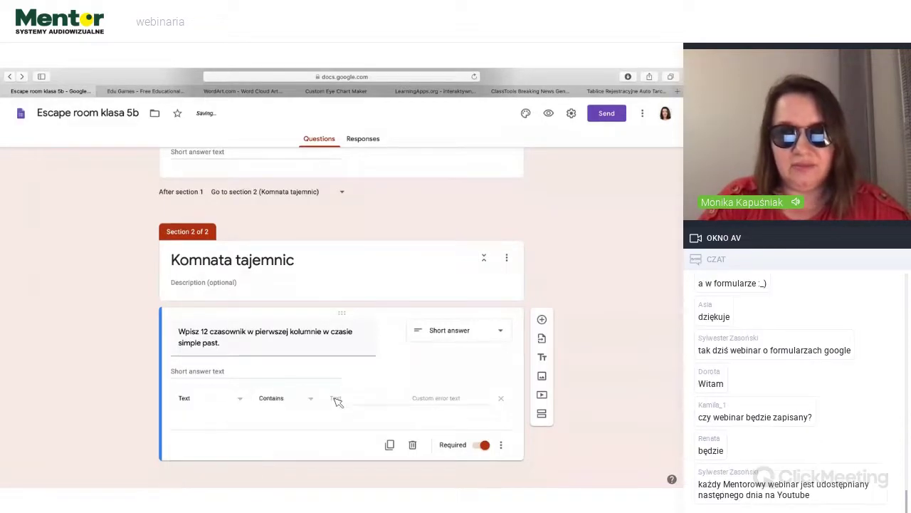
click(335, 399)
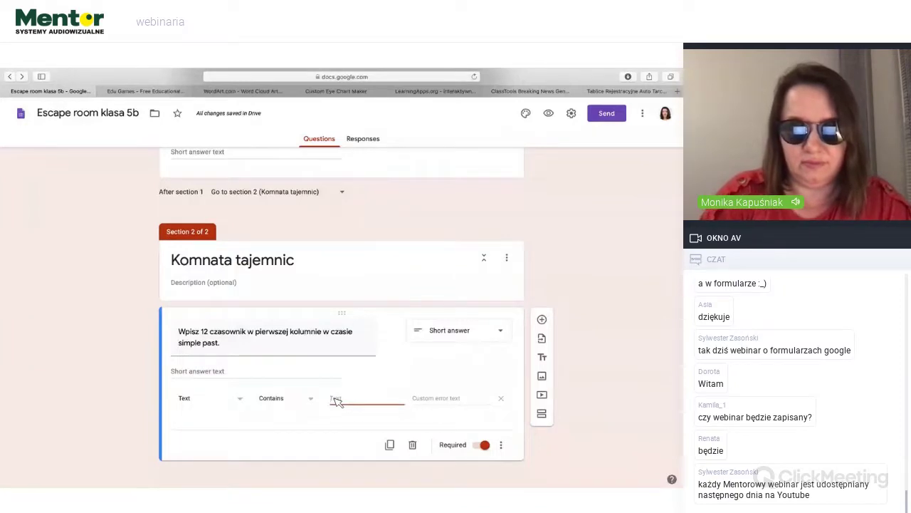
text(caught)
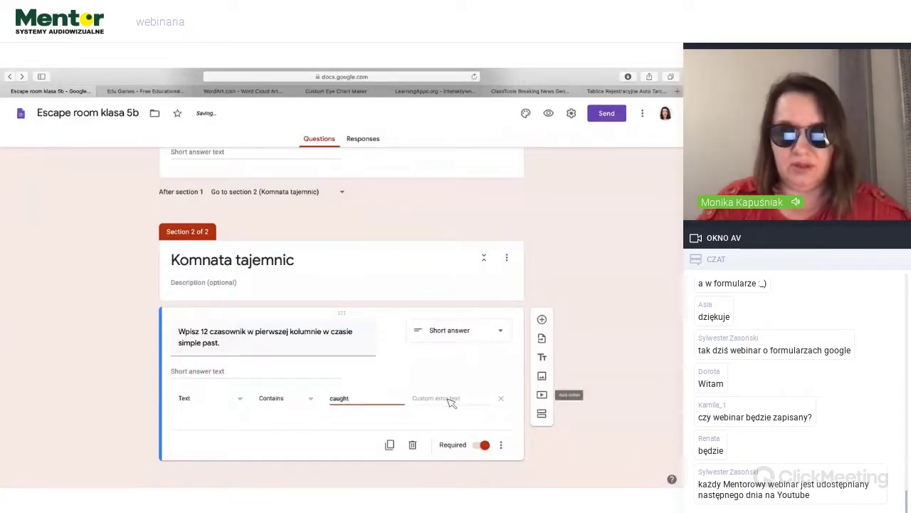
Set the custom error text of the simple past question's validation to "Ups! Try again!".
click(450, 402)
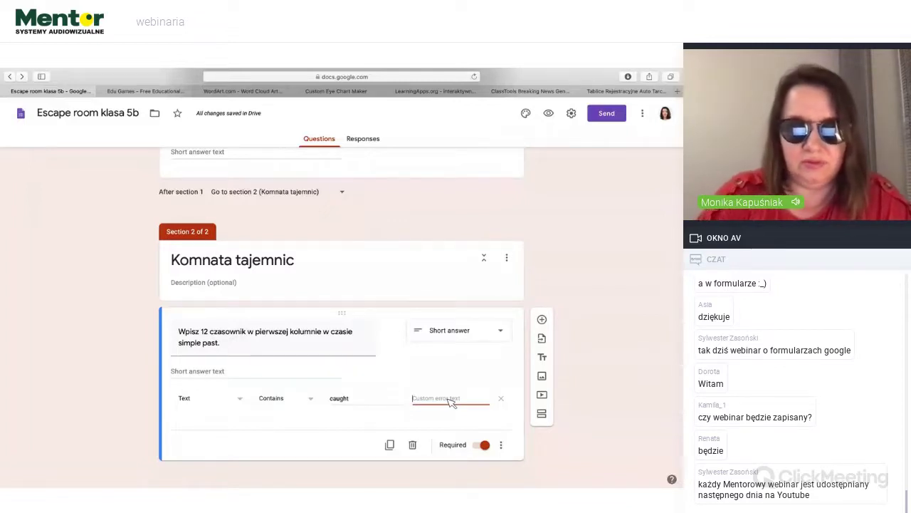
text(Ups! )
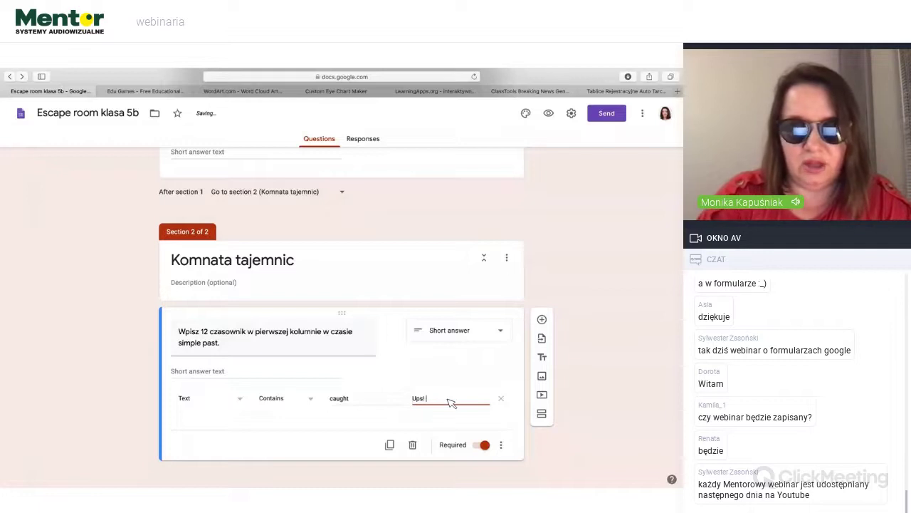
text(Try again!)
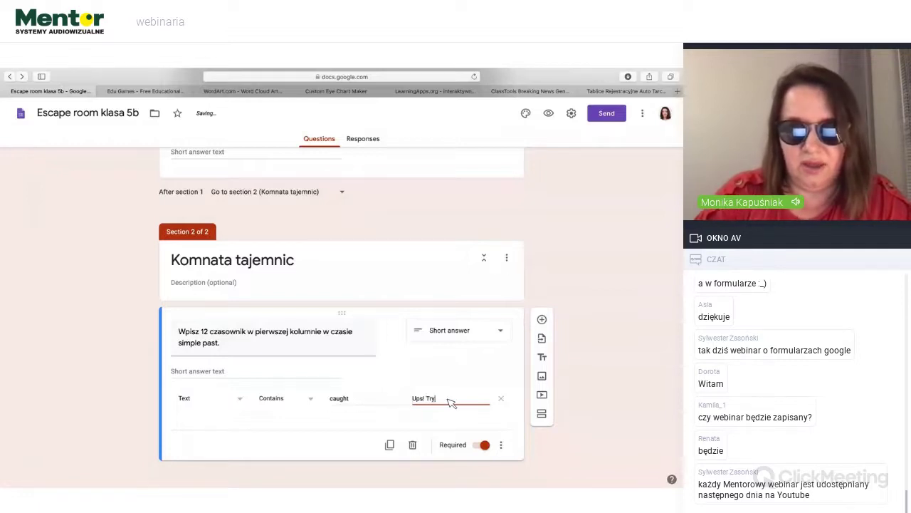
click(651, 311)
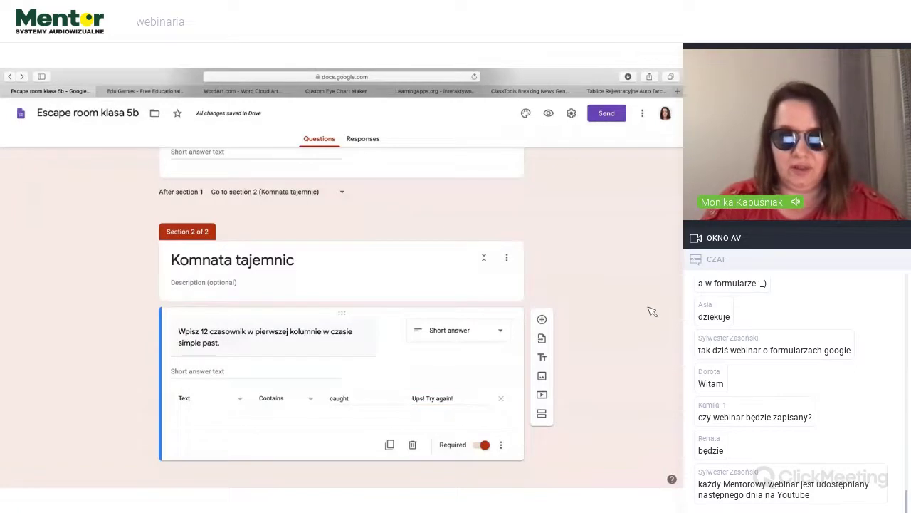
Add a new section after the simple past question in the "Komnata tajemnic" section.
scroll(651, 312, down, 2)
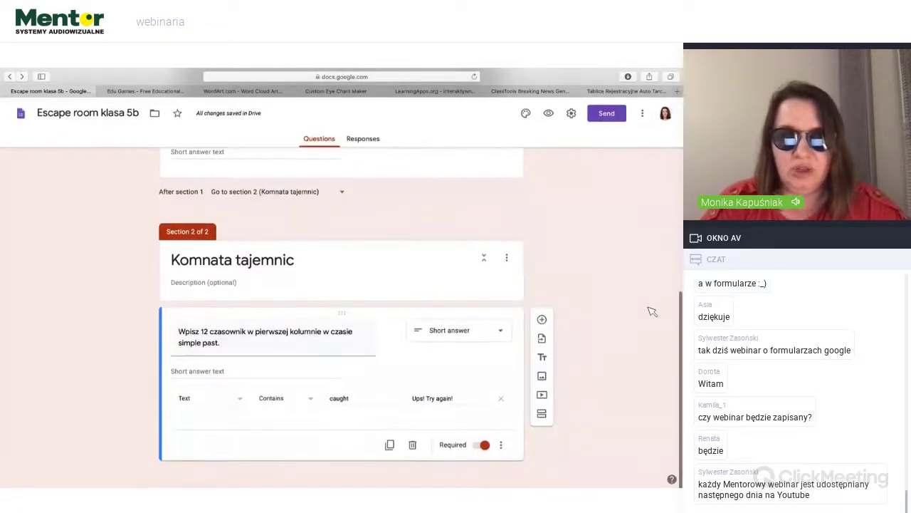
click(542, 413)
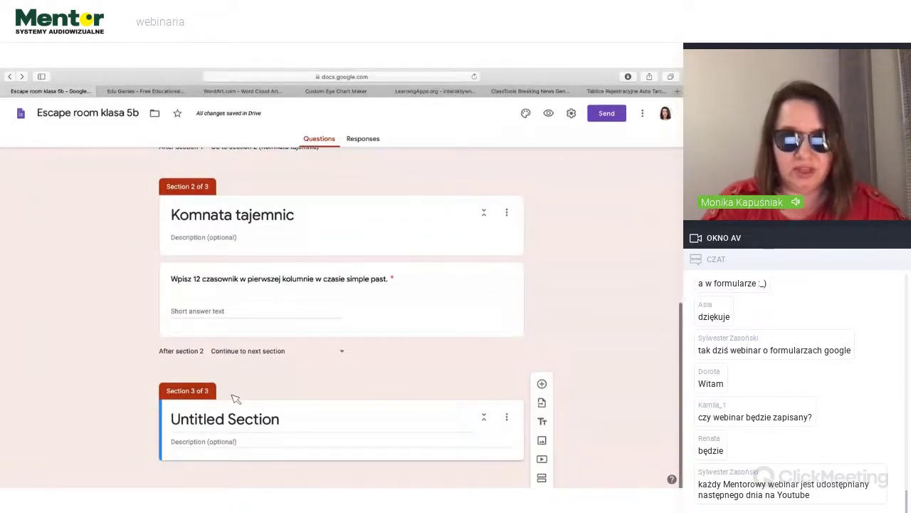
Set the navigation after section 2 to go to section 1 (Escape room klasa 5b).
click(344, 352)
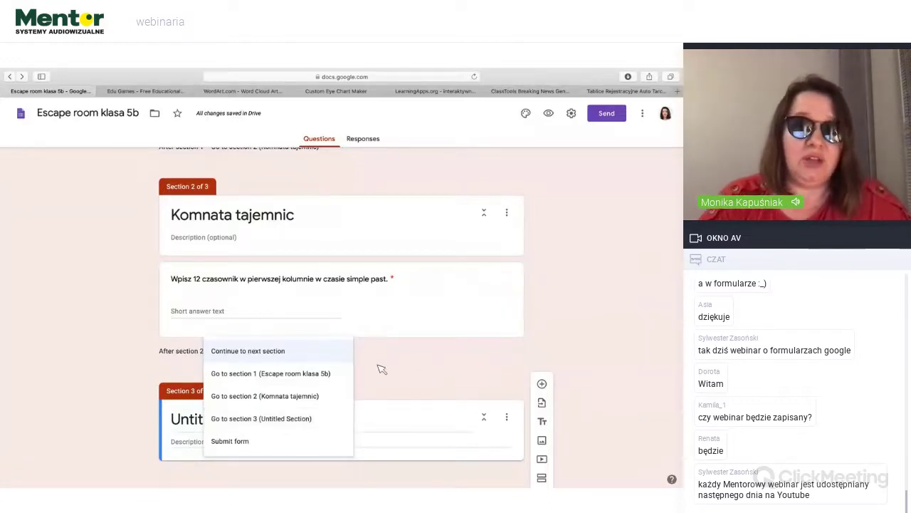
click(348, 377)
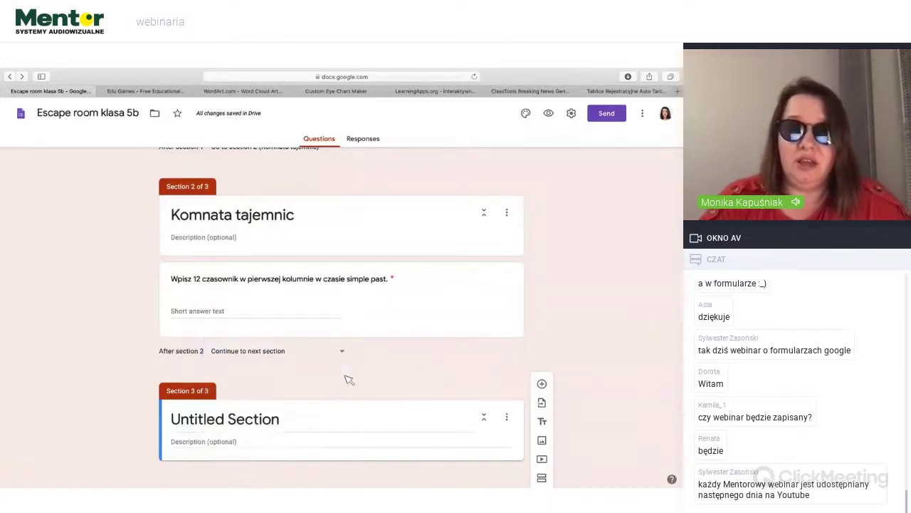
click(255, 422)
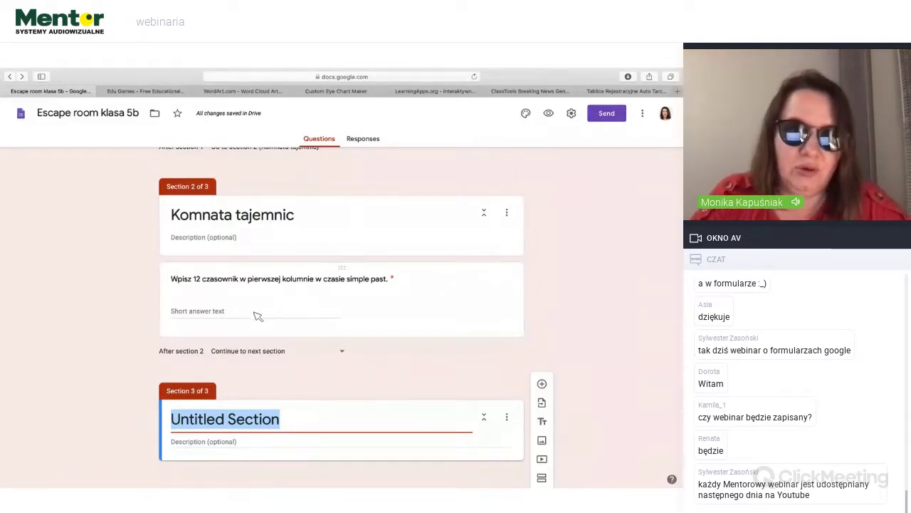
click(344, 352)
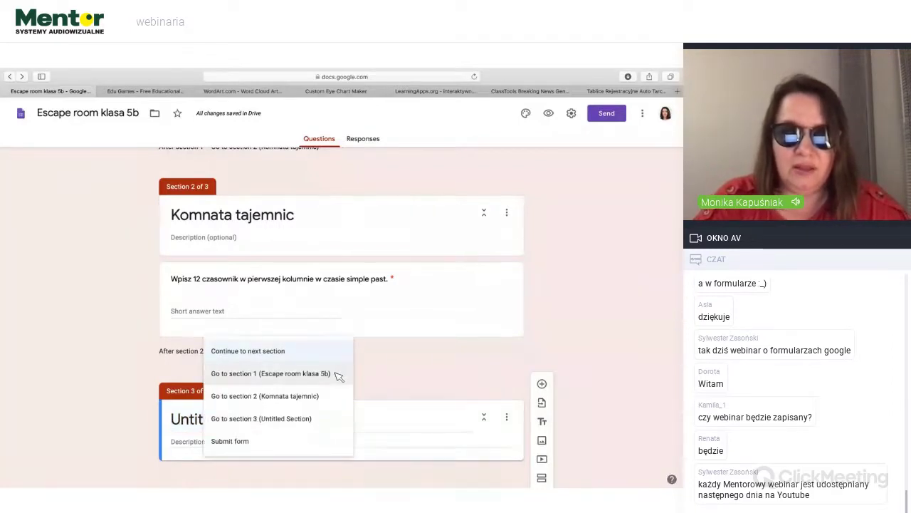
click(339, 377)
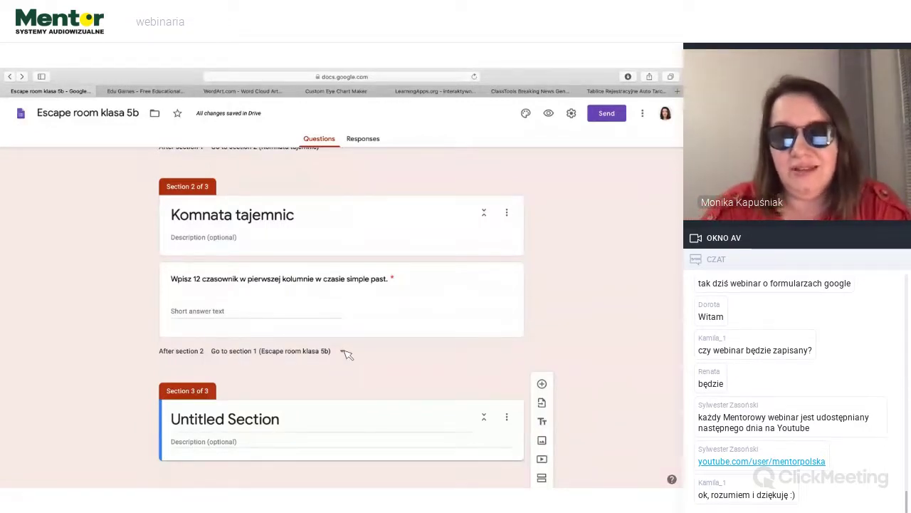
Set the navigation after section 2 to go to section 3 and title that untitled section "Jezioro Gramatyczne".
click(344, 352)
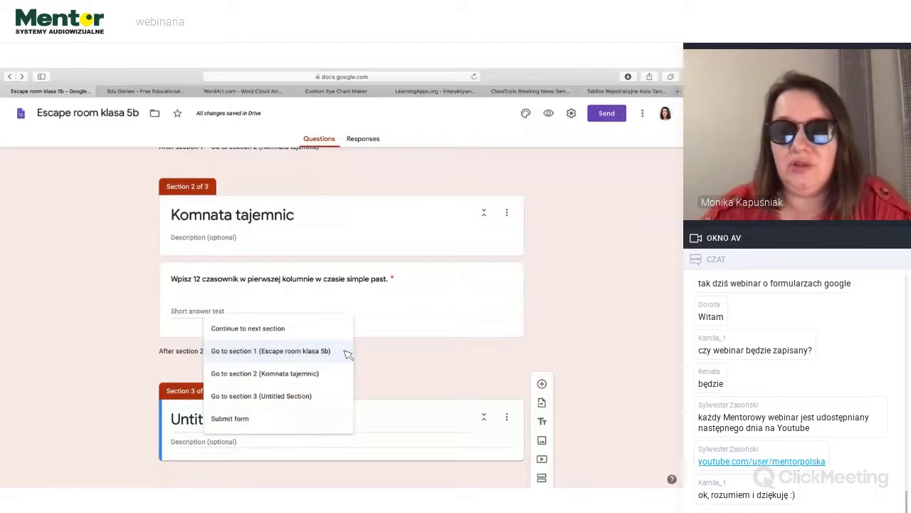
click(293, 397)
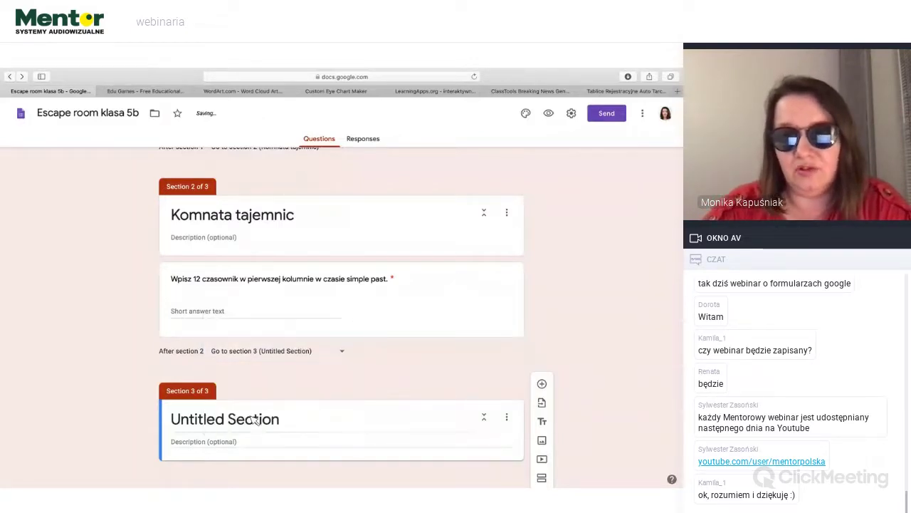
click(252, 420)
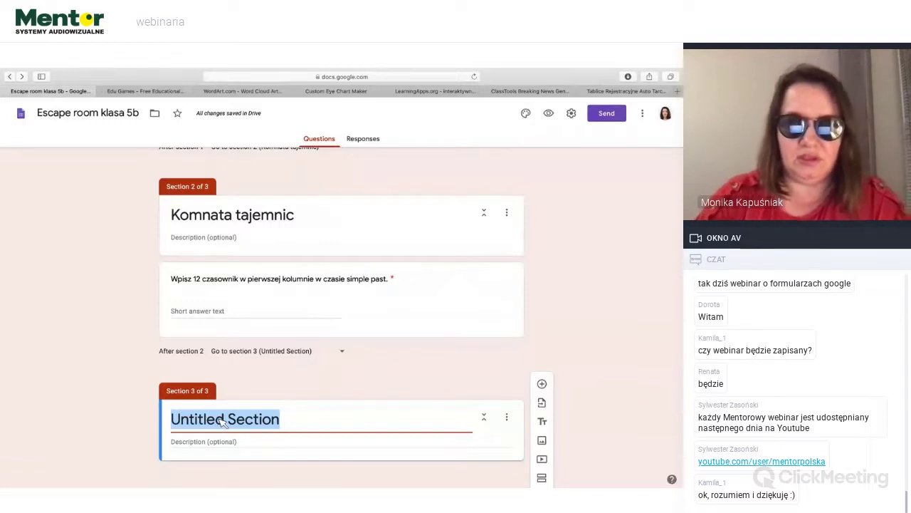
text(Jezioro Gramatyczne)
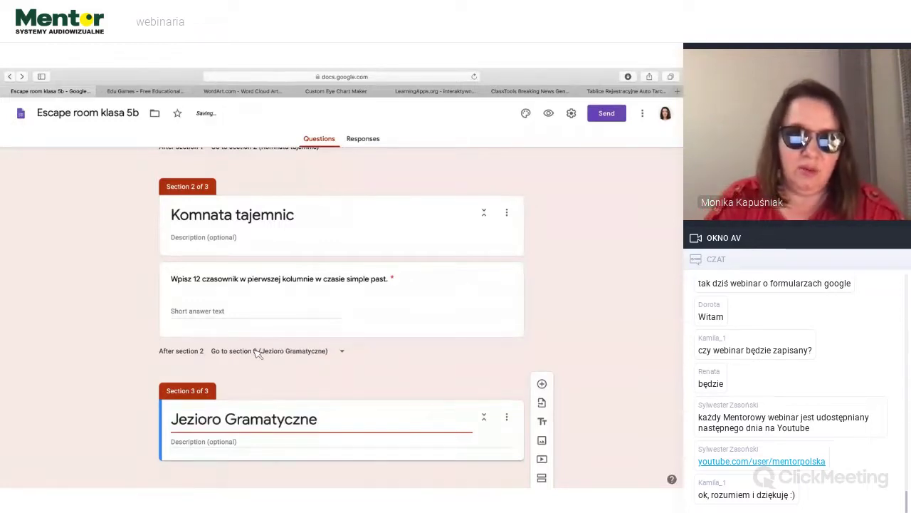
click(258, 351)
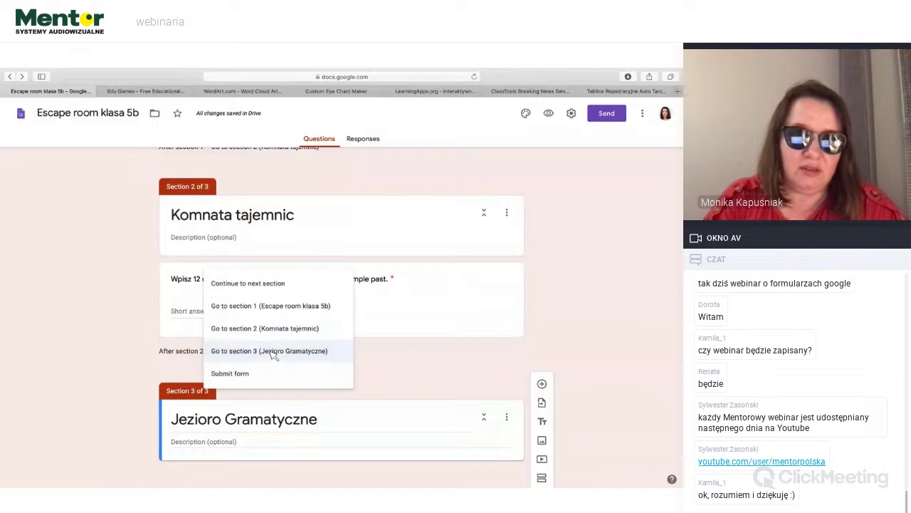
click(265, 352)
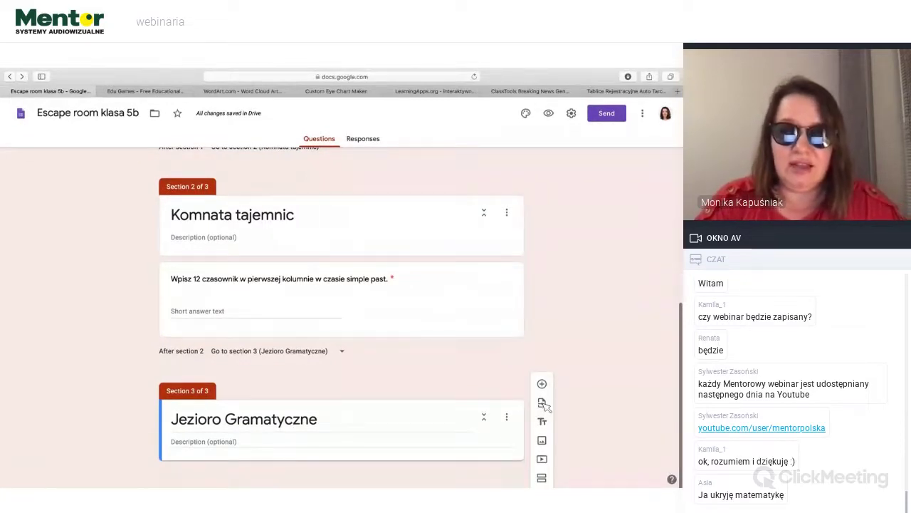
Insert the license plate JPG from the computer's Biurko folder as an image in the "Jezioro Gramatyczne" section.
click(543, 442)
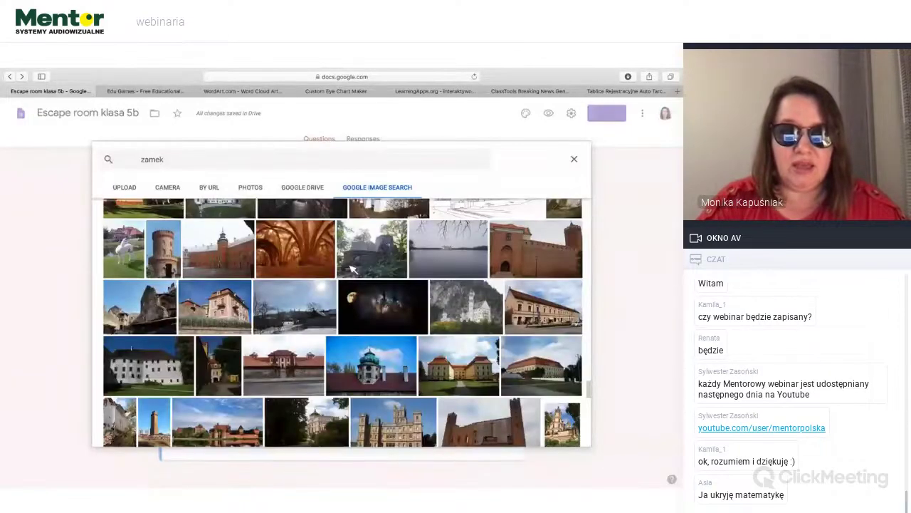
click(125, 188)
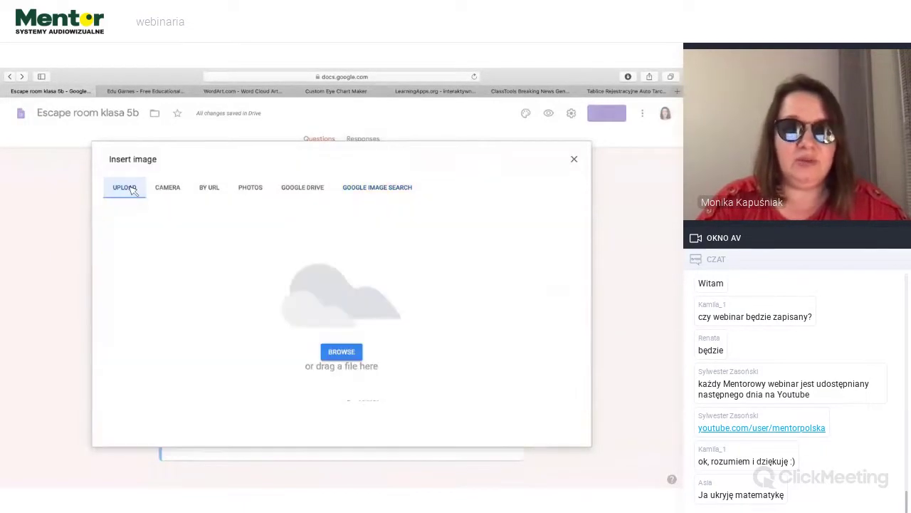
click(343, 352)
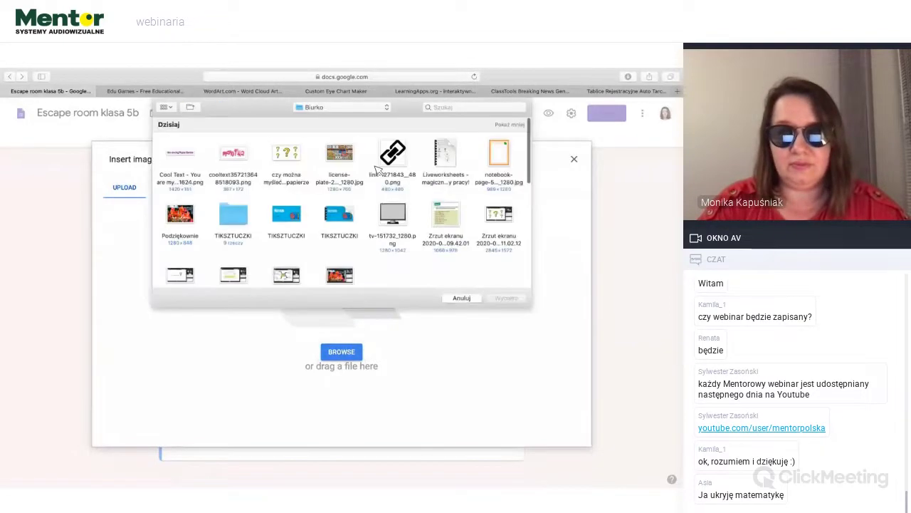
click(341, 152)
click(507, 298)
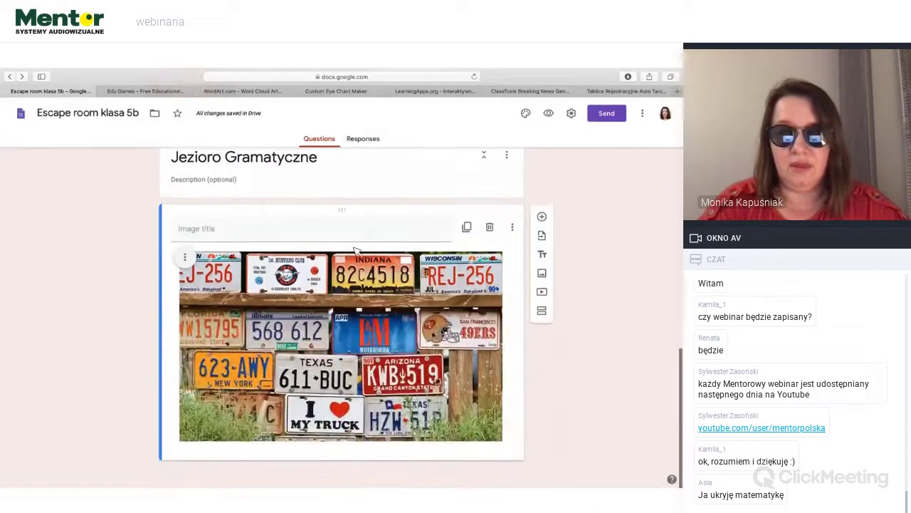
click(190, 229)
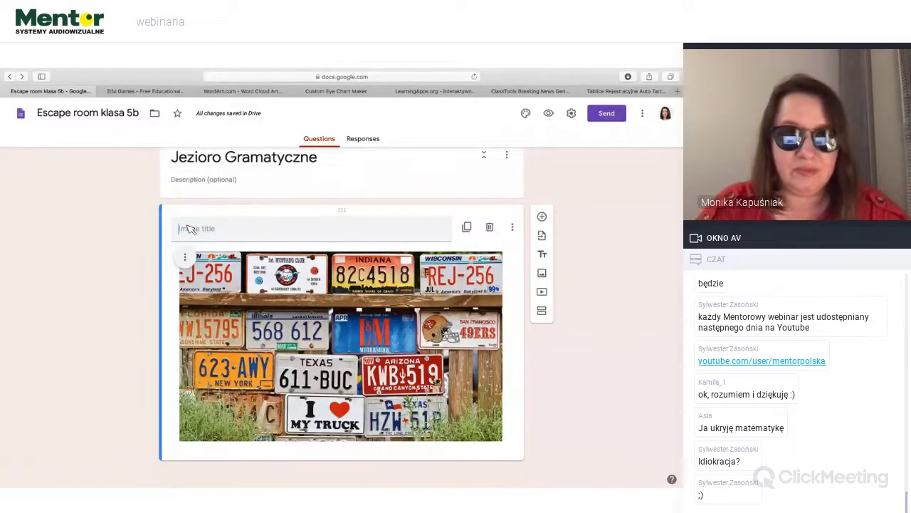
Switch to the Edu Games website and open the Hidden Word Puzzle Maker from its word games.
click(148, 93)
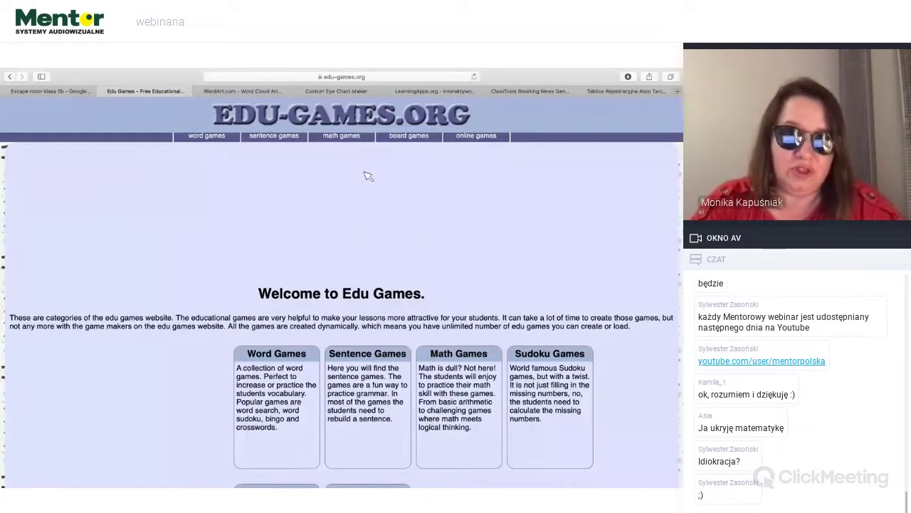
click(207, 137)
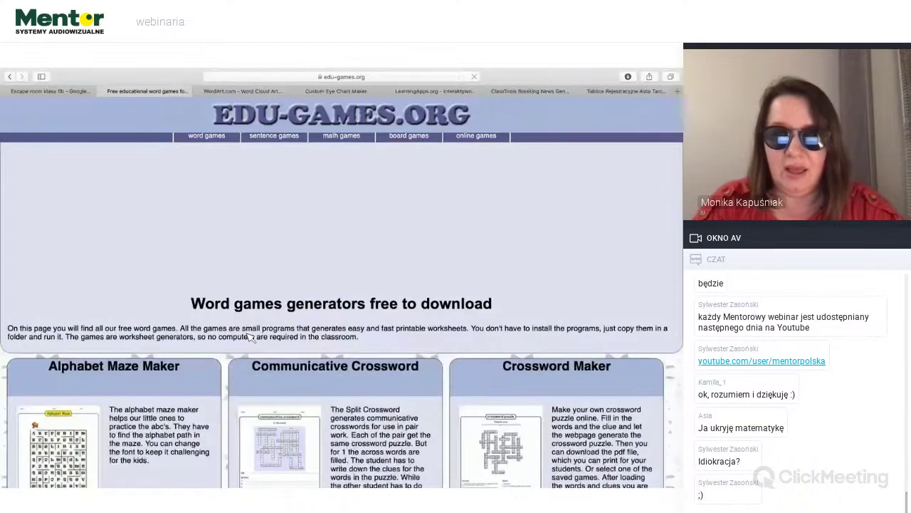
scroll(249, 336, down, 2)
scroll(249, 337, down, 1)
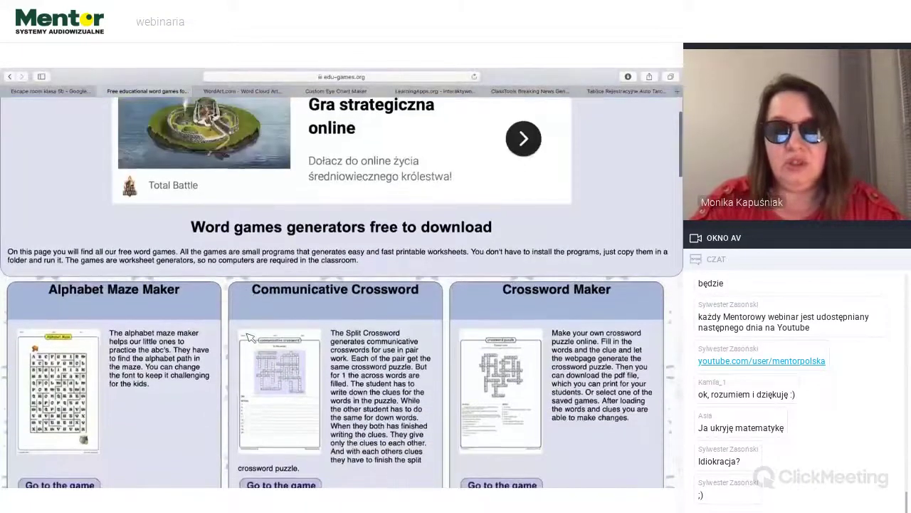
scroll(249, 336, down, 3)
scroll(249, 336, down, 3)
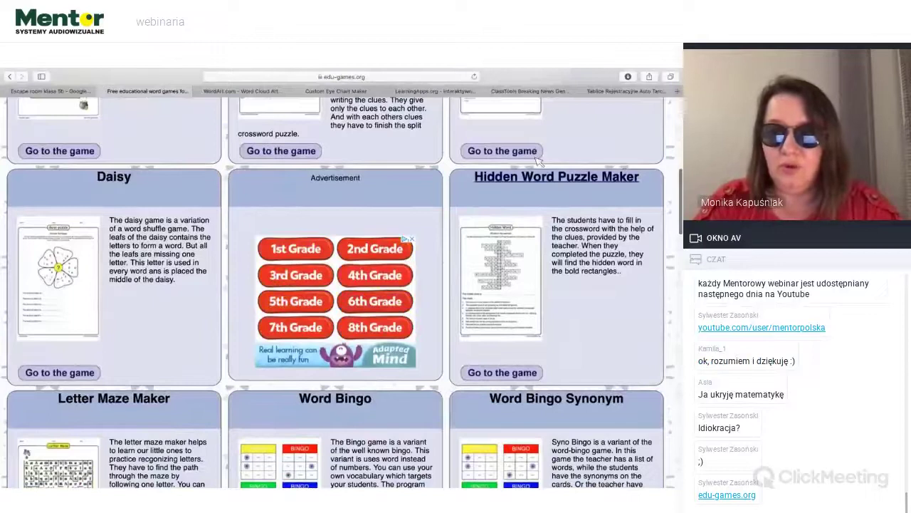
click(537, 178)
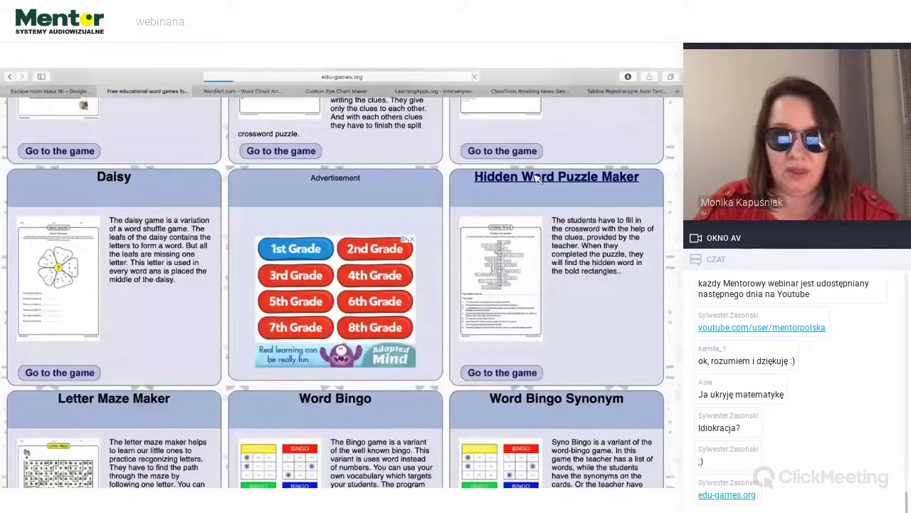
scroll(538, 178, down, 5)
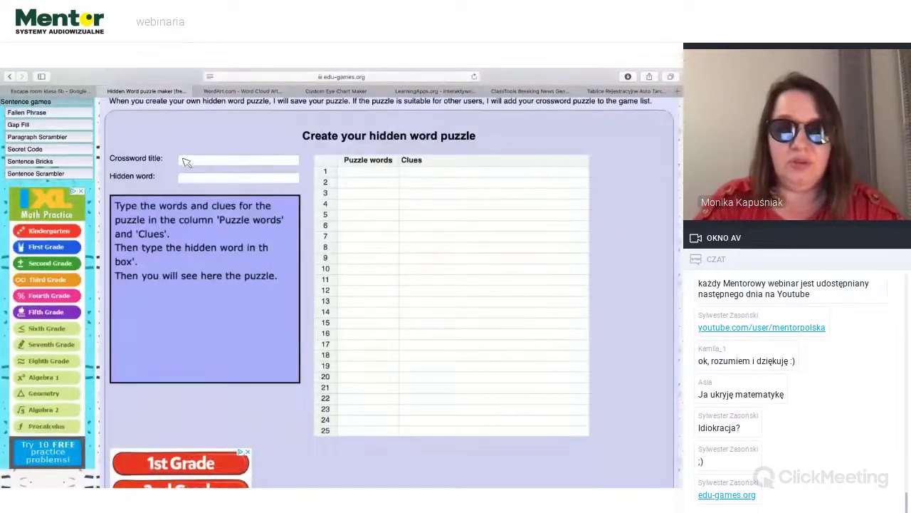
Set the hidden word of the puzzle to "parachuting", leaving the crossword title empty.
click(186, 163)
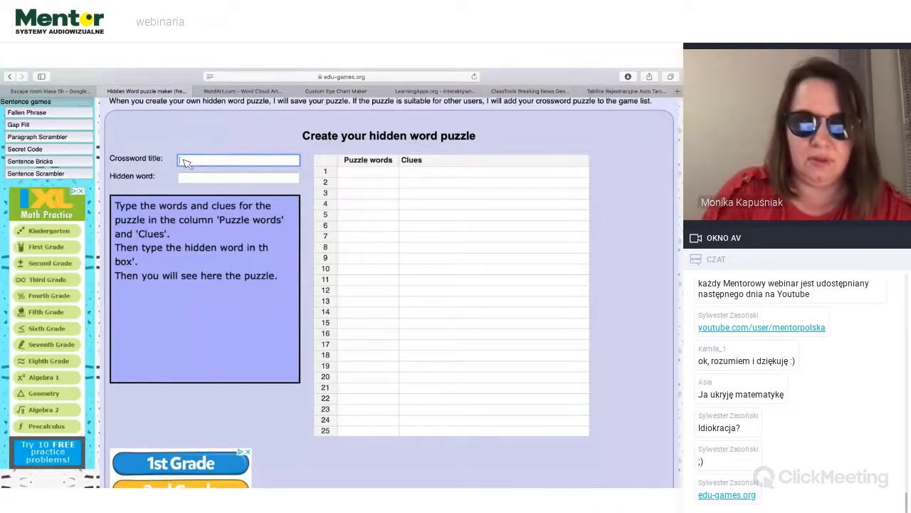
text(M)
text(rach)
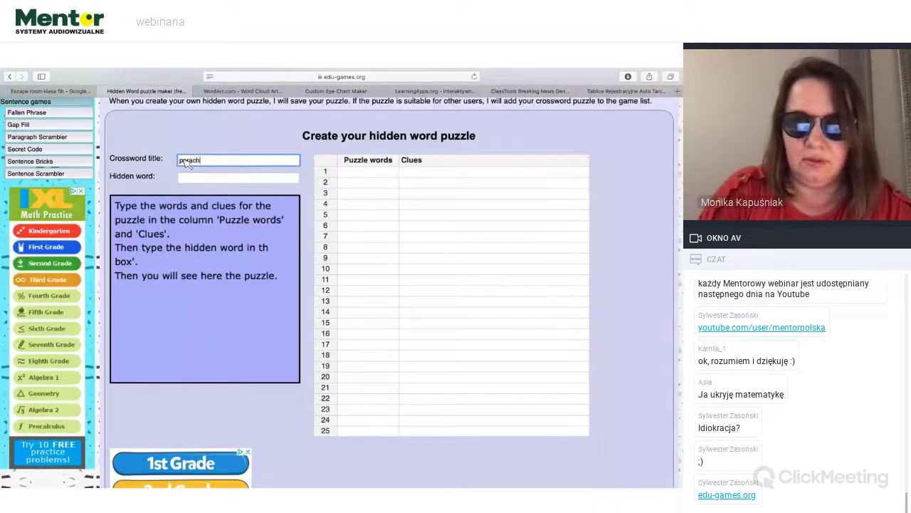
text(uting)
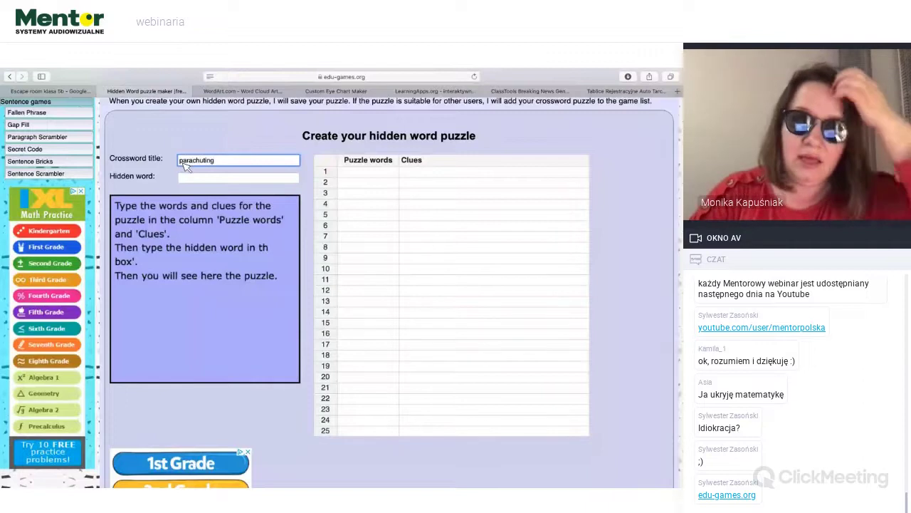
drag(219, 162, 169, 163)
key(super+x)
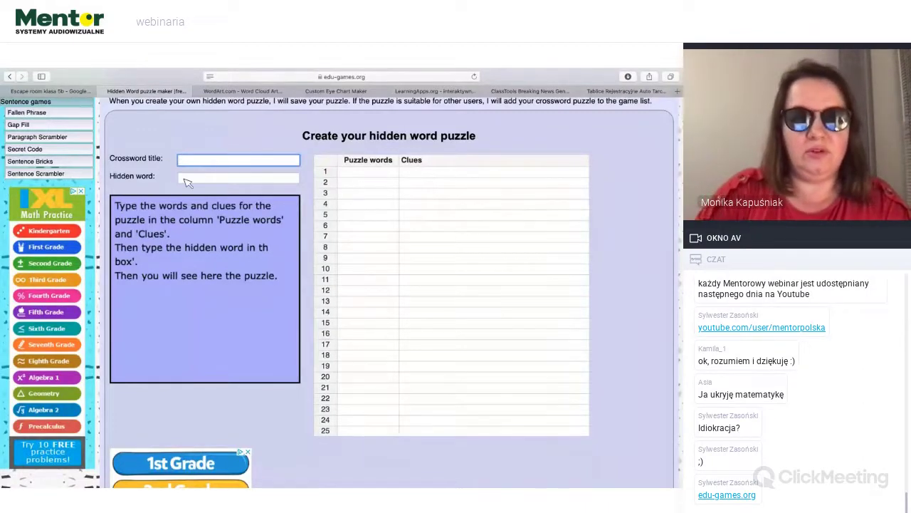
click(185, 181)
key(super+v)
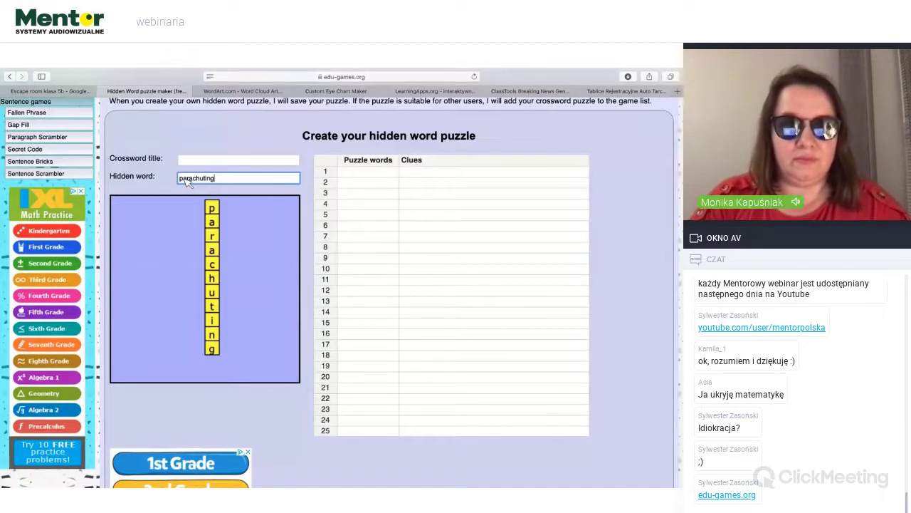
Set the crossword title of the hidden word puzzle to "Dead Forest".
click(202, 163)
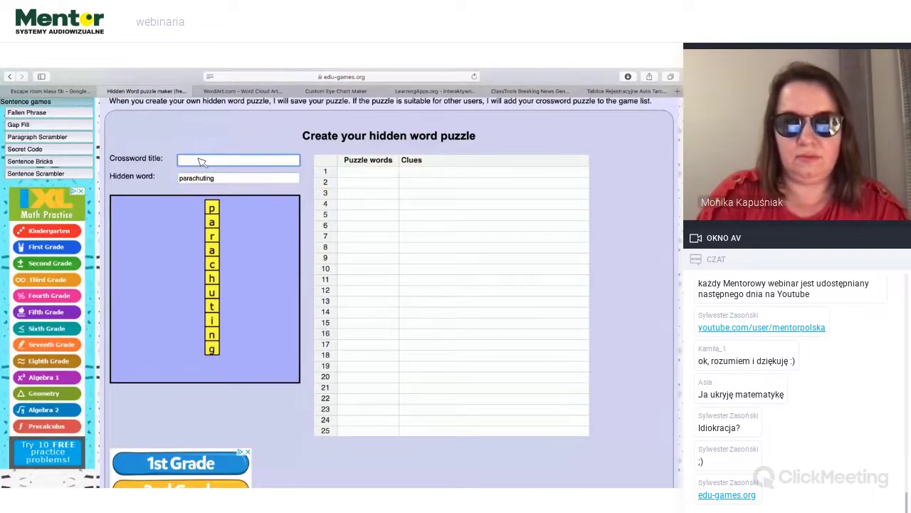
text(Dead Forest)
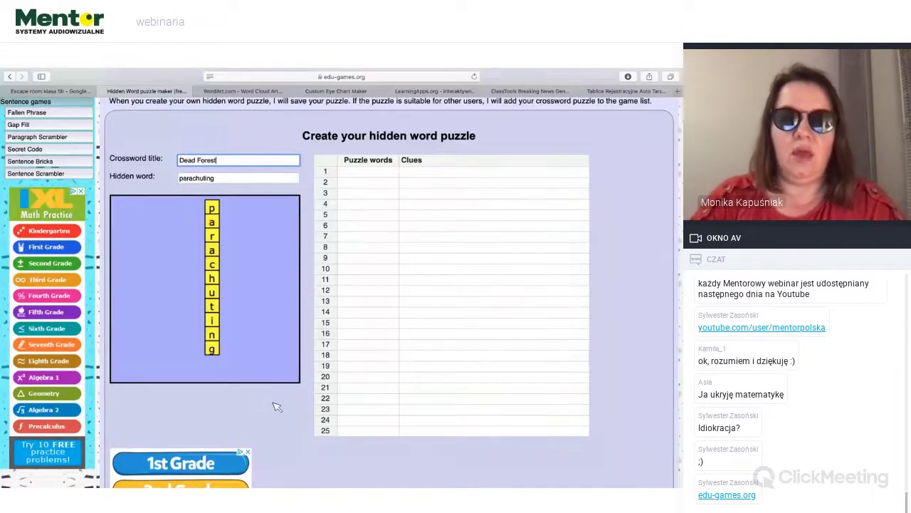
click(277, 406)
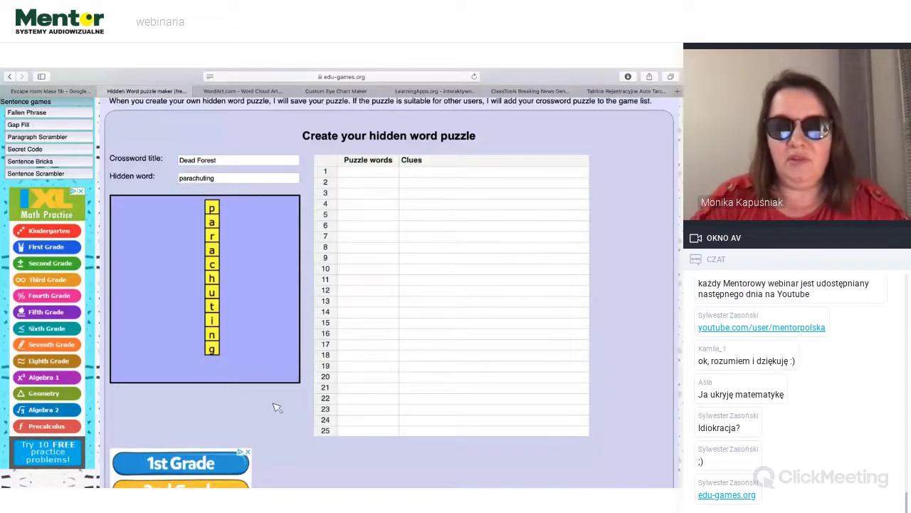
Enter "awatar" as the first puzzle word with the clue "kreskówkowy portret".
click(357, 173)
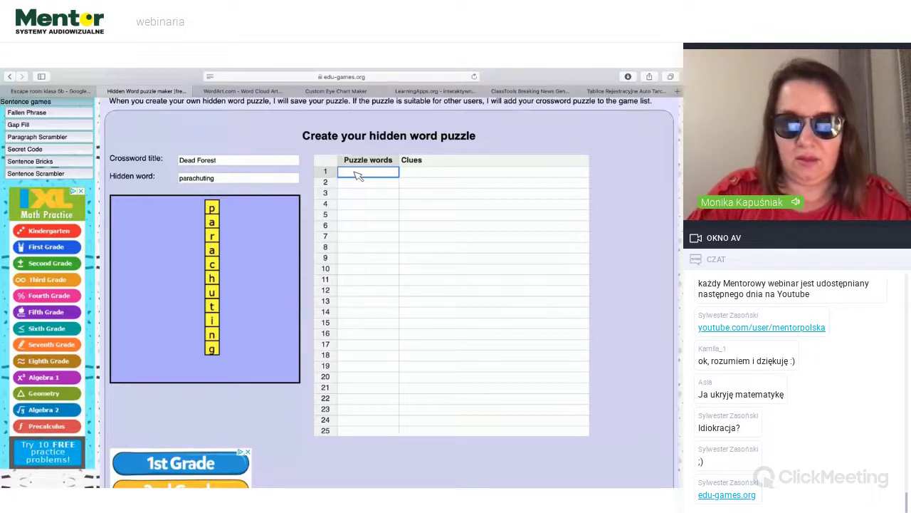
text(awatar)
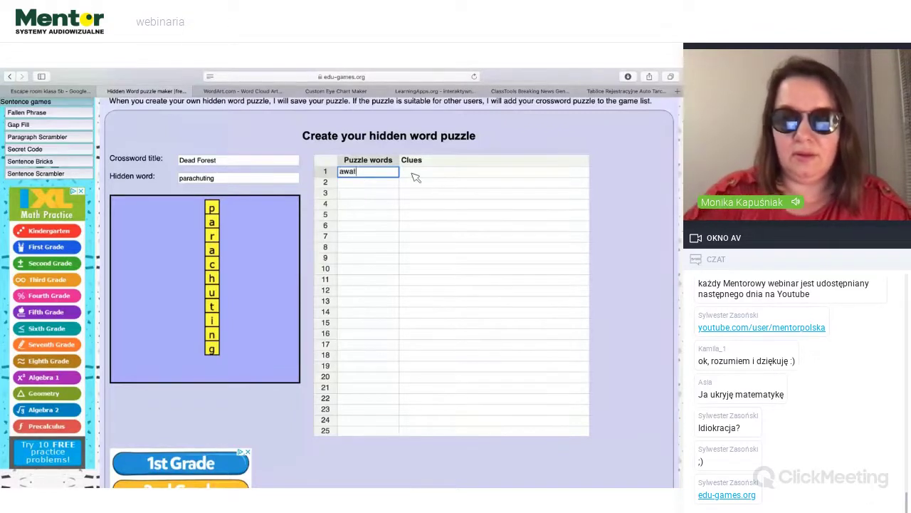
click(417, 178)
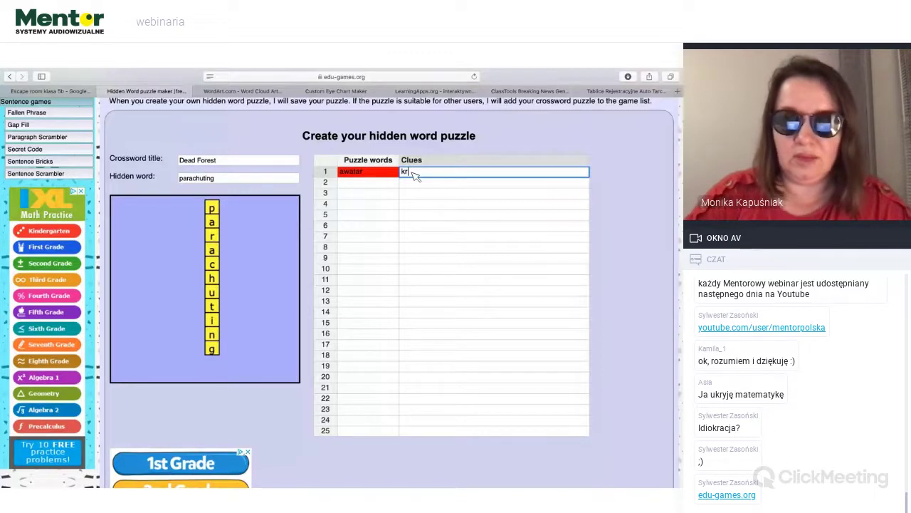
text(eskówkowy portret)
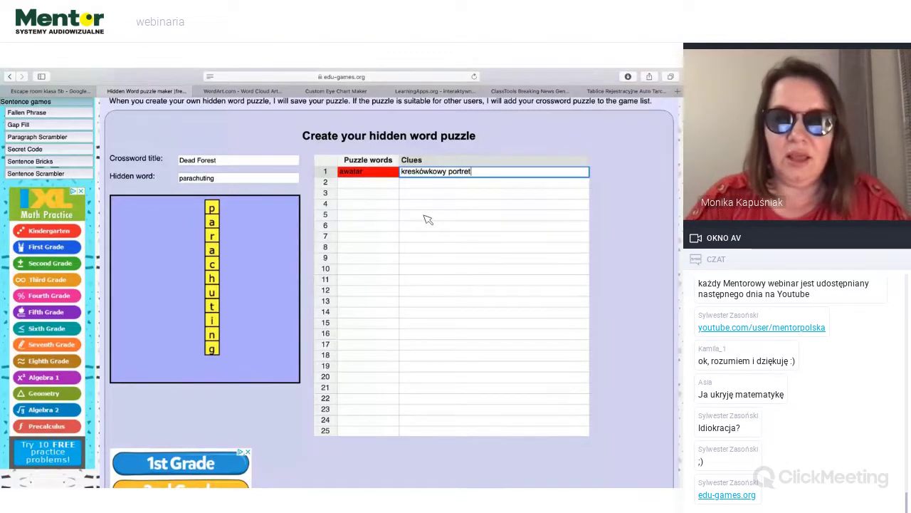
click(477, 195)
Add "wind" as the second puzzle word and paste the definition "The movement of air relative to the surface of the earth.wiatr" as its clue.
click(381, 182)
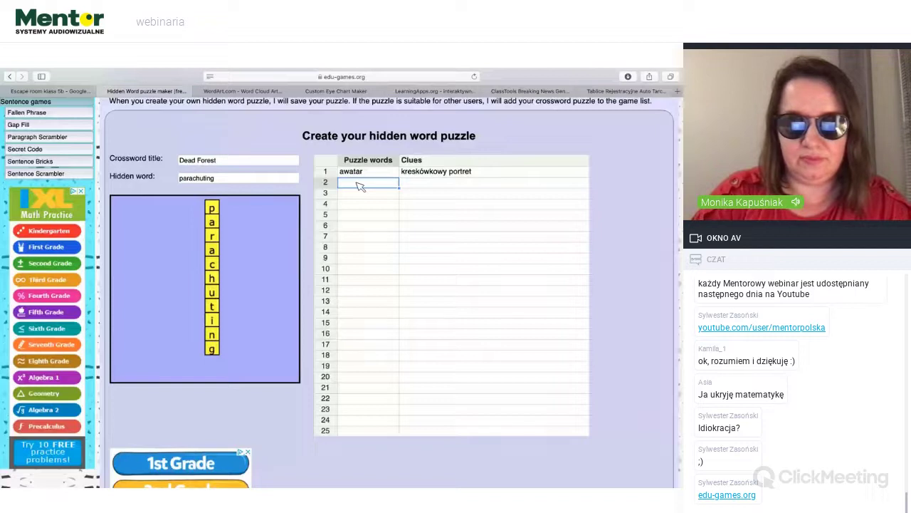
text(wind)
click(426, 187)
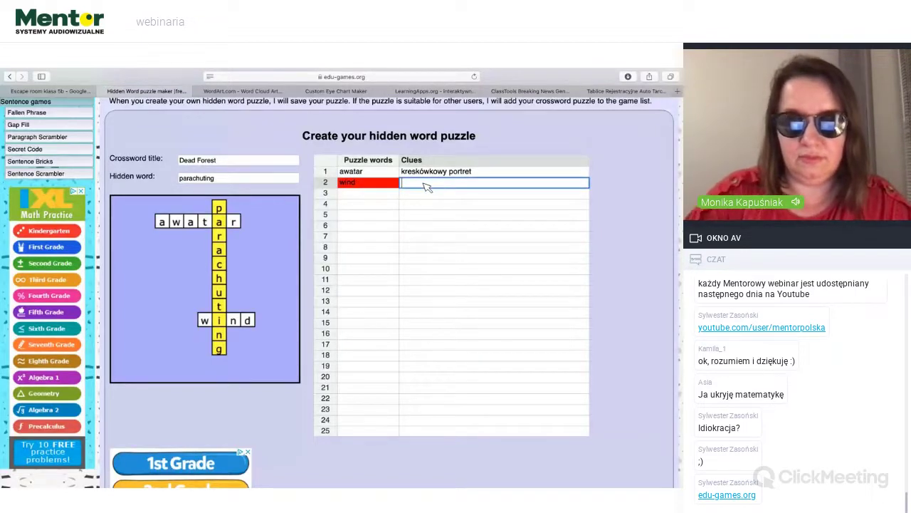
key(super+v)
click(639, 261)
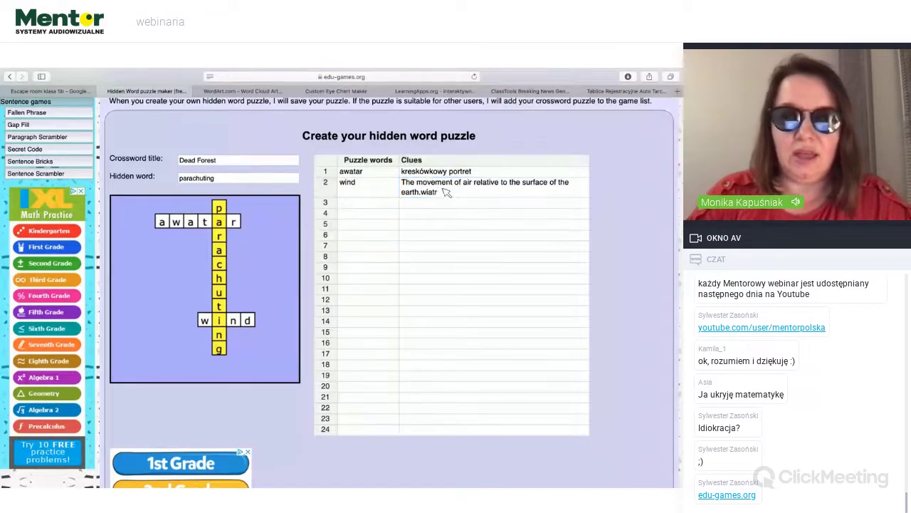
Replace the whole clue for the puzzle word "wind" with "wiatr".
click(405, 184)
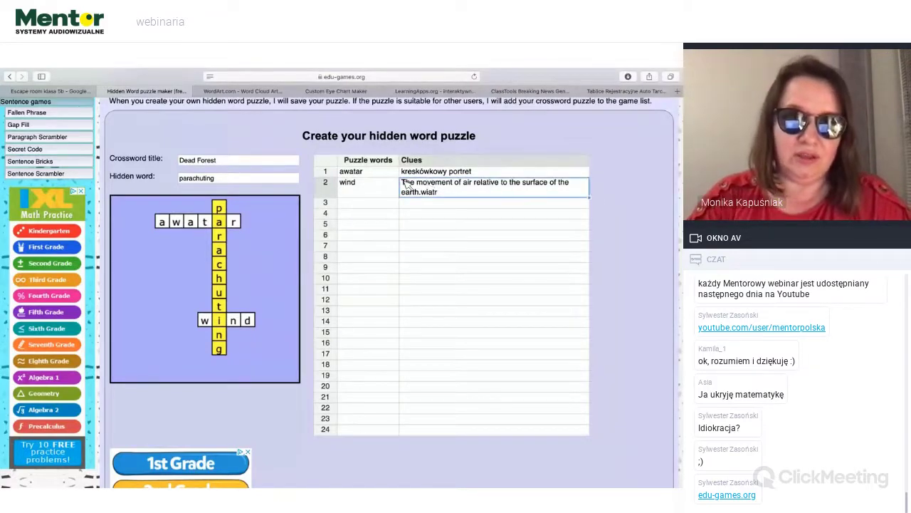
click(441, 191)
key(super+a)
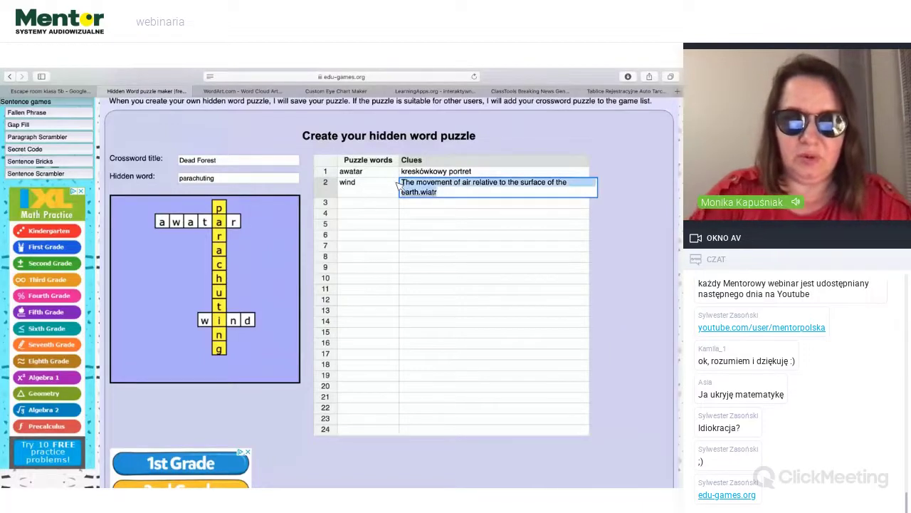
text(wiatr)
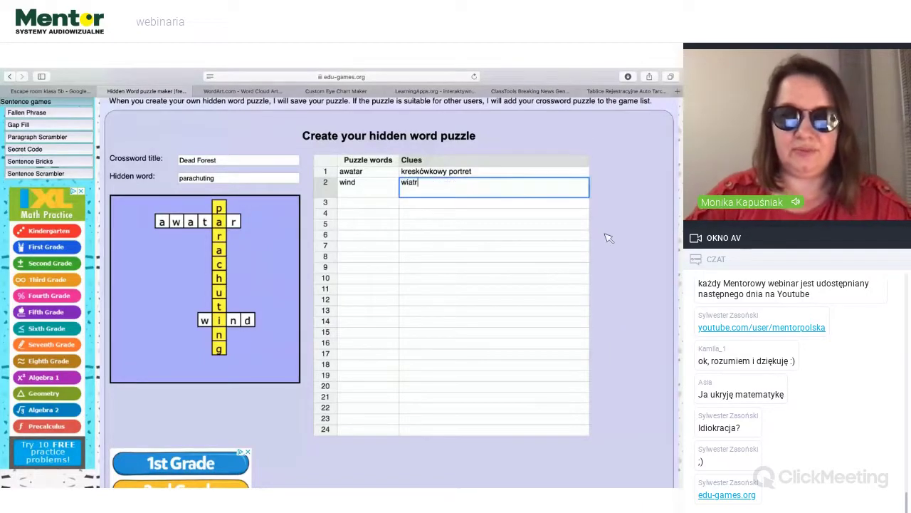
key(Return)
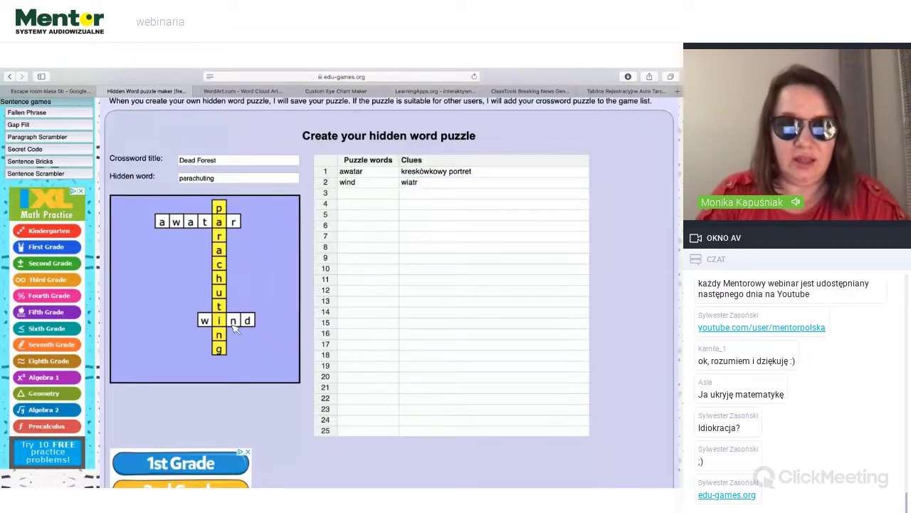
Try to download the hidden word puzzle as an A4 PDF that includes the solution page.
scroll(235, 328, down, 6)
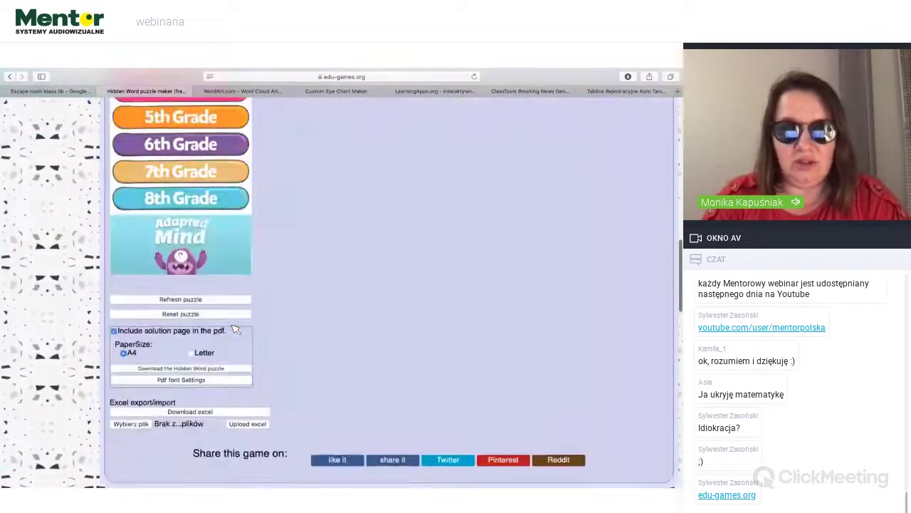
scroll(236, 329, down, 1)
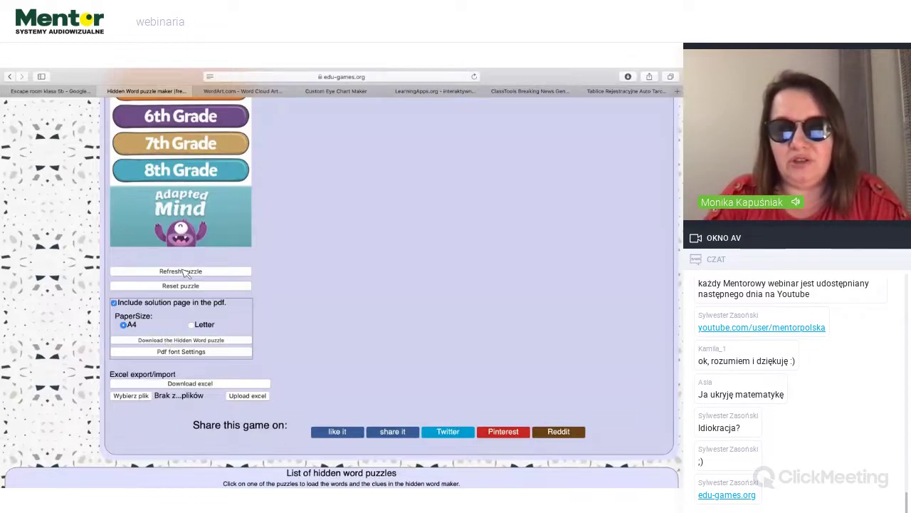
click(177, 342)
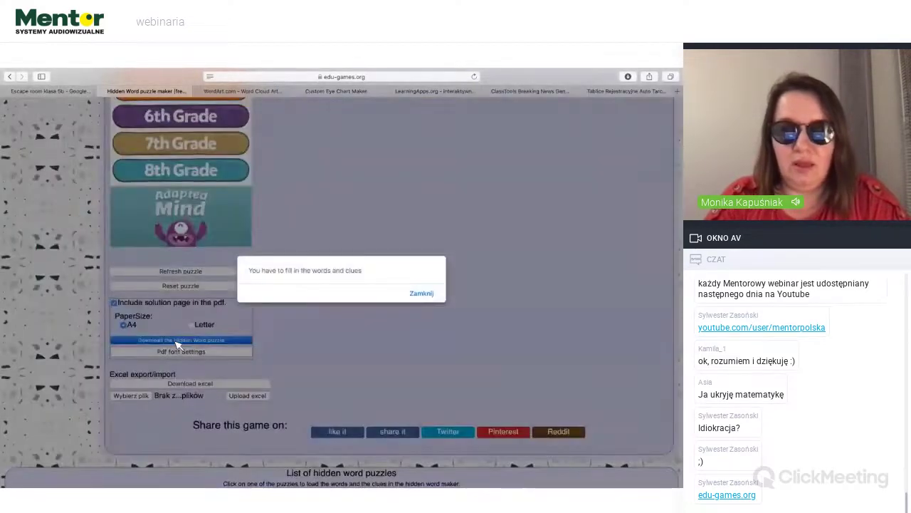
click(422, 294)
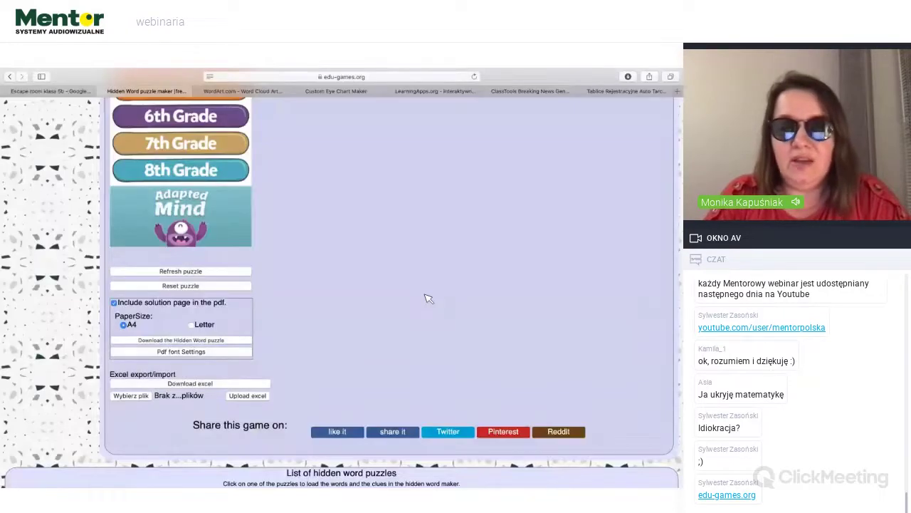
scroll(427, 298, up, 10)
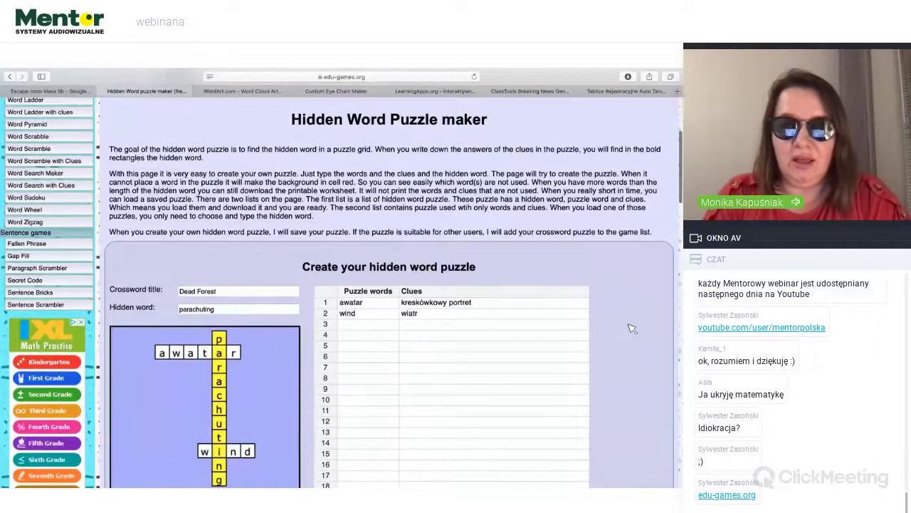
scroll(632, 328, down, 3)
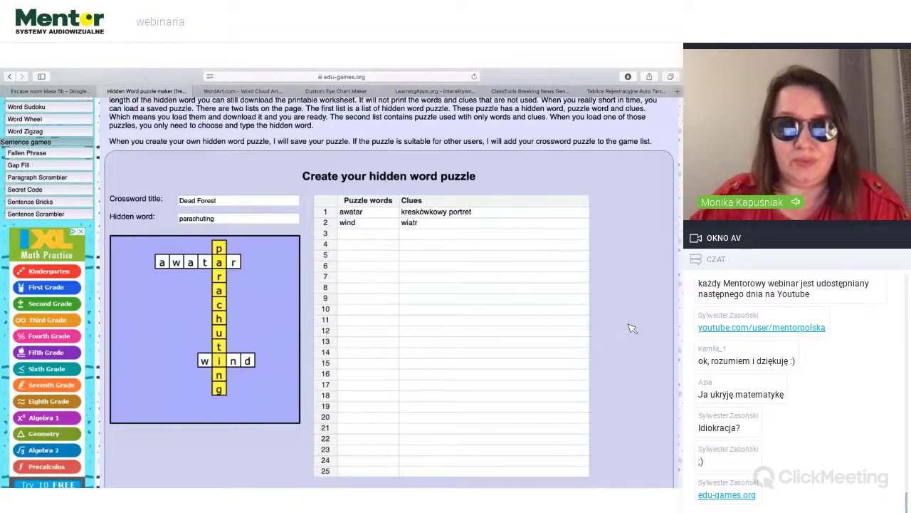
Switch to WordArt.com, create a new word art and choose the blue sitting cat as its shape.
click(227, 94)
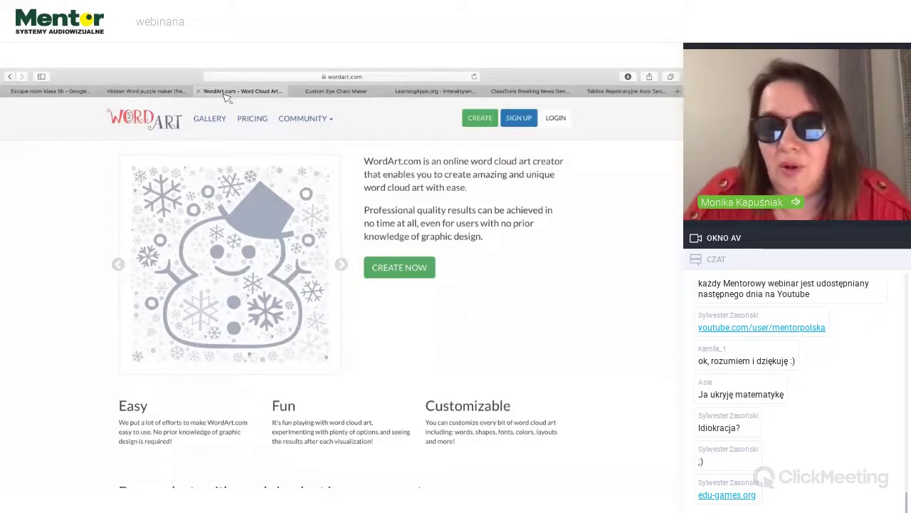
click(484, 121)
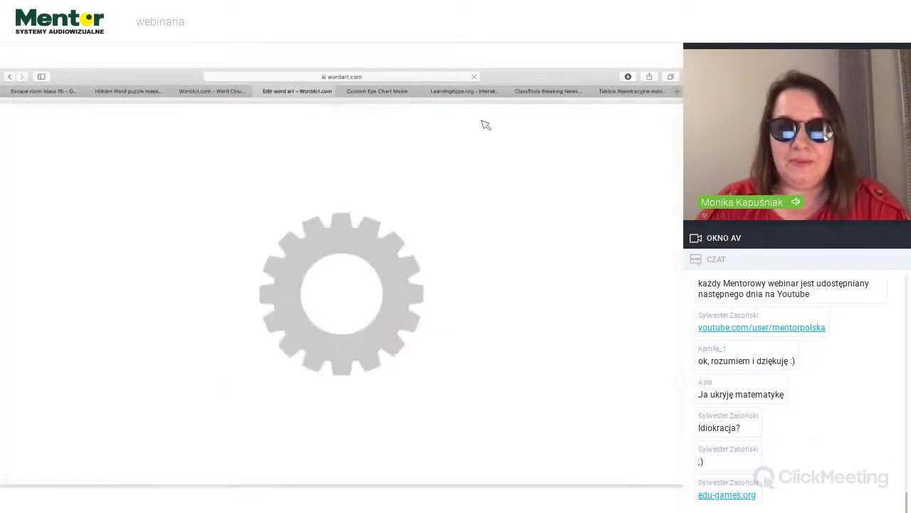
click(139, 420)
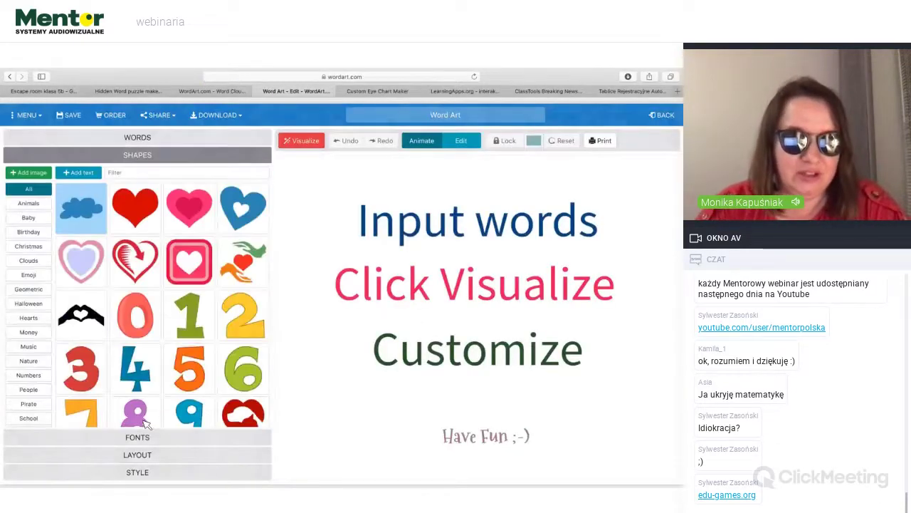
scroll(193, 335, down, 5)
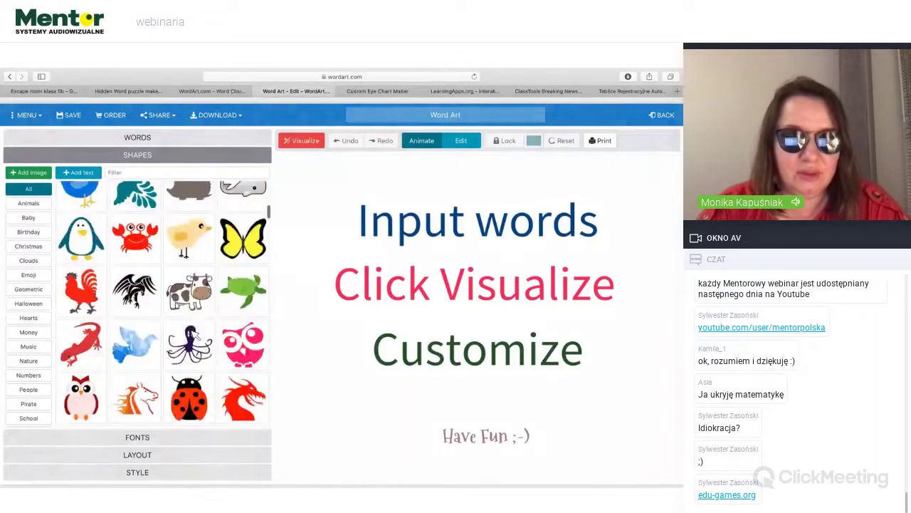
scroll(194, 335, down, 1)
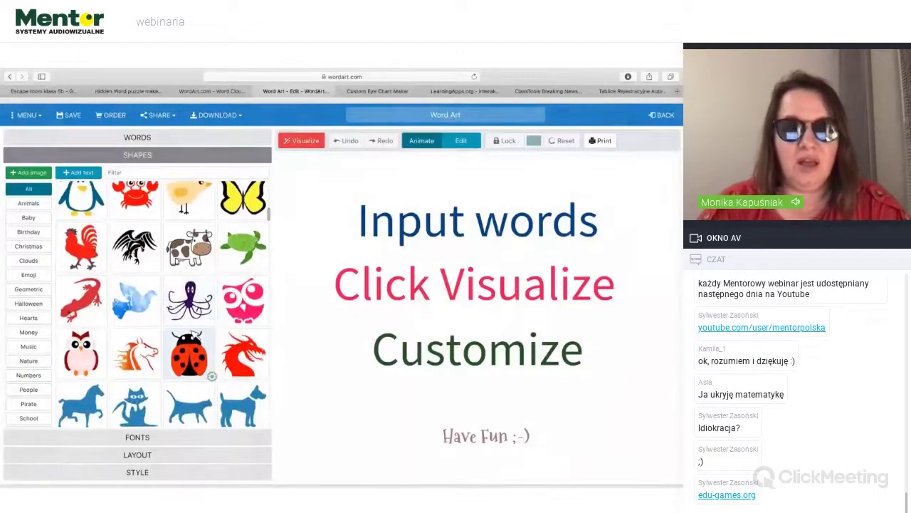
scroll(193, 335, down, 1)
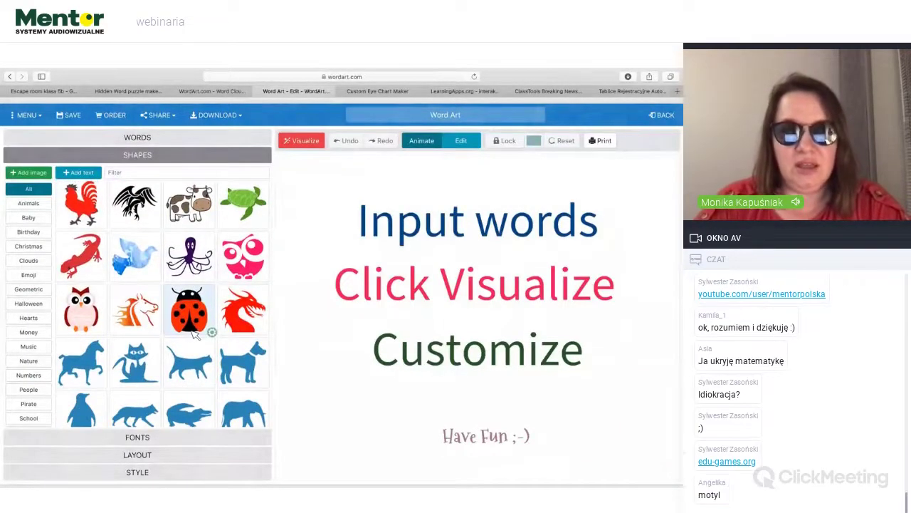
scroll(194, 333, down, 2)
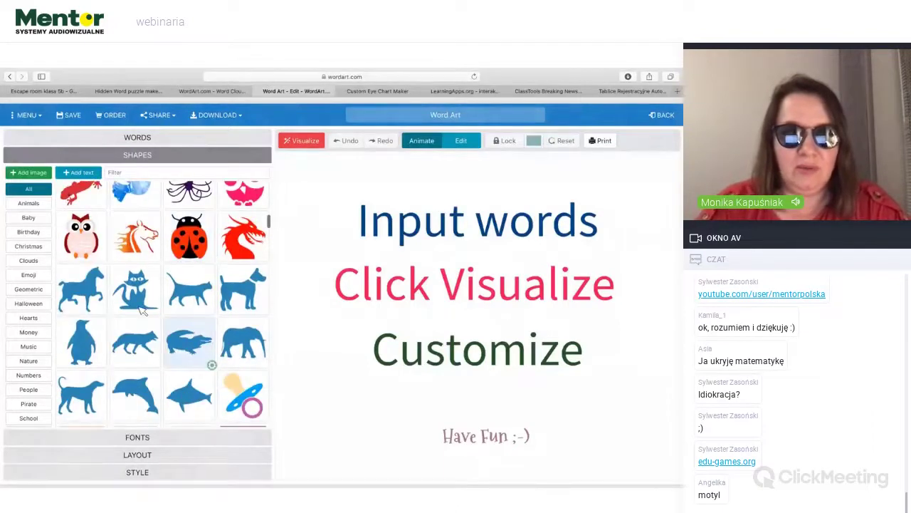
click(141, 304)
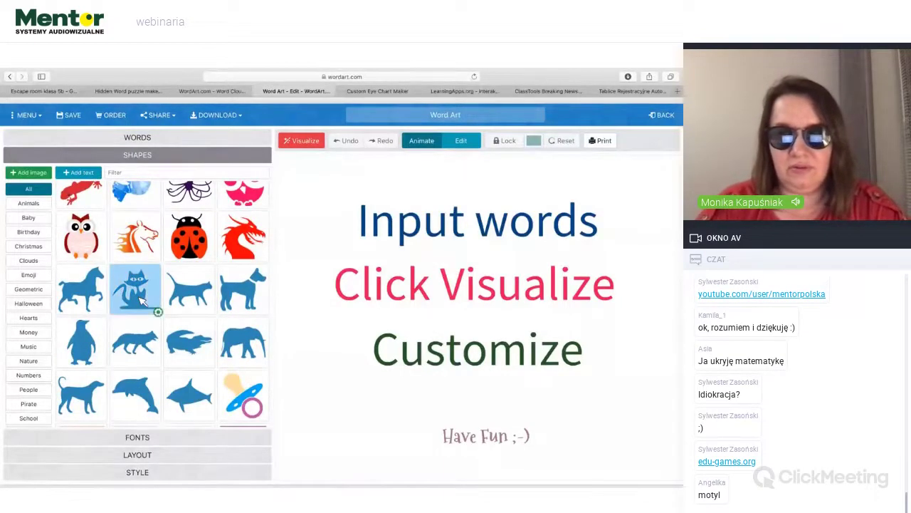
scroll(141, 305, up, 15)
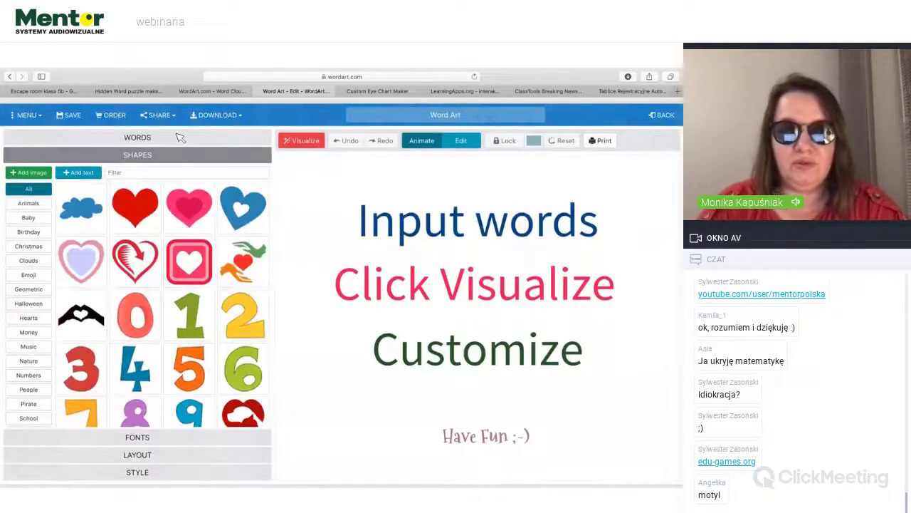
Replace the three sample words in the word art's word list with "helmet", "track" and "boots".
click(178, 138)
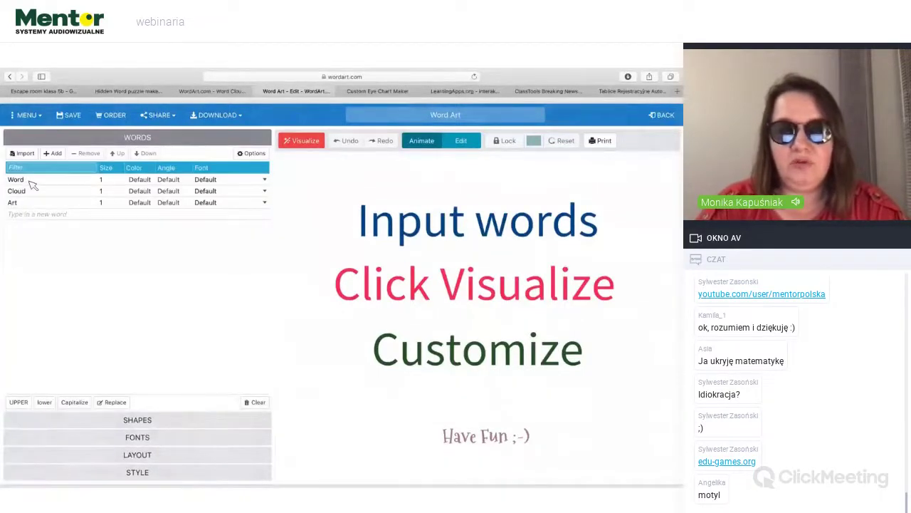
click(32, 183)
click(6, 181)
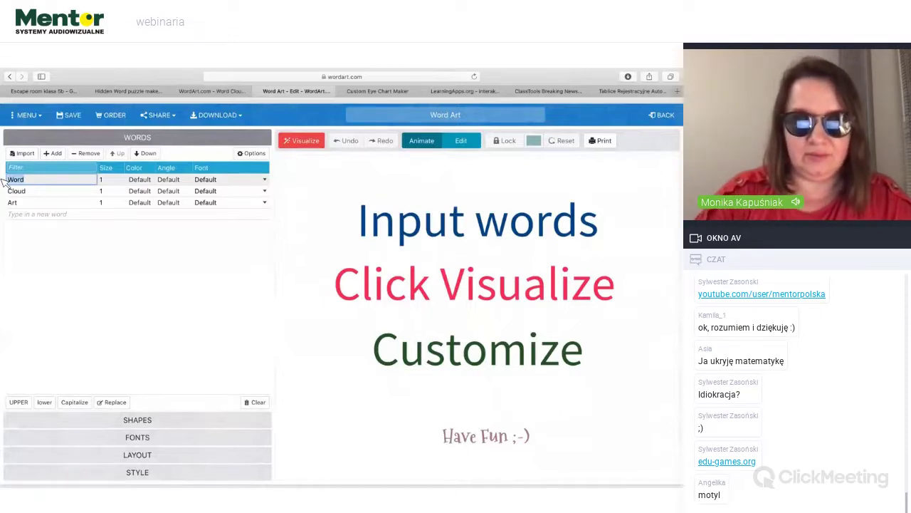
text(helmet)
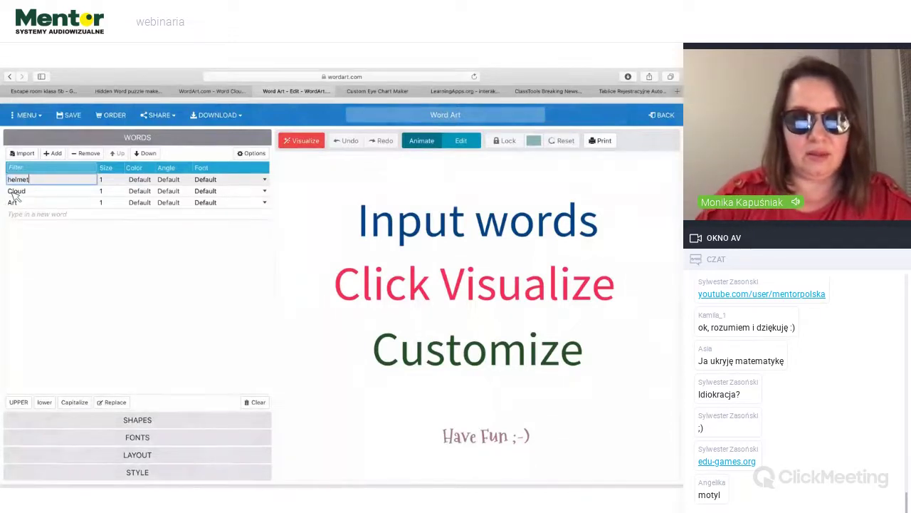
click(12, 192)
click(5, 192)
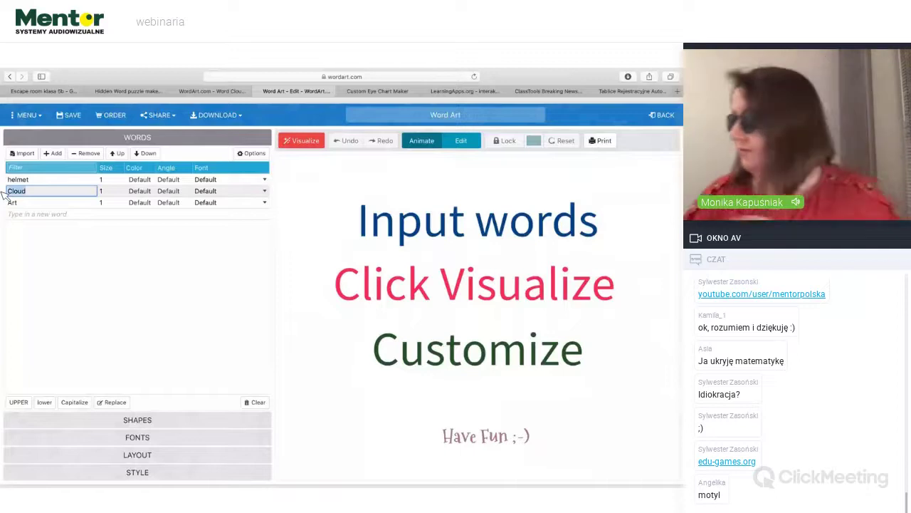
mouse_move(5, 193)
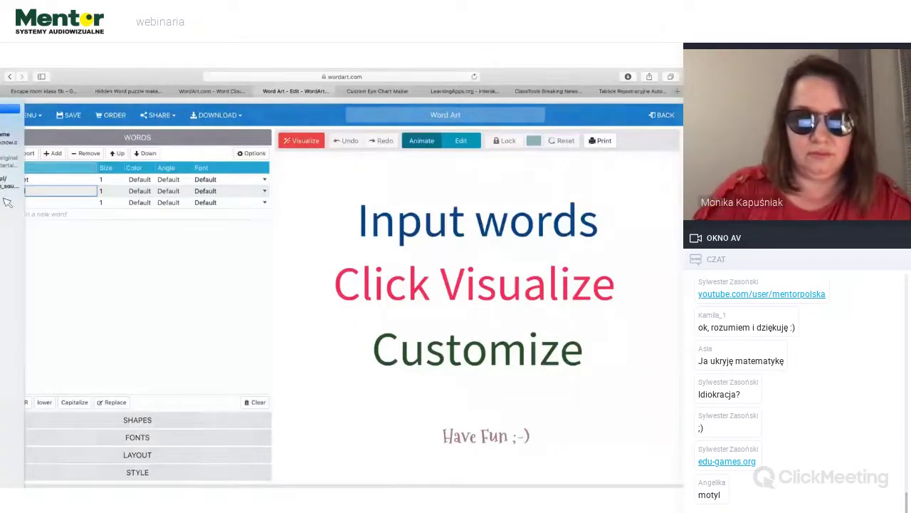
click(62, 204)
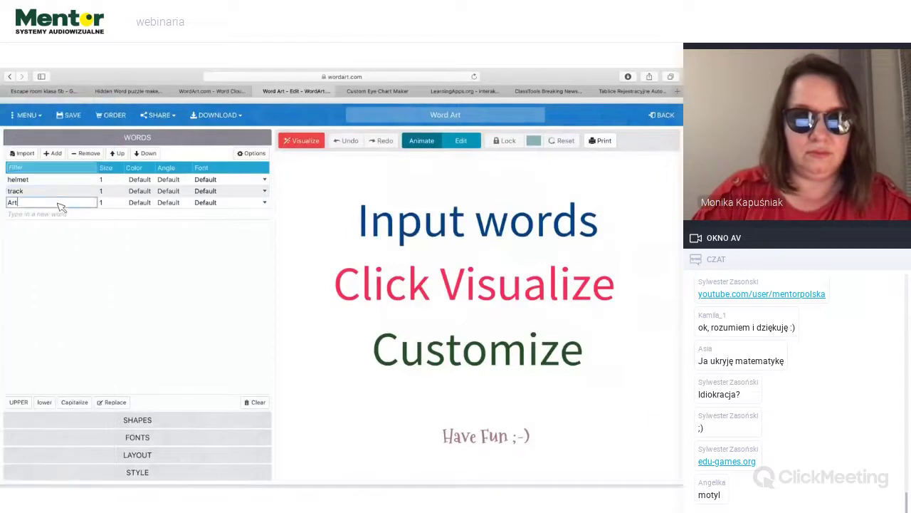
click(6, 204)
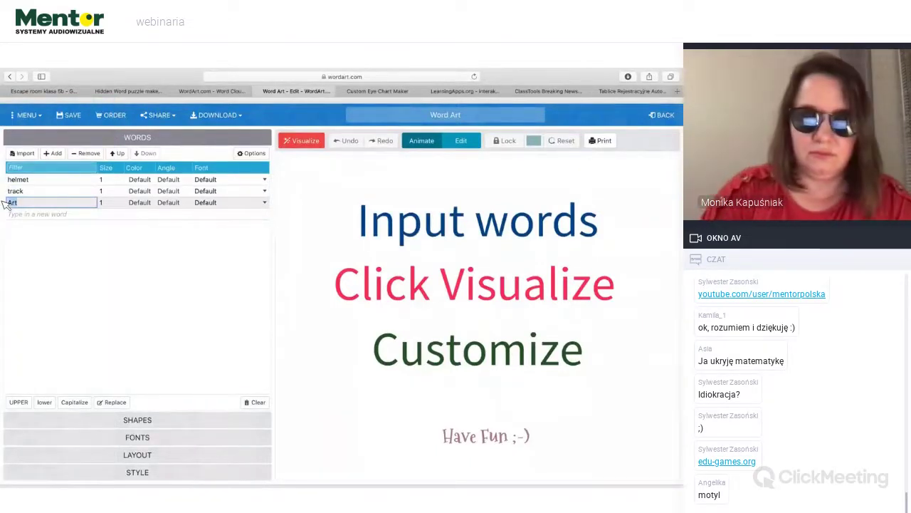
text(boots)
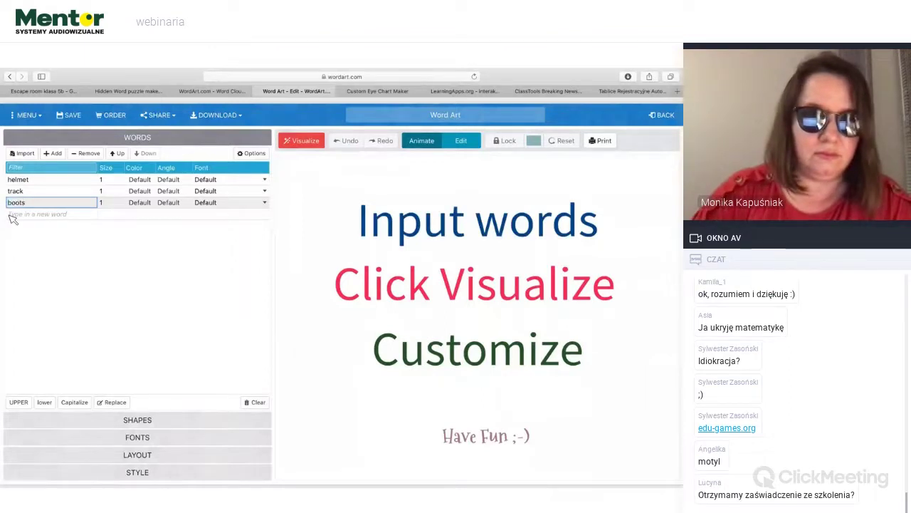
key(Return)
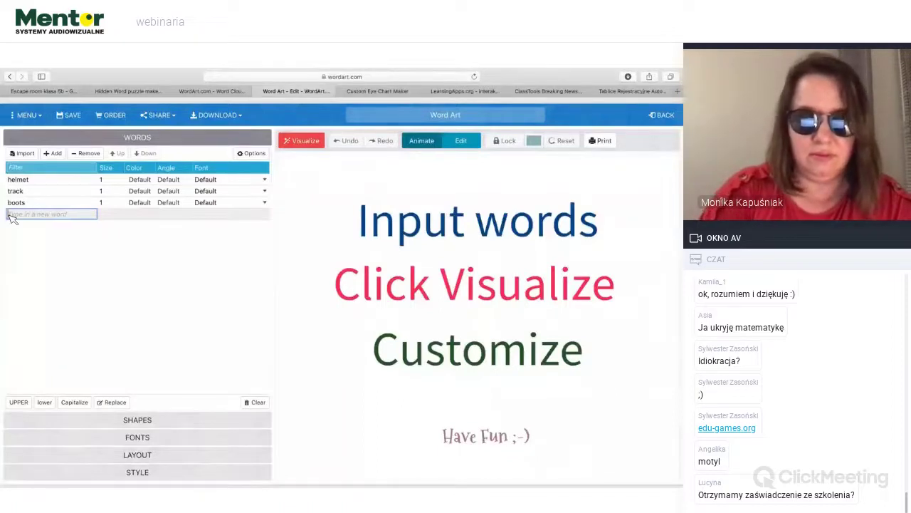
Add "skates" to the word list and set the sizes of "track" to 5, "helmet" to 4 and "boots" to 3.
text(skates)
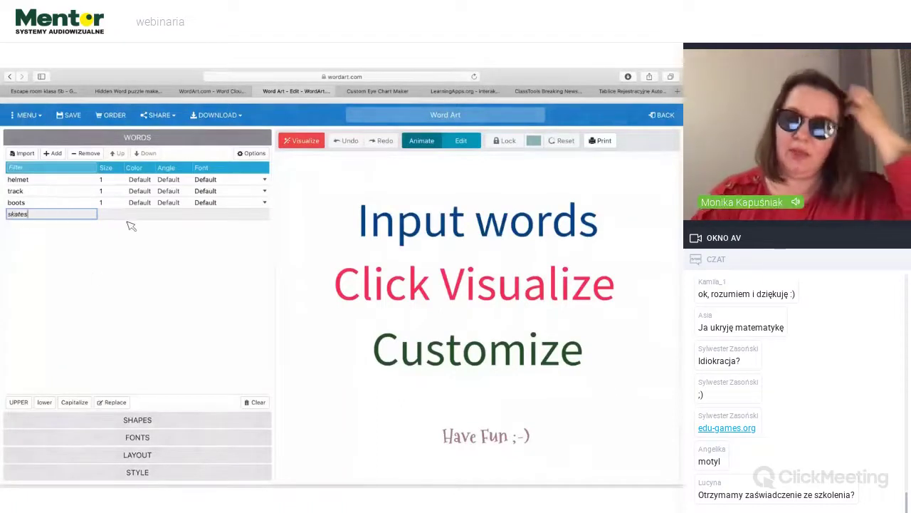
key(Return)
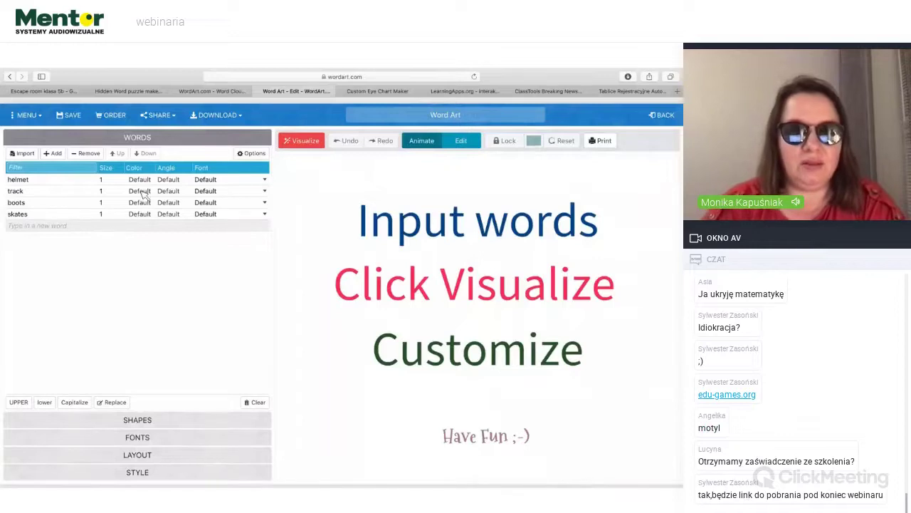
click(106, 190)
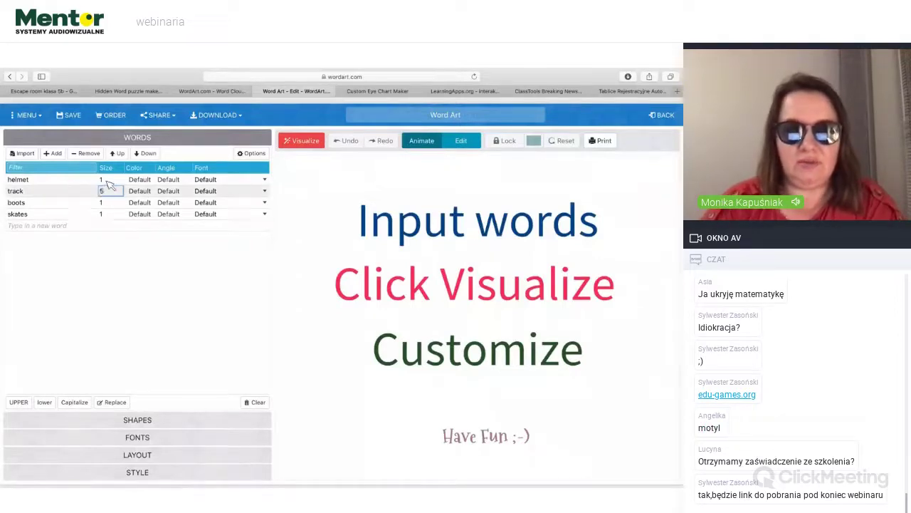
text(5)
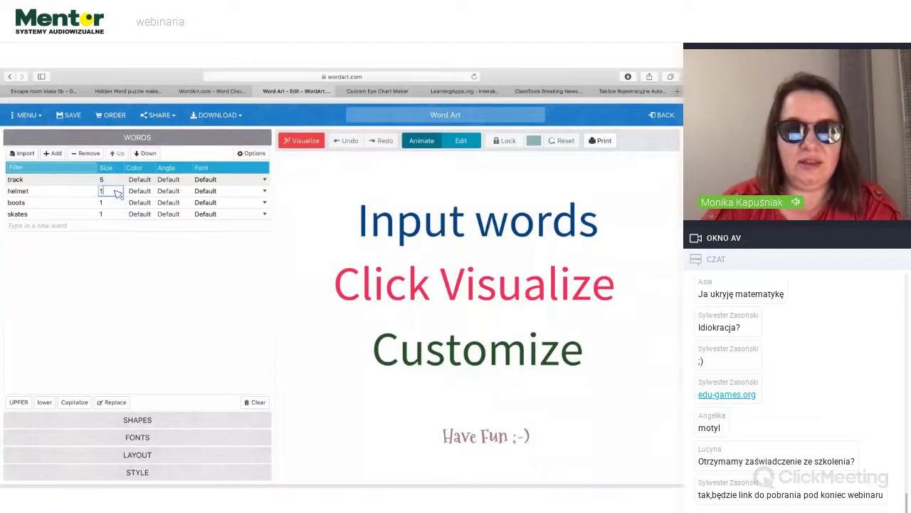
click(116, 193)
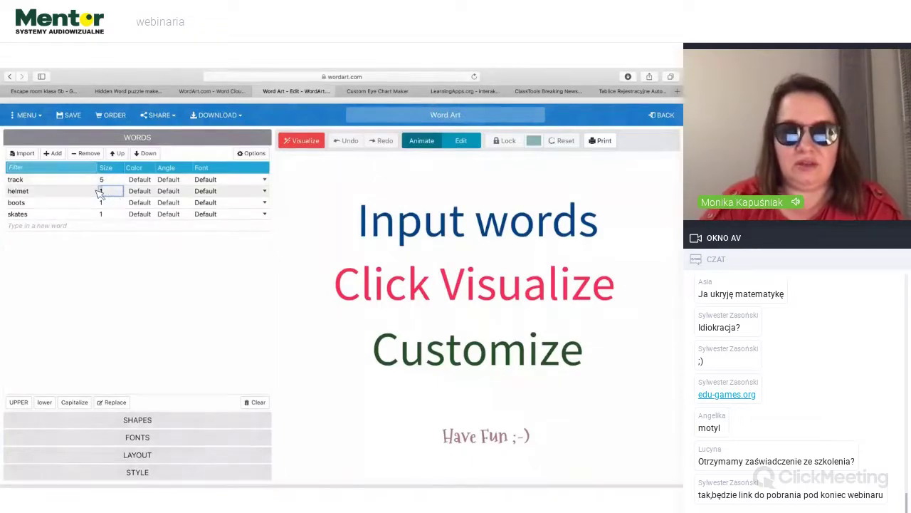
text(4)
click(95, 204)
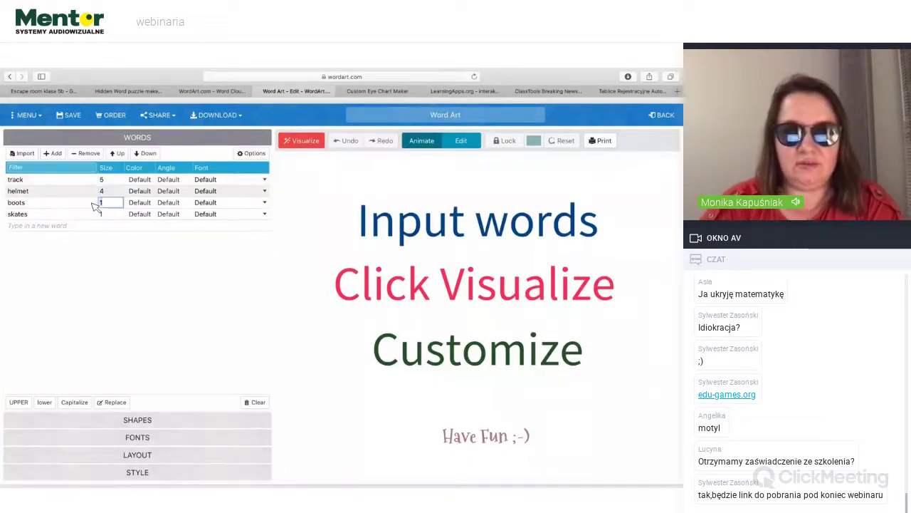
text(3)
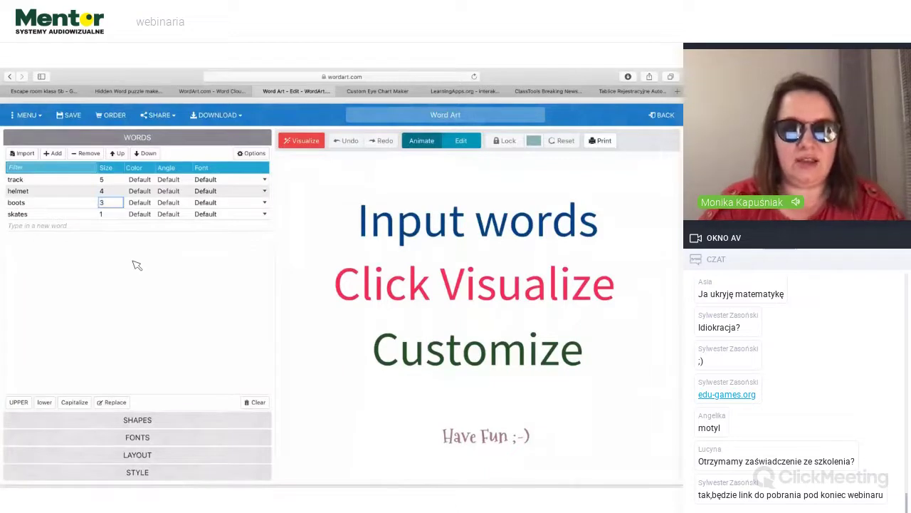
click(137, 265)
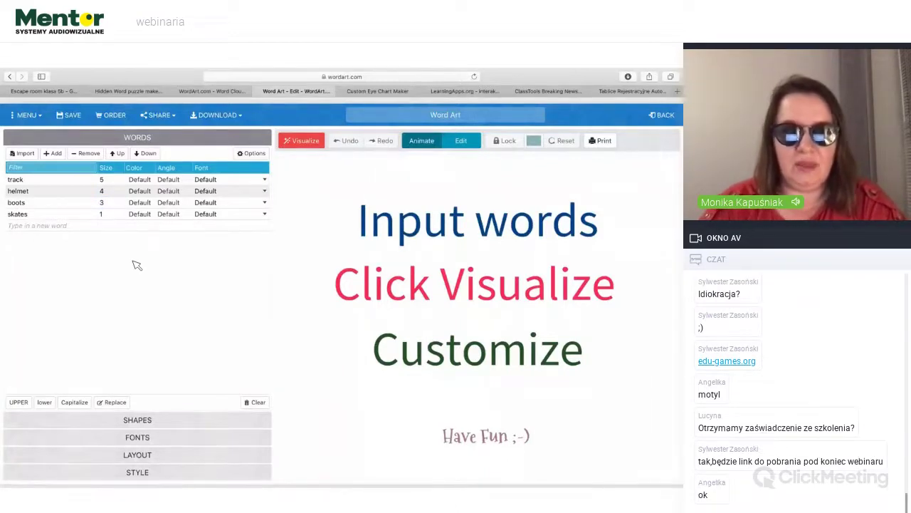
Apply the Random layout to the word art, open its style settings and visualize the word cloud.
click(143, 454)
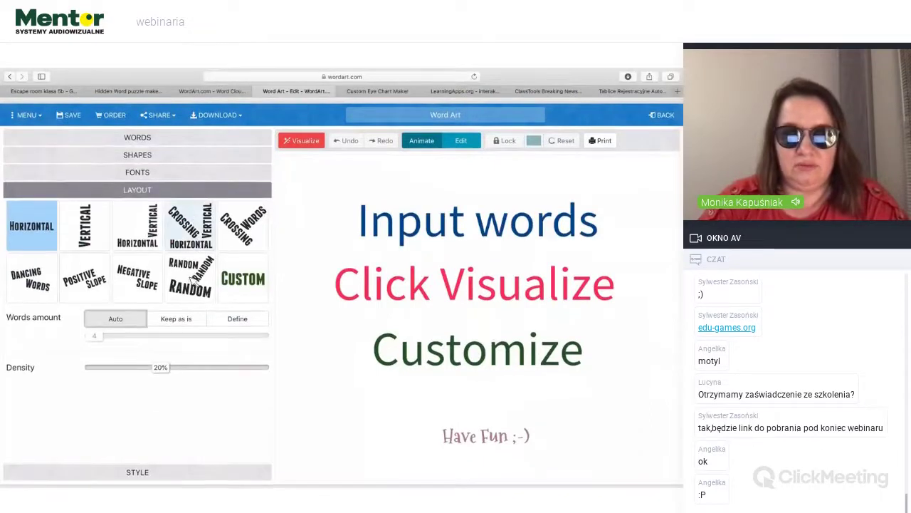
click(192, 280)
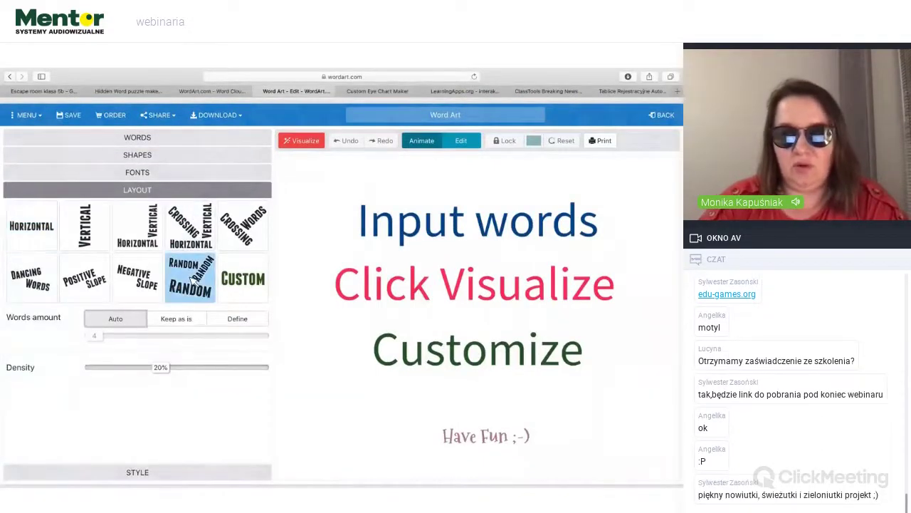
click(157, 474)
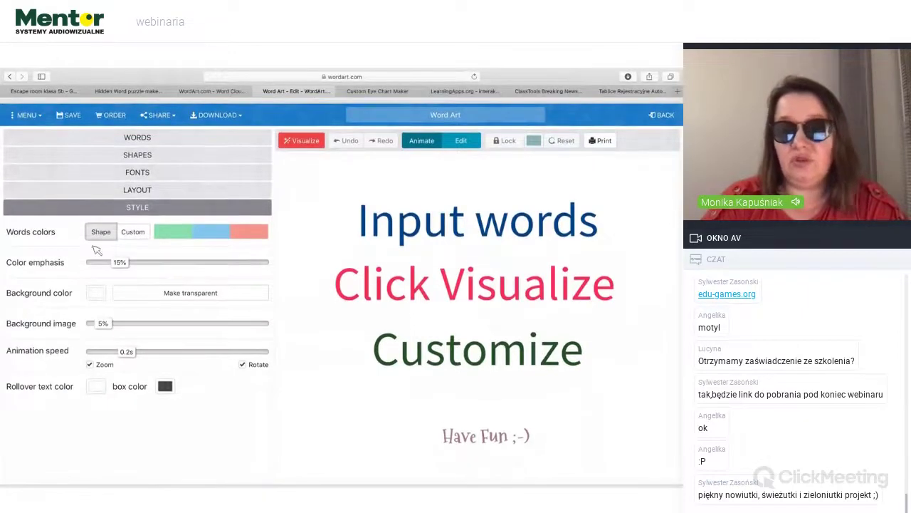
click(305, 141)
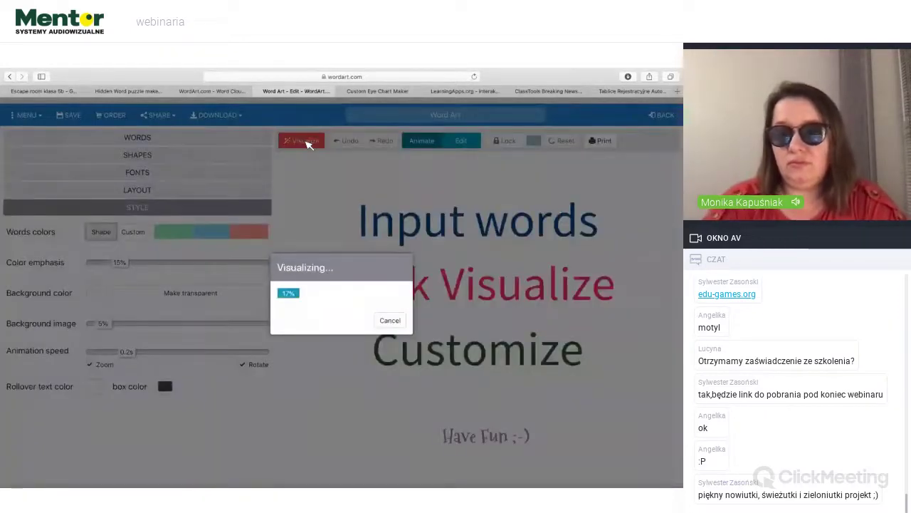
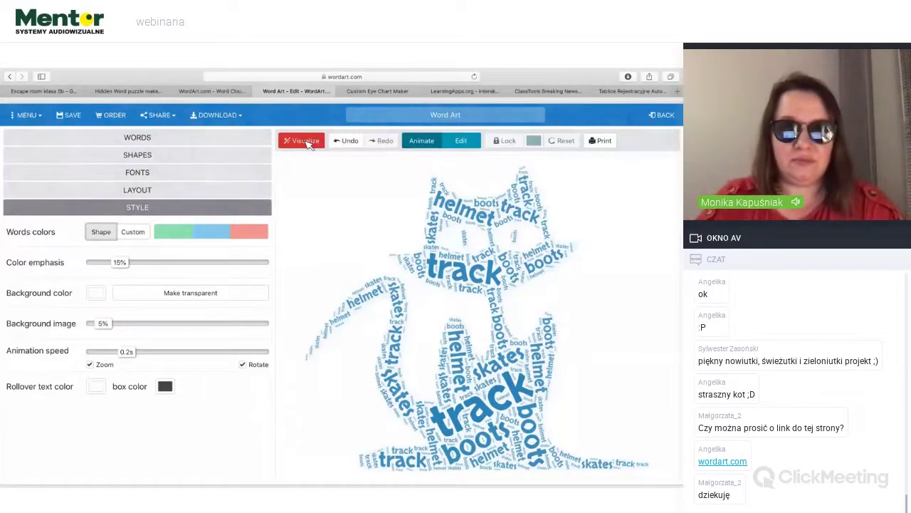
Switch to the Custom Eye Chart Maker and generate an eye chart from custom text.
click(388, 92)
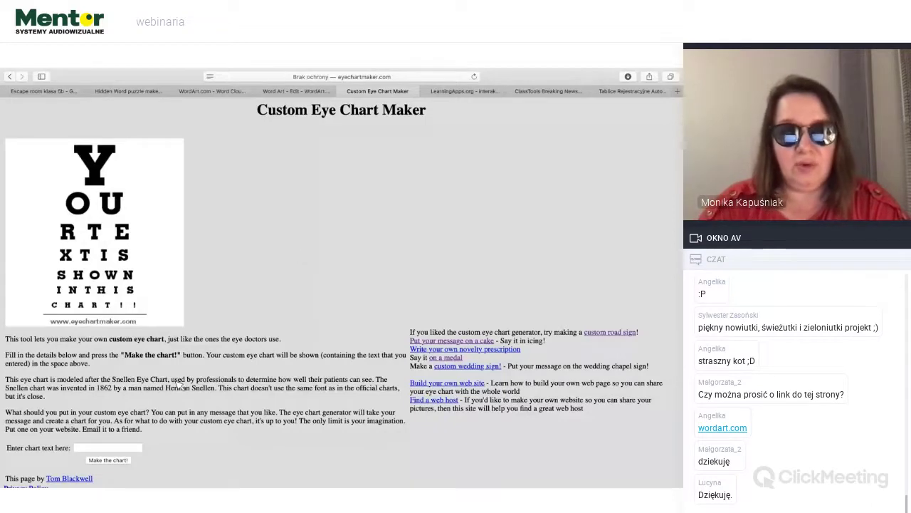
click(84, 451)
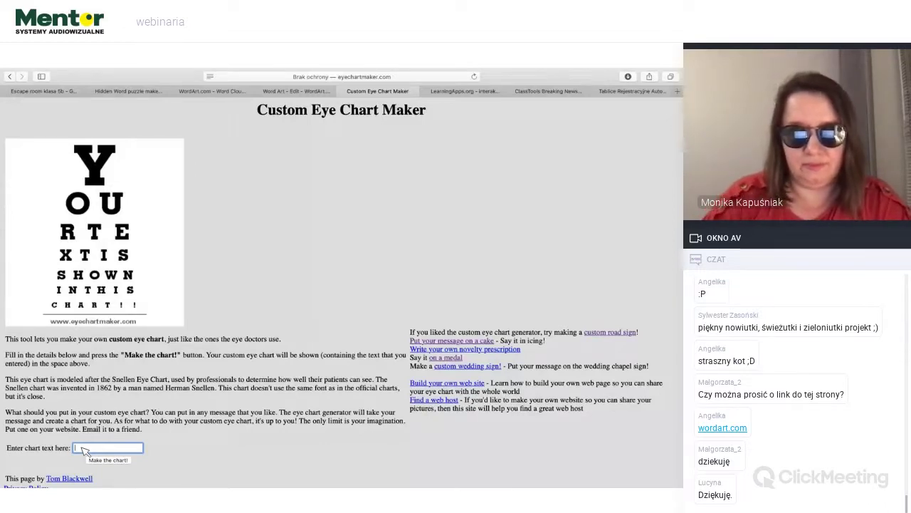
click(121, 460)
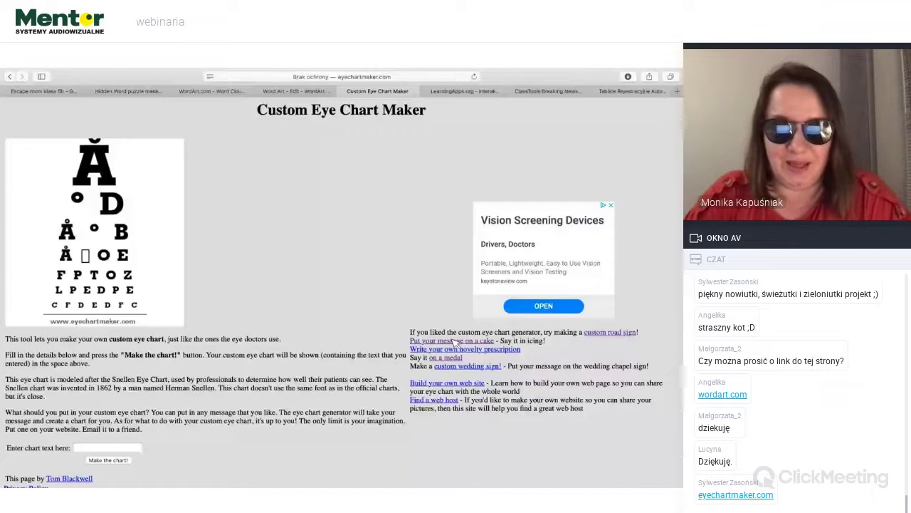
Look at the related Custom Cake Message Maker and Custom Medal Maker, including the medal's text lines.
click(453, 341)
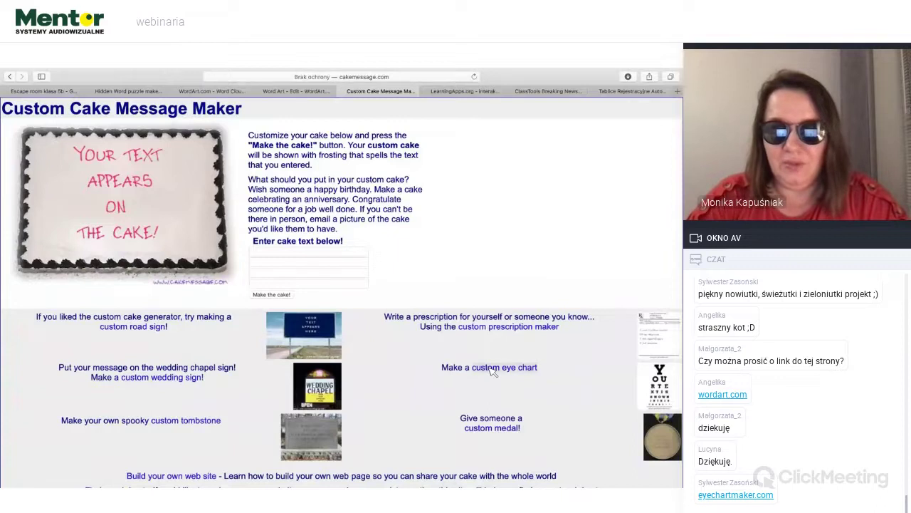
click(499, 427)
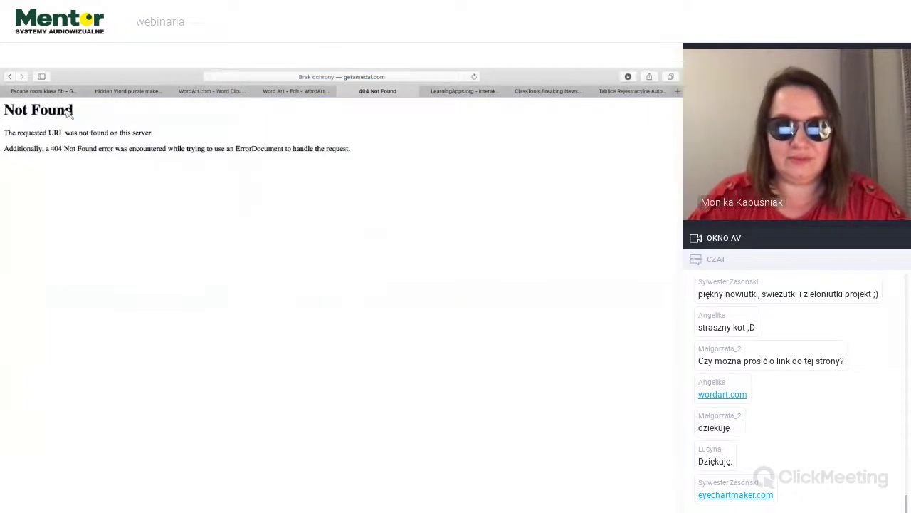
click(9, 77)
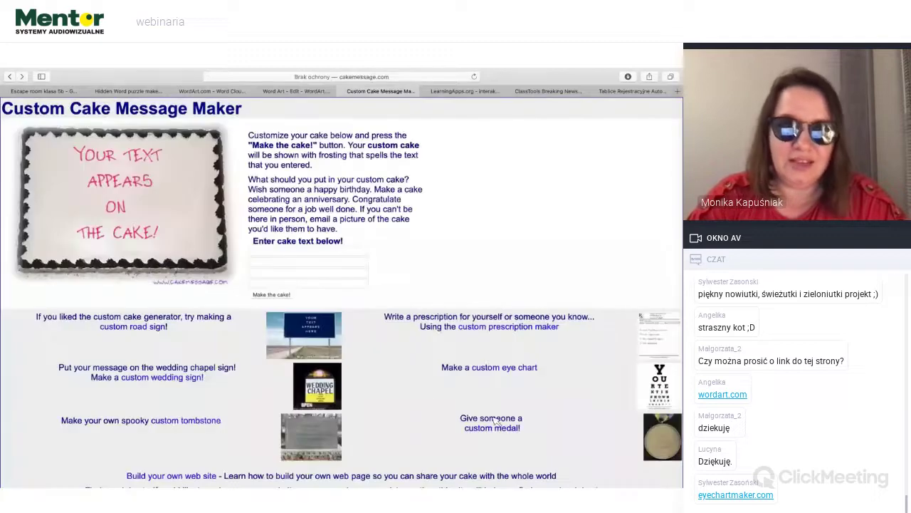
click(671, 445)
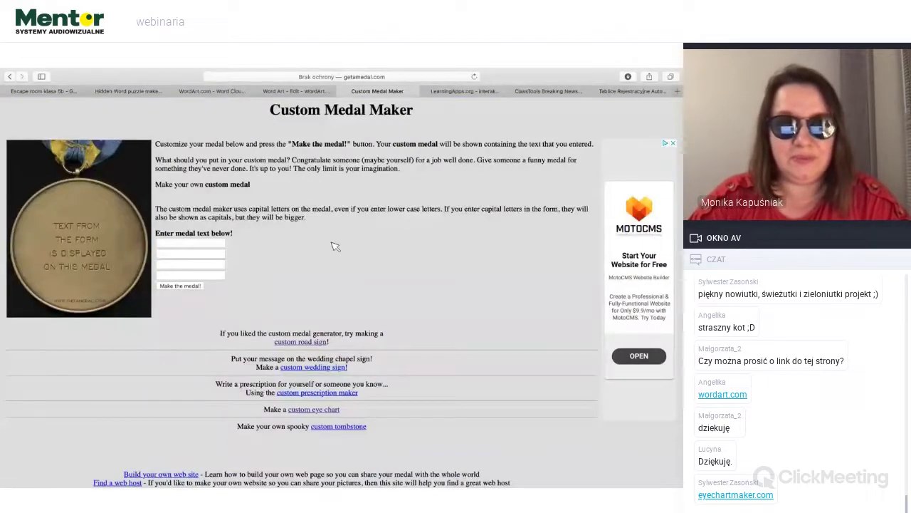
click(171, 244)
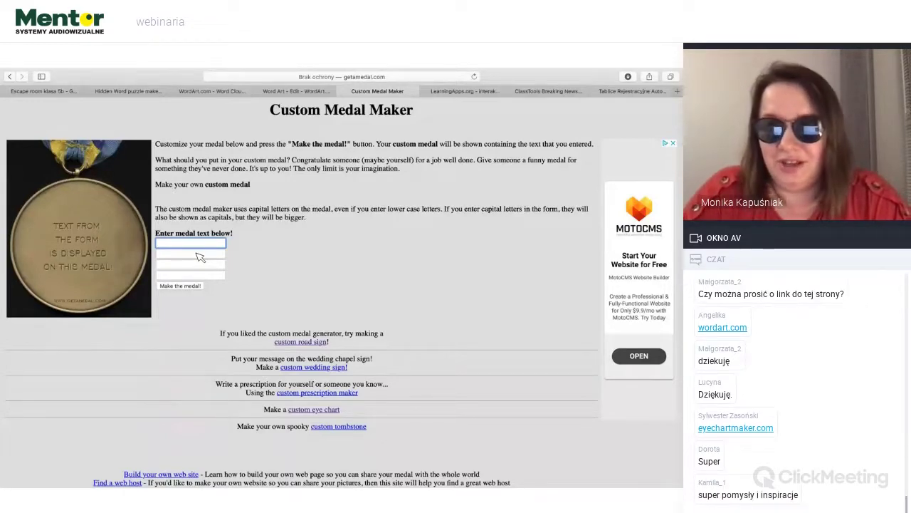
Switch to LearningApps.org and start a new app from the "Pasujące pary" template, checking its title and task description fields.
click(464, 92)
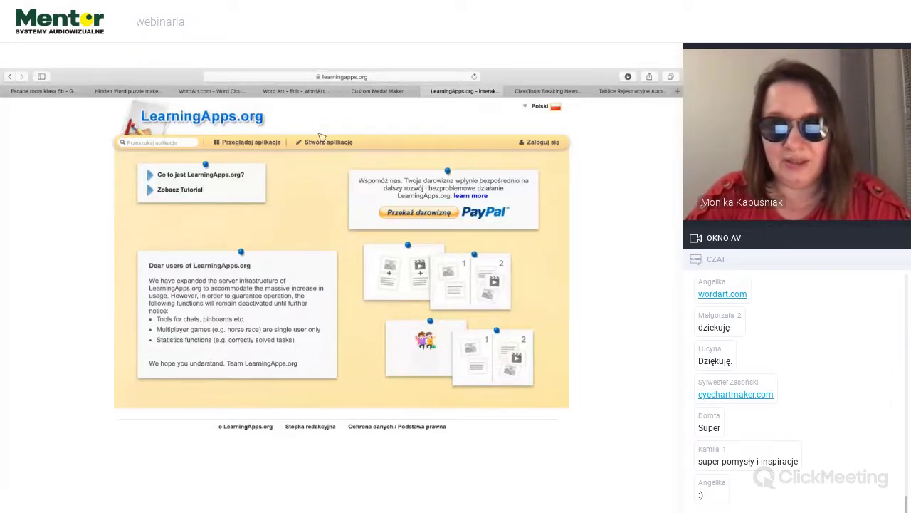
click(325, 143)
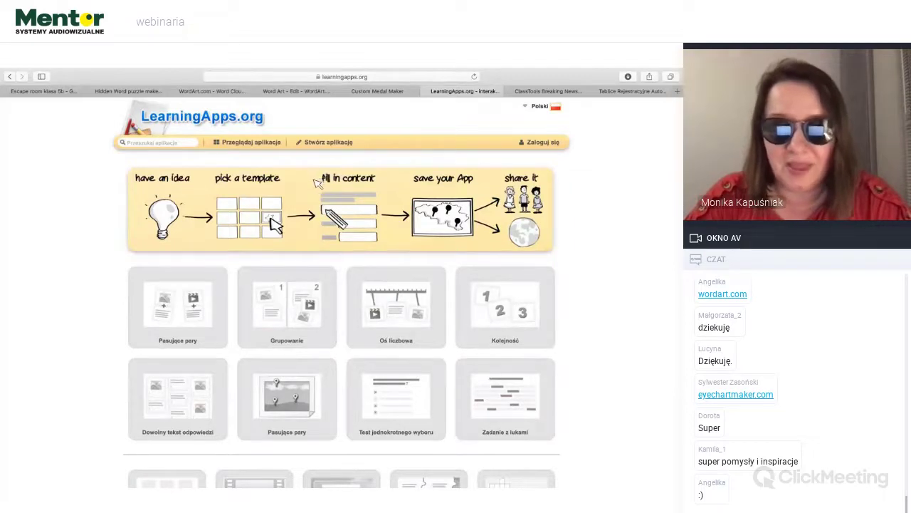
click(193, 308)
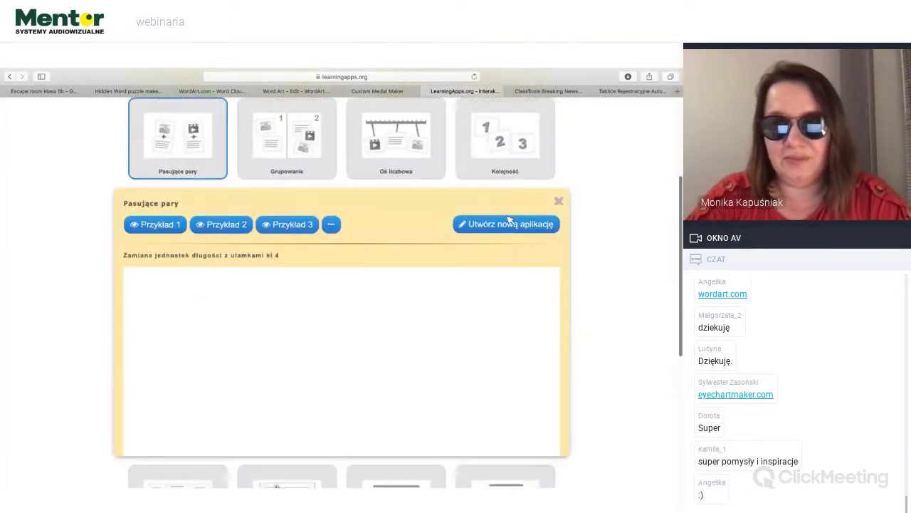
click(524, 227)
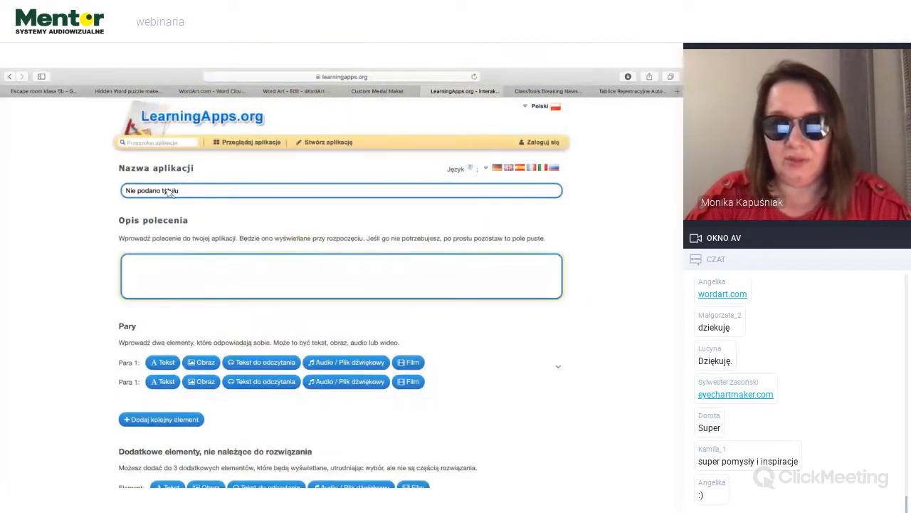
click(169, 191)
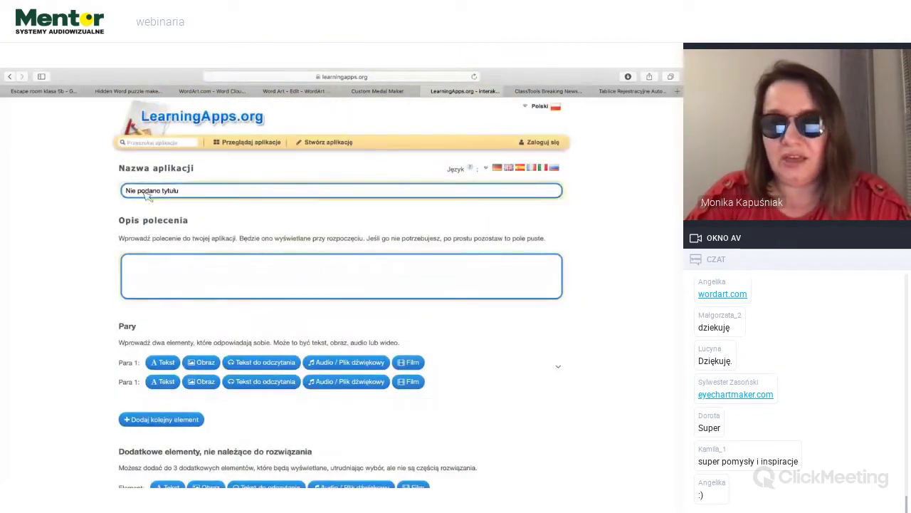
click(164, 277)
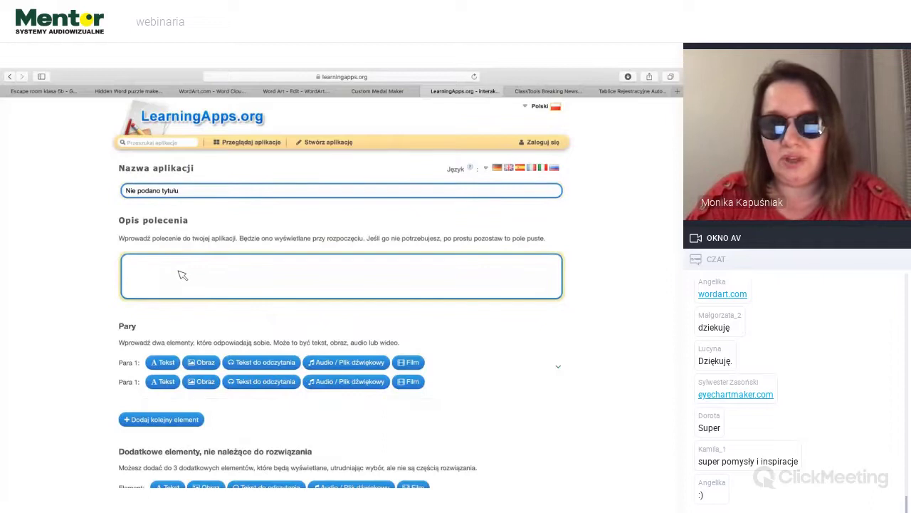
Replace the whole feedback text (Informacja zwrotna) of the matching-pairs app with "230".
scroll(187, 275, down, 1)
scroll(187, 275, down, 2)
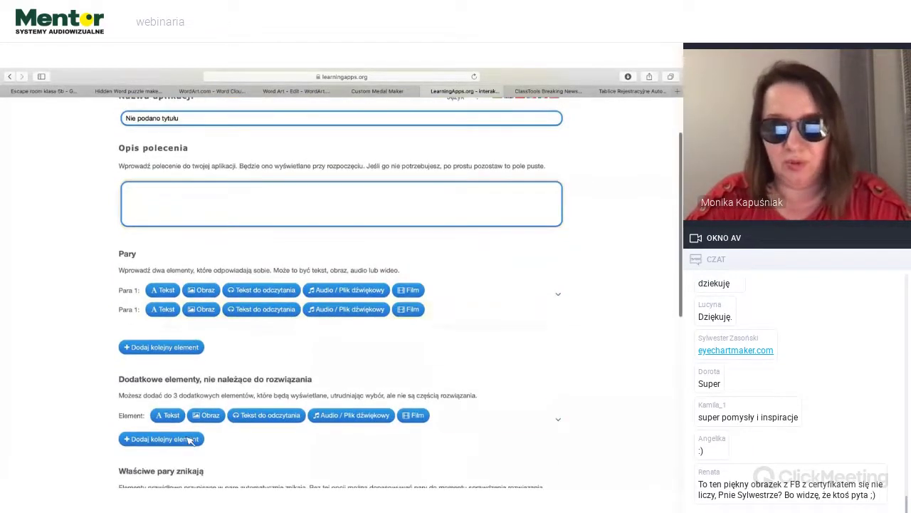
scroll(187, 438, down, 5)
scroll(191, 439, down, 8)
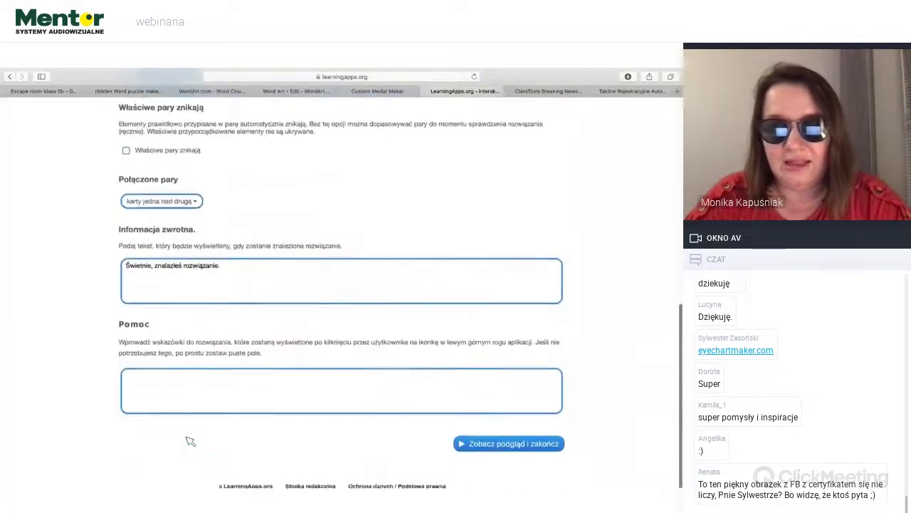
click(226, 267)
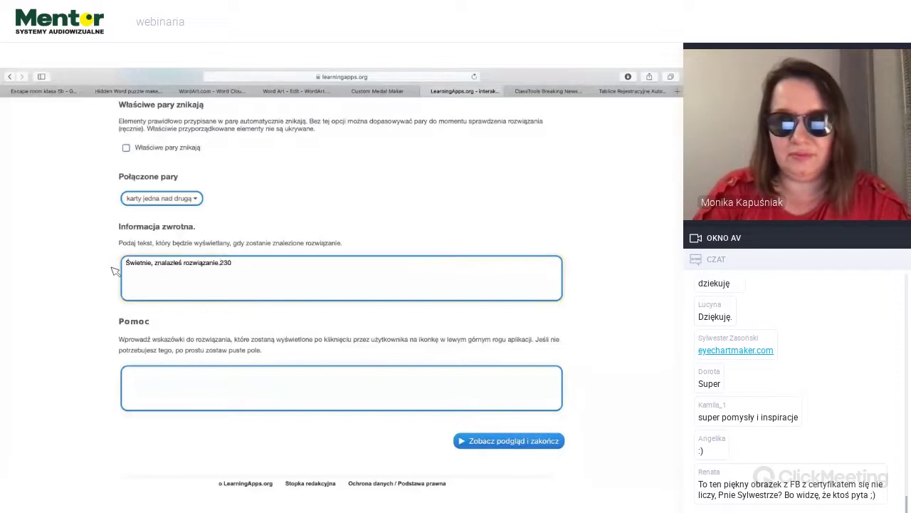
key(BackSpace)
key(BackSpace)
key(BackSpace)
key(BackSpace)
key(BackSpace)
key(BackSpace)
key(BackSpace)
key(BackSpace)
key(BackSpace)
key(BackSpace)
key(BackSpace)
key(BackSpace)
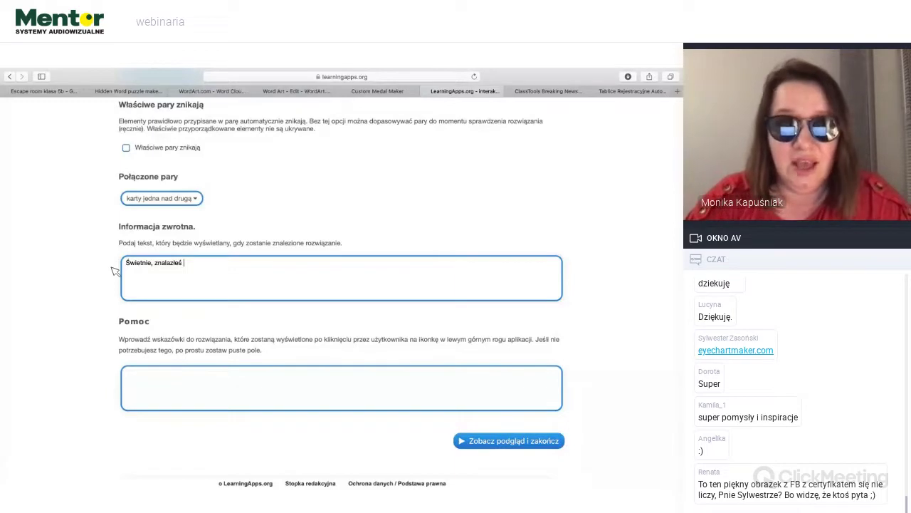
key(BackSpace)
key(BackSpace)
key(BackSpace)
key(BackSpace)
key(BackSpace)
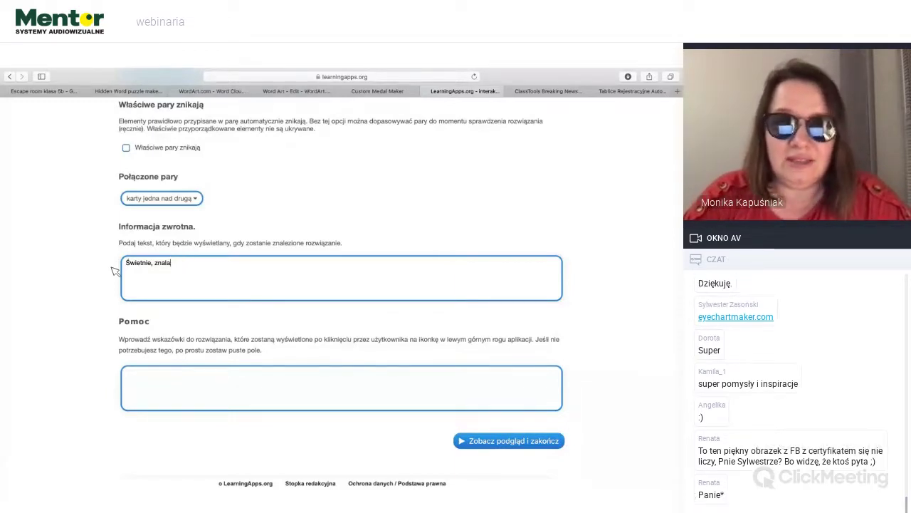
key(super+z)
scroll(114, 271, up, 3)
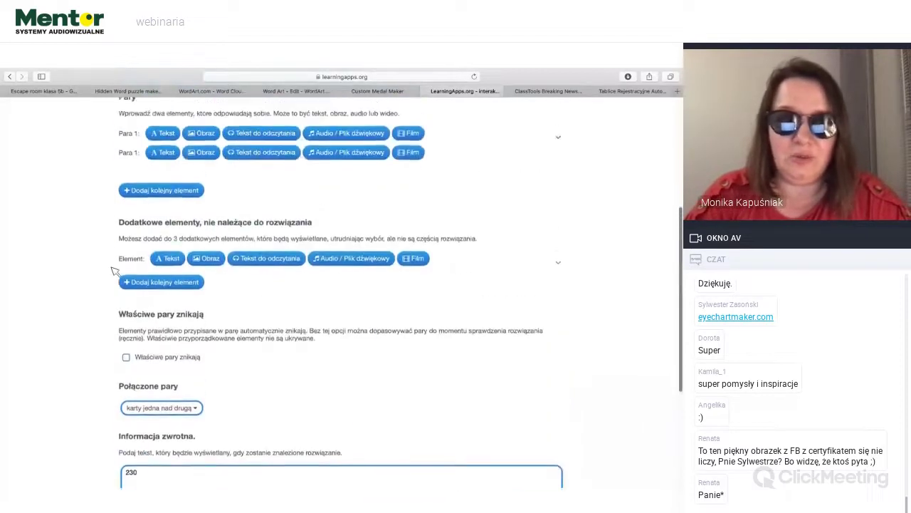
scroll(114, 270, up, 1)
scroll(114, 271, down, 3)
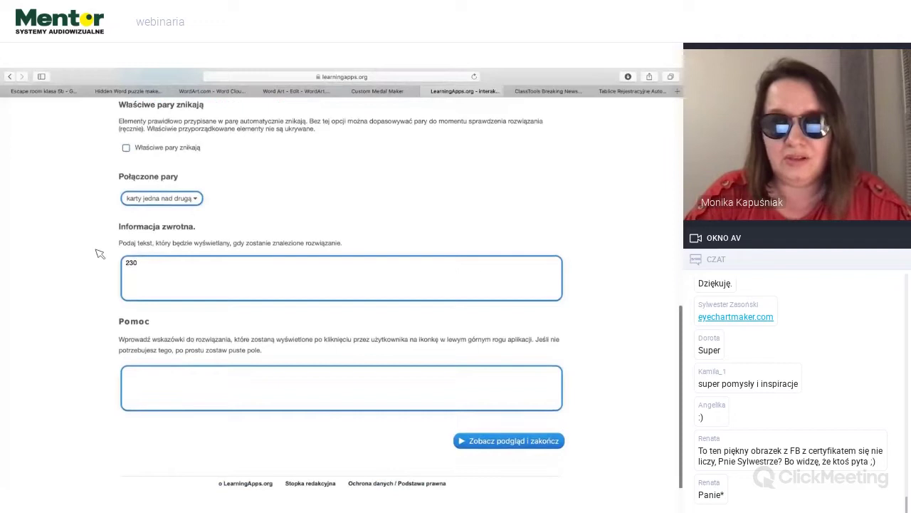
click(175, 268)
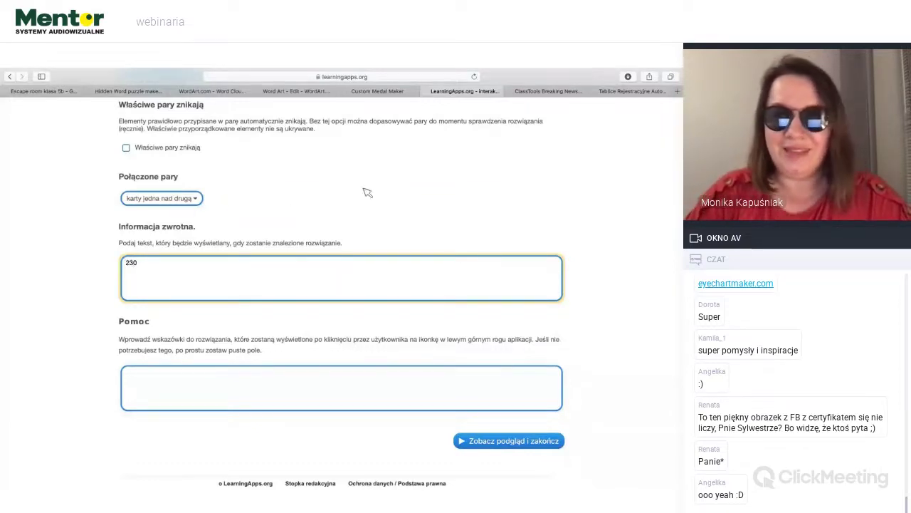
Switch to the ClassTools Breaking News Generator, enter "jsjkahJSDHJKahvdjhsfjgejfhsbfb" as the description, and view the source license plate photo on Pixabay.
click(553, 92)
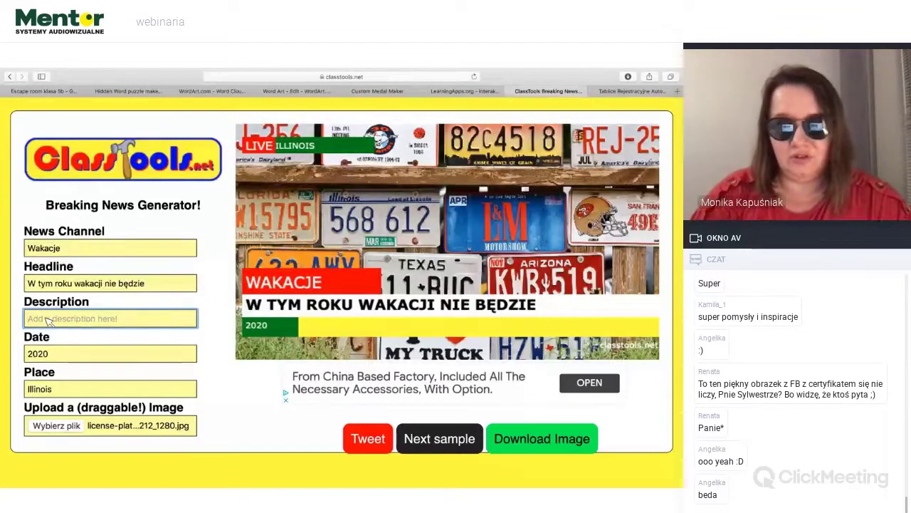
text(jsjkahJSDHJKahvdjhsfjgejfhsbfb)
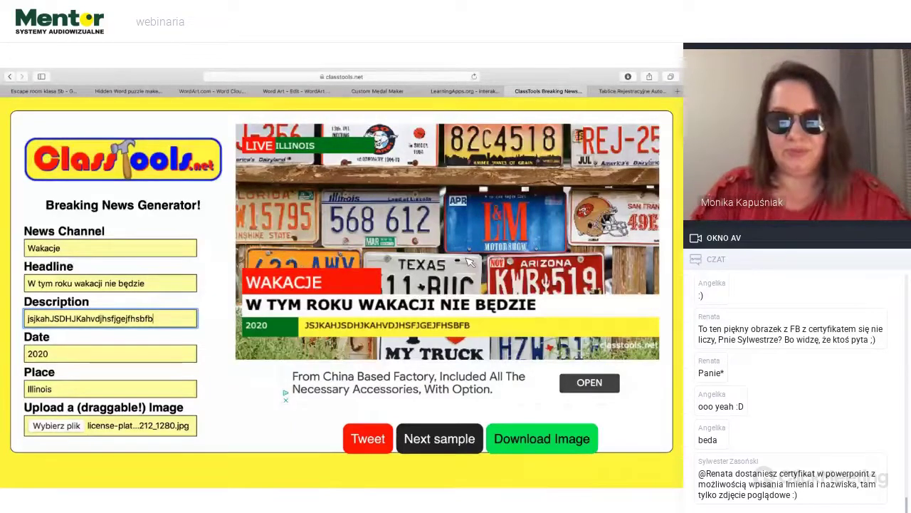
click(638, 92)
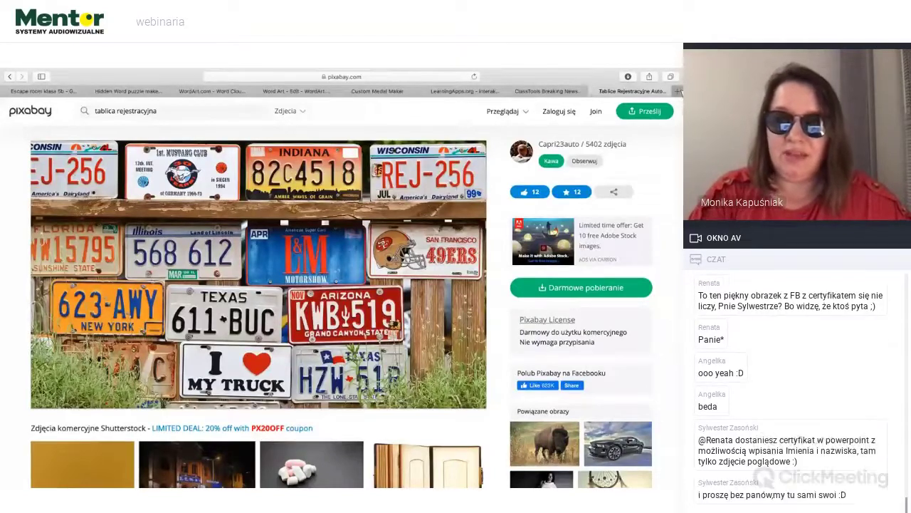
Try to open the Bombay TV subtitle site through a web search for "mombay tv" and get the Flash player it requires.
click(679, 90)
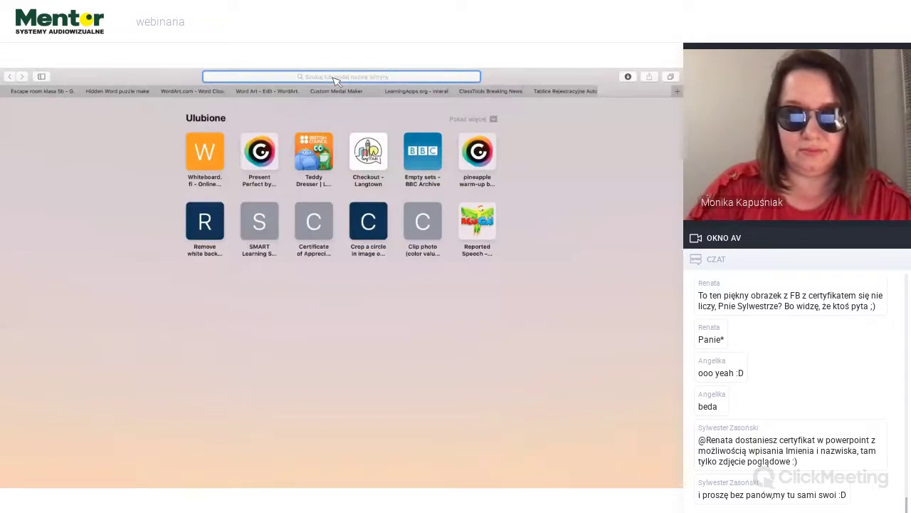
text(mombay tv)
key(Return)
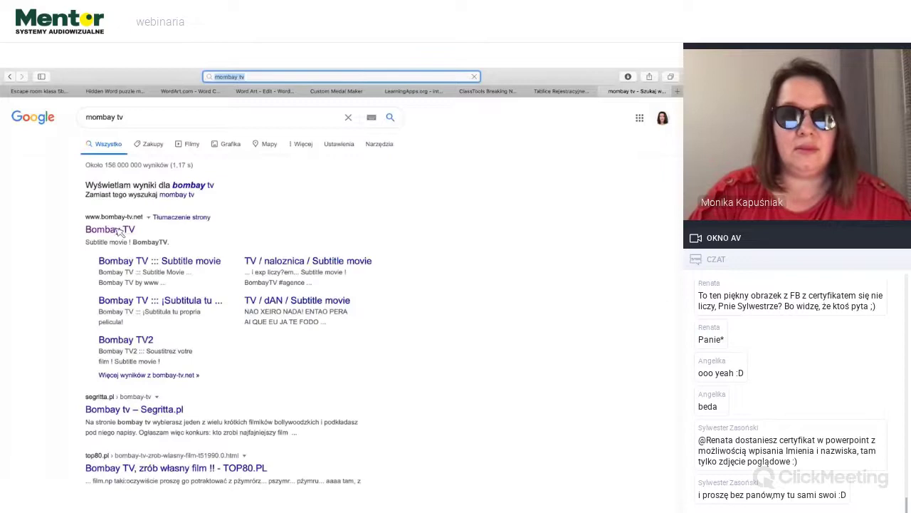
click(119, 231)
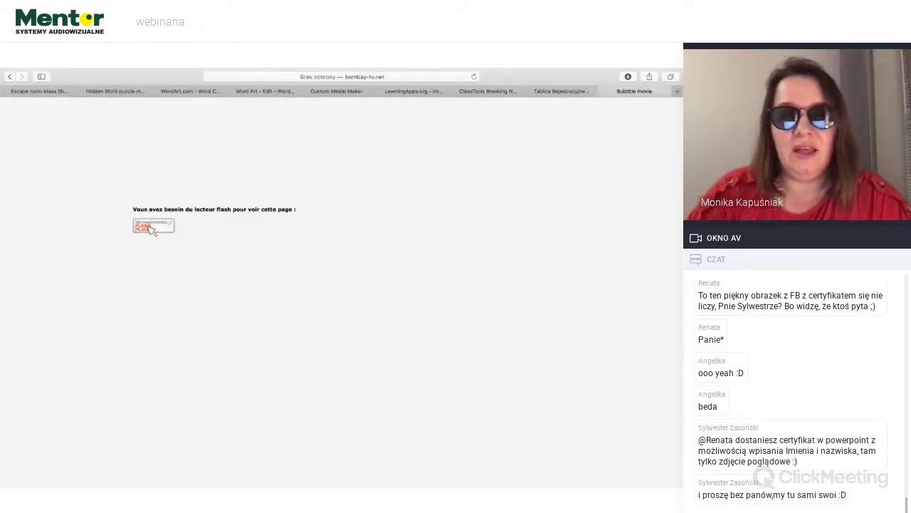
click(149, 228)
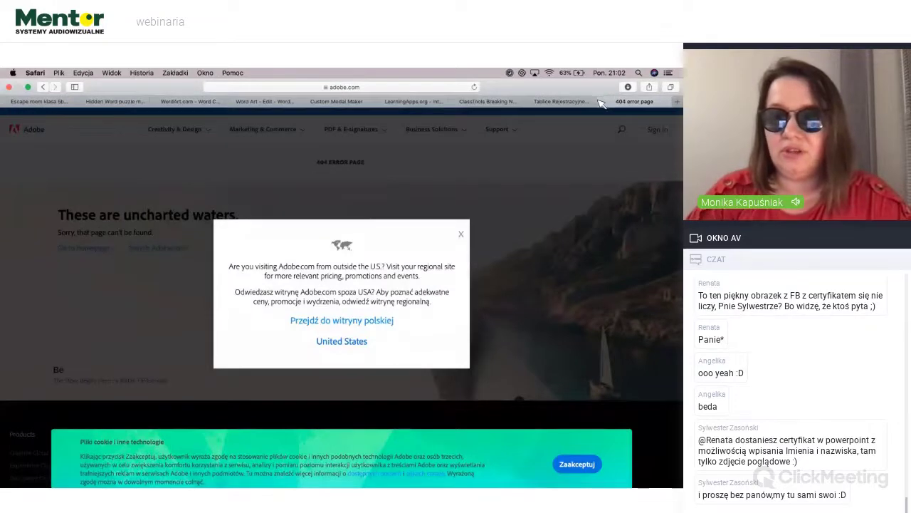
click(605, 102)
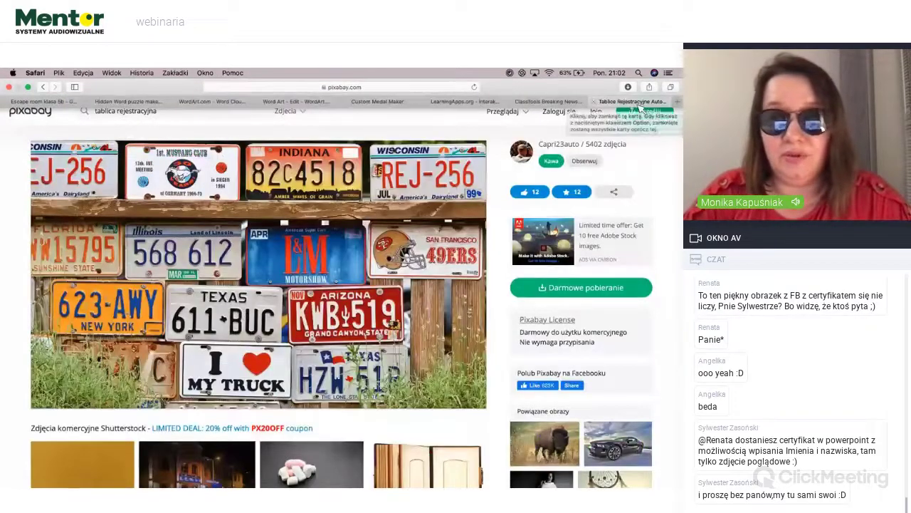